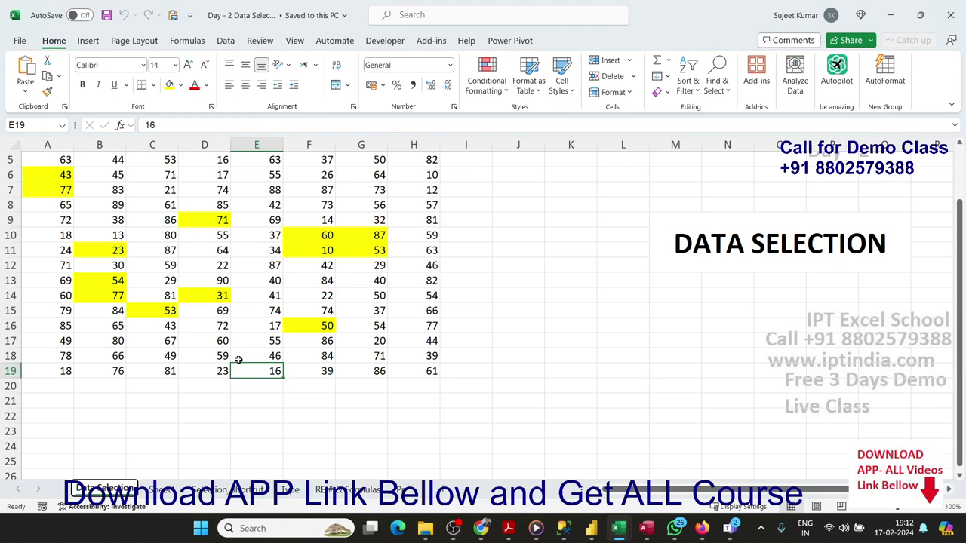
- Select the number block B6:H19, then bring up the Teams Share content panel
left_click(93, 186)
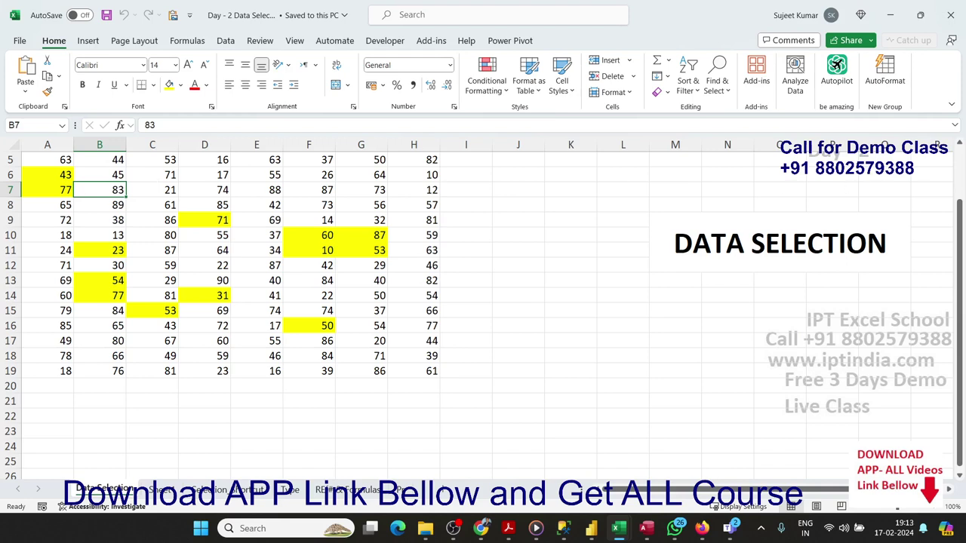
key("alt+Tab")
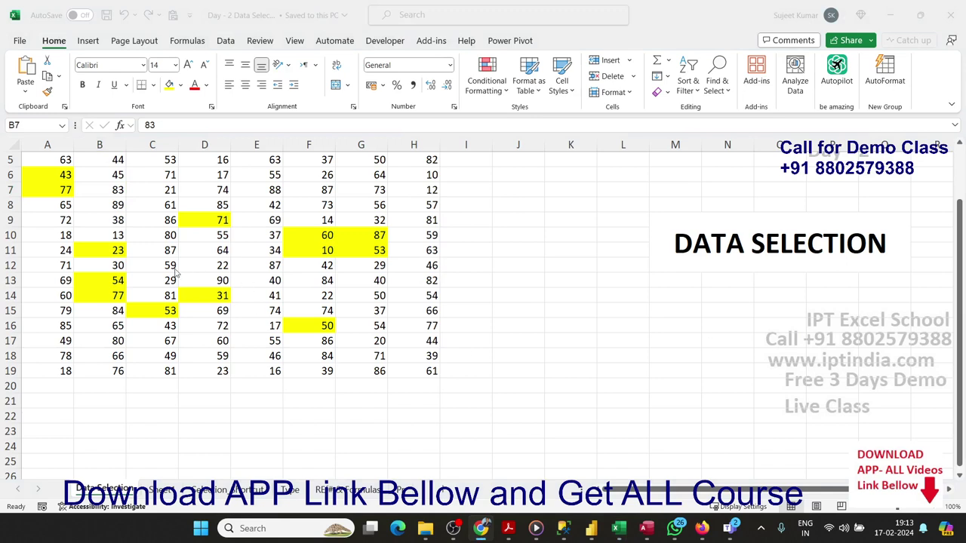
key("alt+Tab")
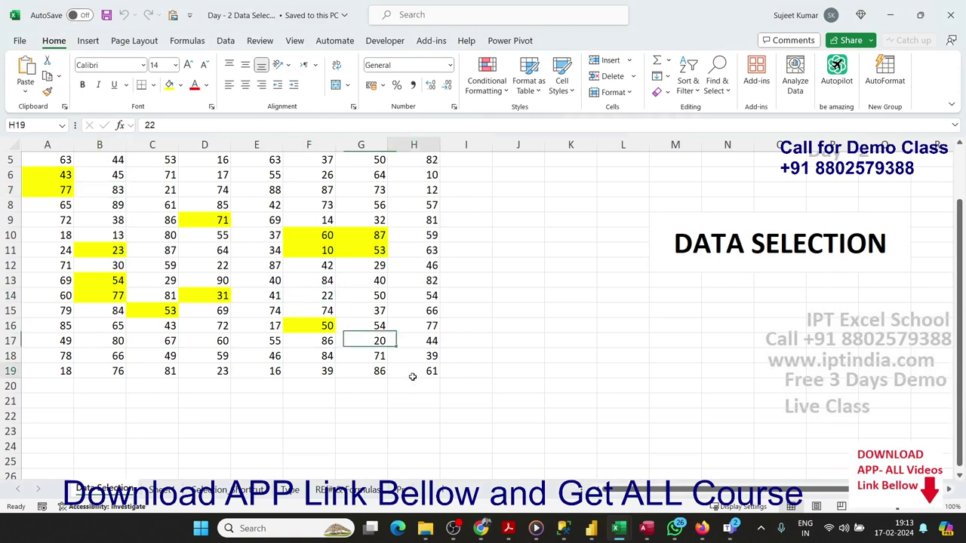
left_click_drag(411, 371, 94, 160)
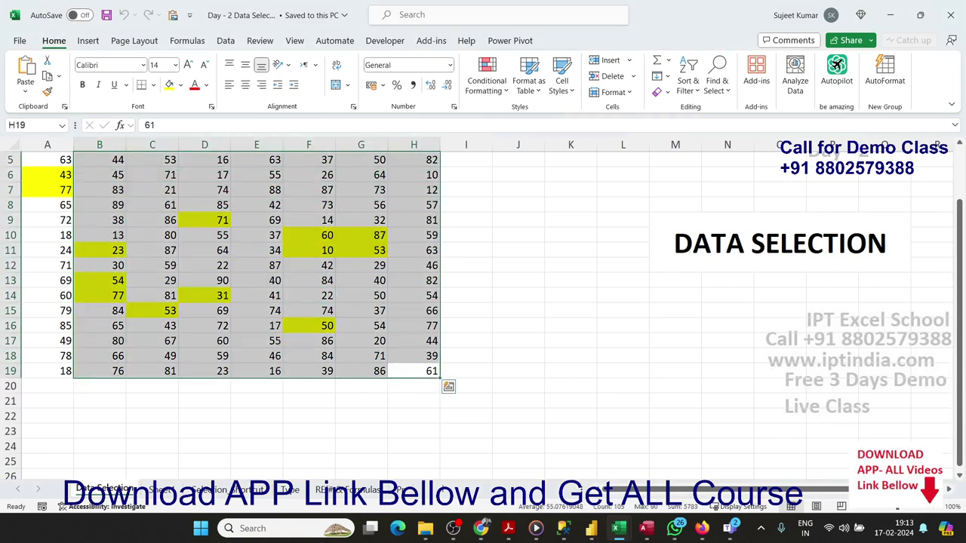
key("alt+Tab")
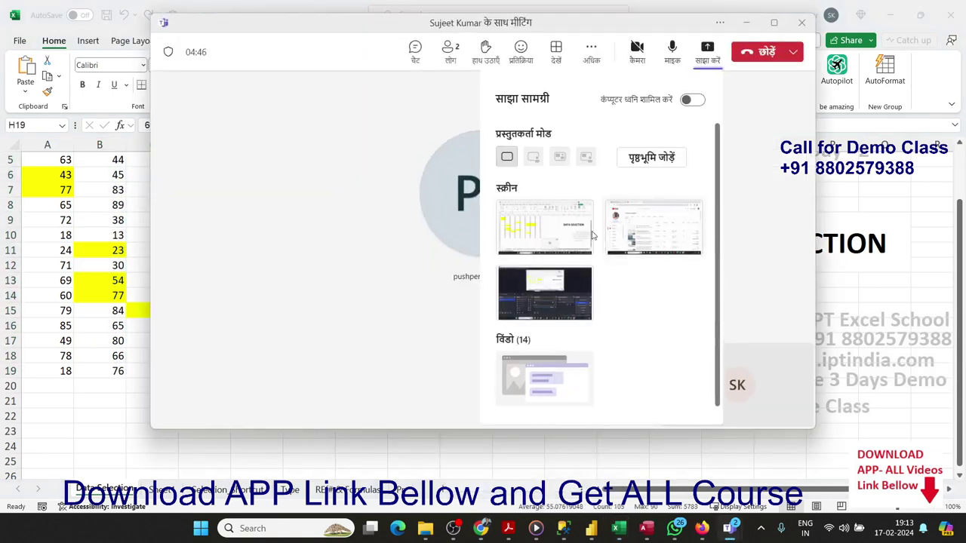
- Share the screen showing the Excel Data Selection sheet with the Teams meeting
left_click(706, 64)
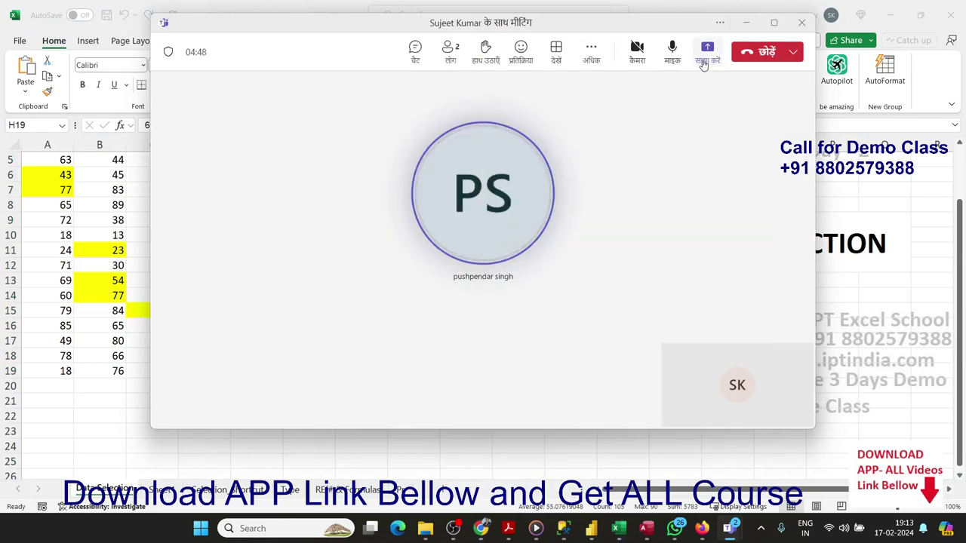
left_click(704, 63)
left_click(554, 224)
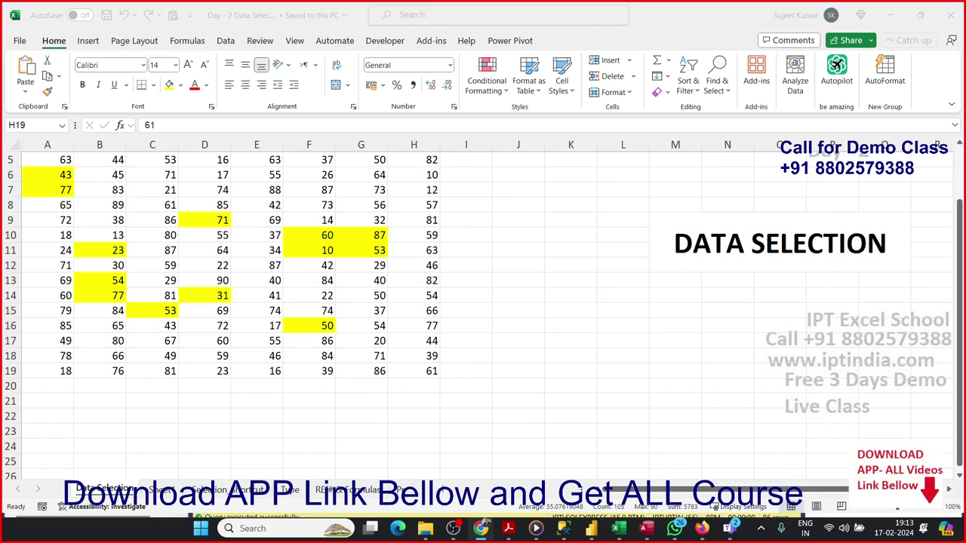
- Practise drag-selecting the ranges A5:H21 and A5:G15
left_click(114, 194)
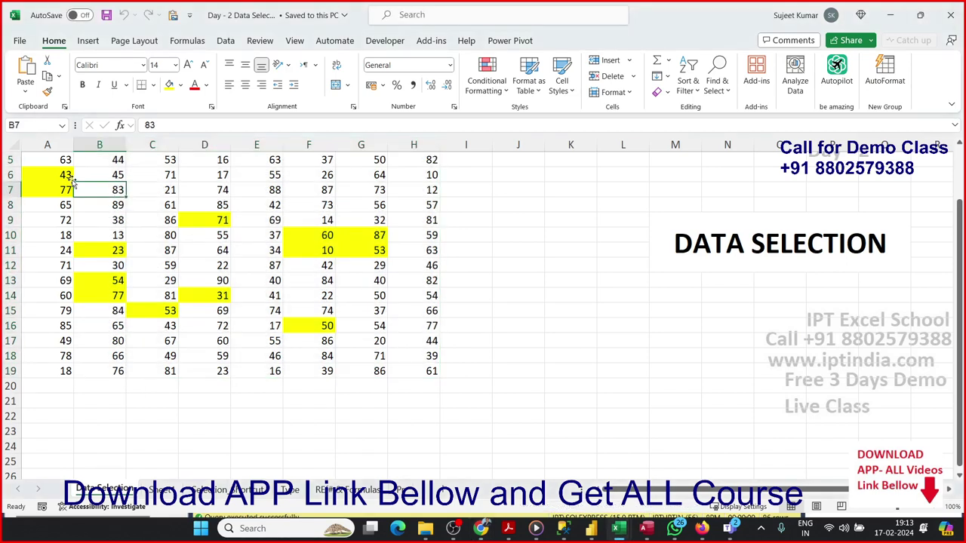
mouse_move(59, 159)
left_mouse_down()
mouse_move(403, 397)
mouse_move(412, 373)
left_mouse_up()
left_click(256, 262)
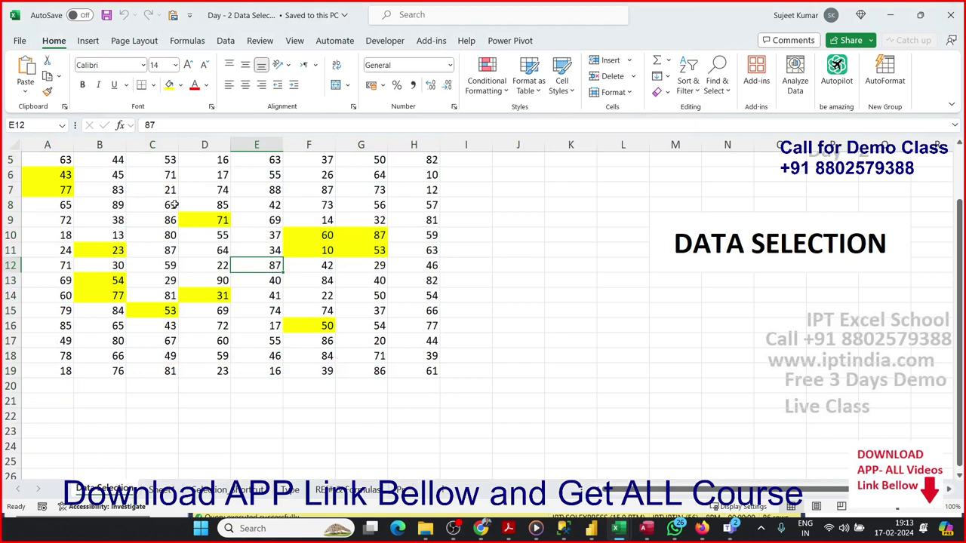
mouse_move(66, 159)
left_mouse_down()
mouse_move(357, 310)
mouse_move(411, 366)
left_mouse_up()
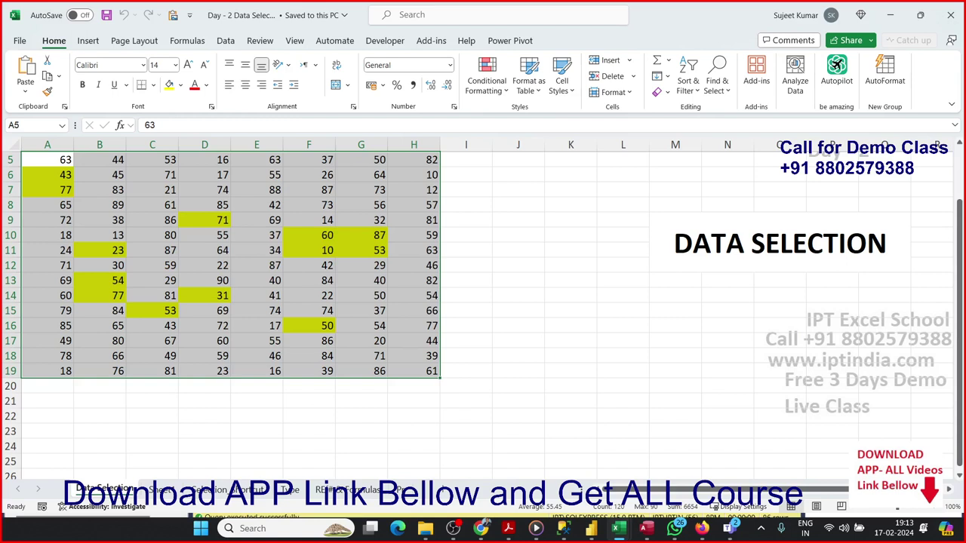
- Select the number block A5:H19 at once with Ctrl+Shift+End from A5
scroll(483, 302, "down", 2)
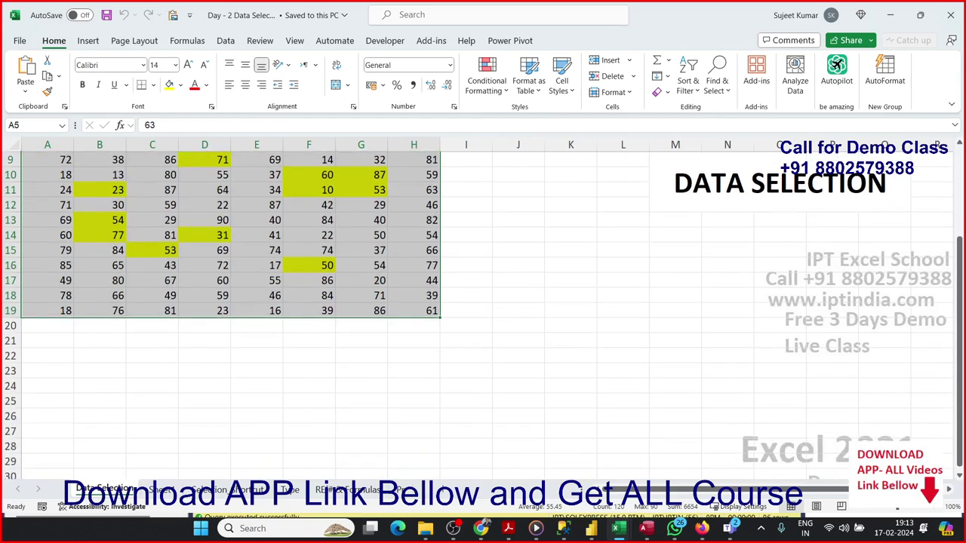
key("alt+Tab")
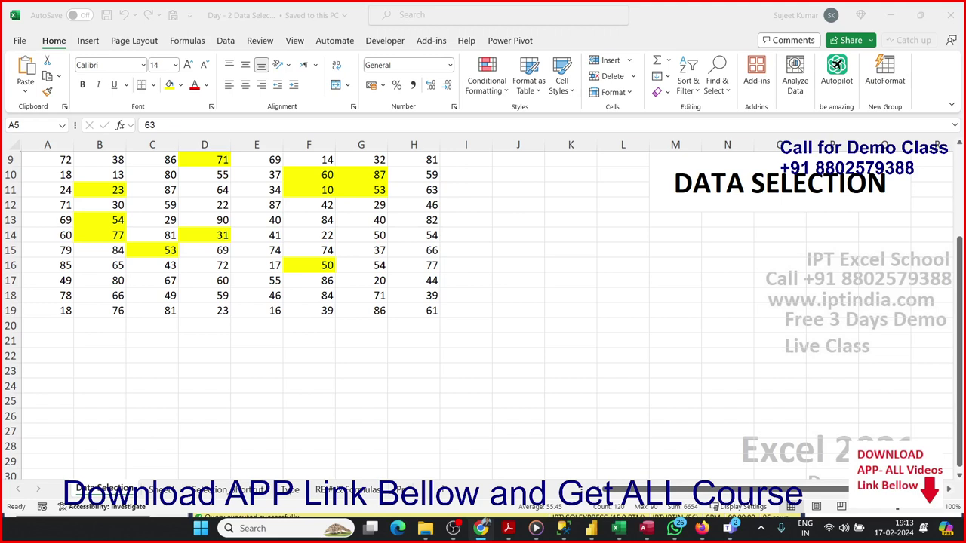
key("ctrl+shift+End")
scroll(161, 249, "up", 3)
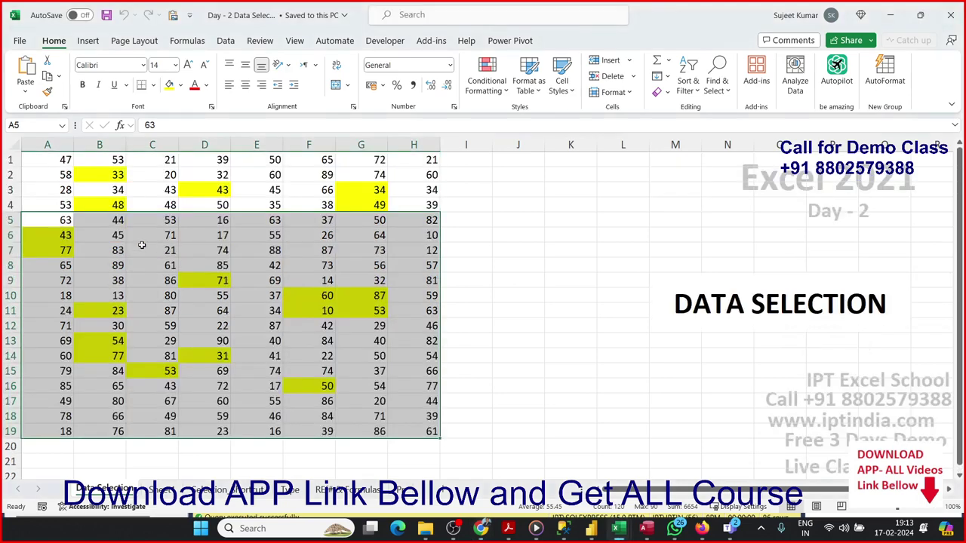
- Select A1:H19 by extending the selection from A1 to H19
left_click(59, 156)
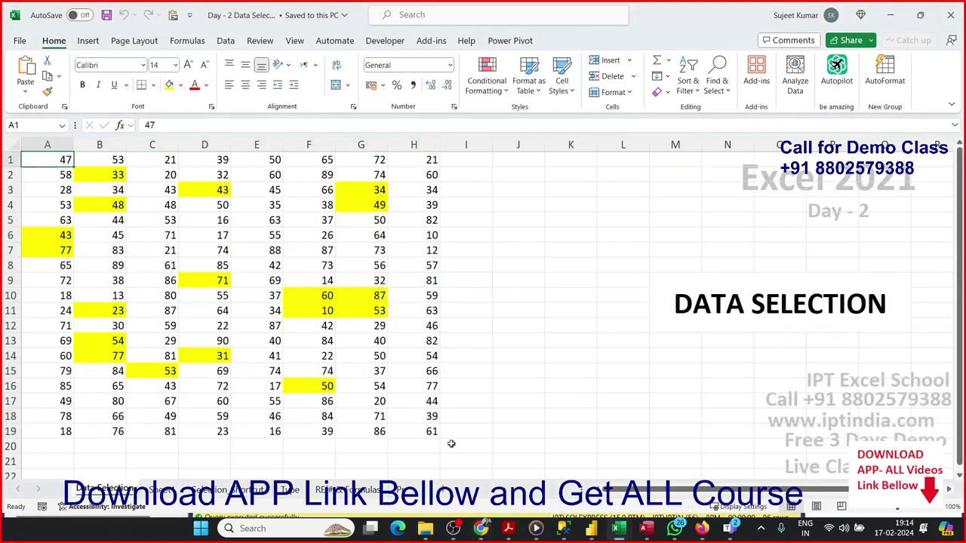
left_click(431, 431, "shift")
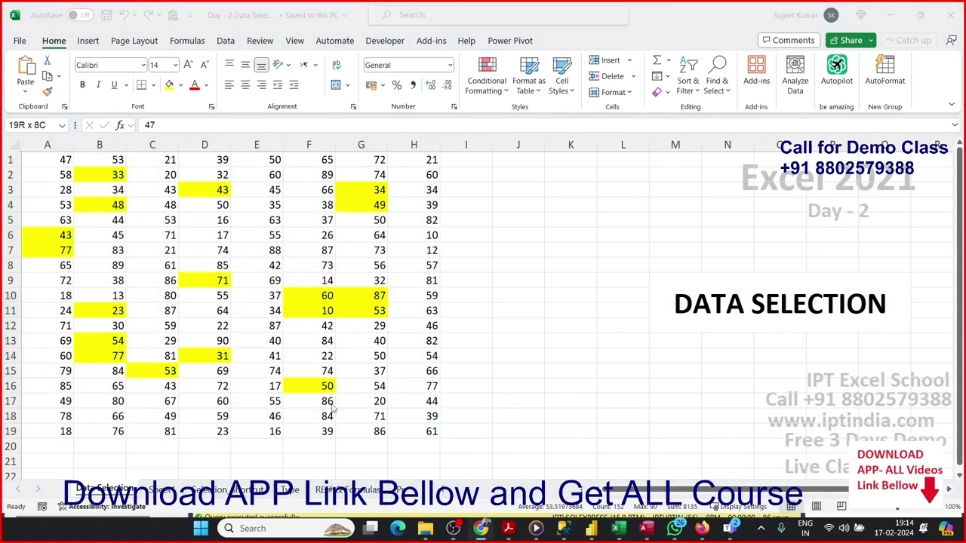
mouse_move(418, 438)
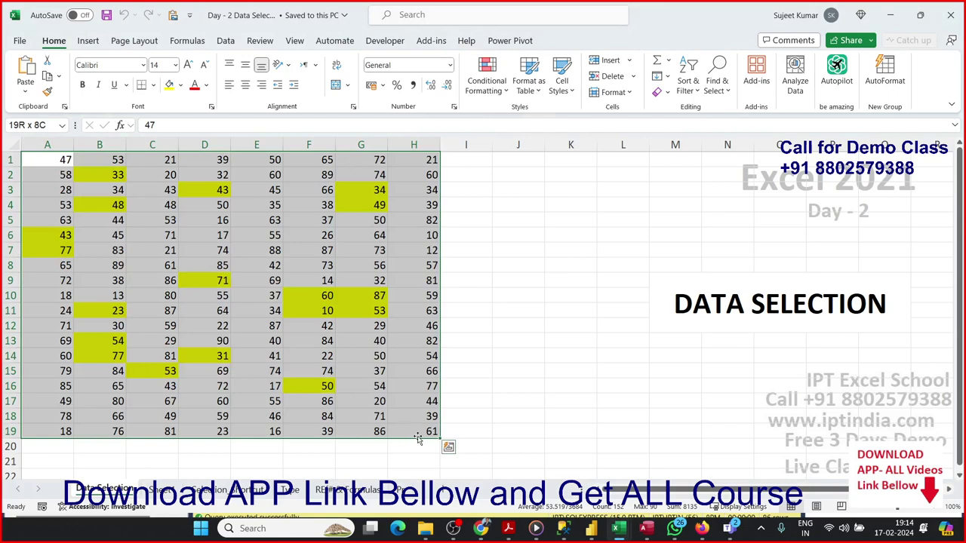
left_click(417, 425)
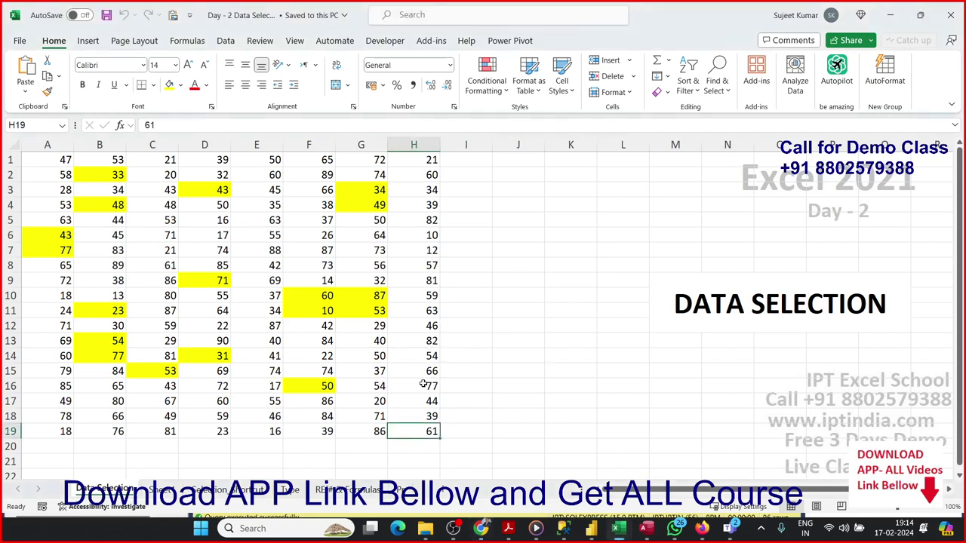
- Select the whole data region A1:H19 with Ctrl+A from cell A1
left_click(144, 309)
left_click(56, 188)
left_click(56, 175)
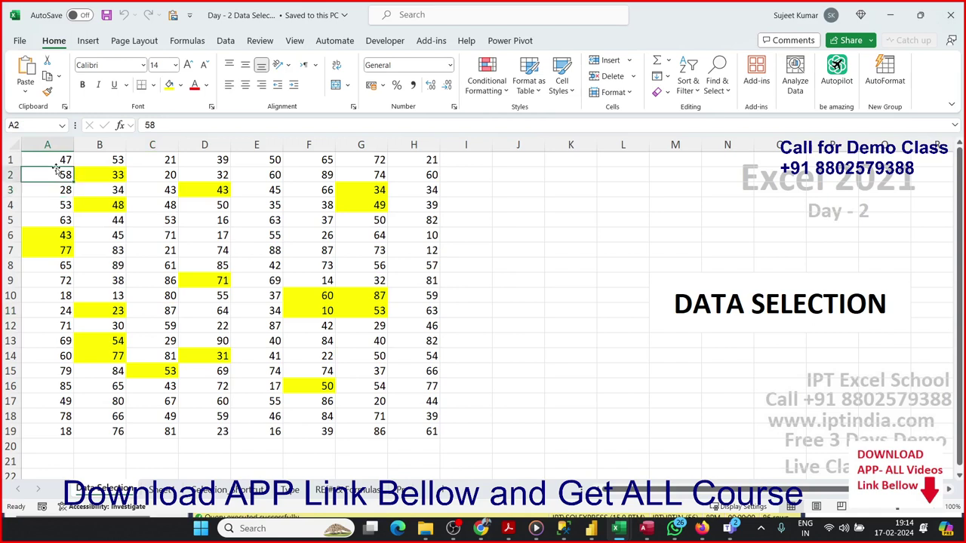
left_click(54, 161)
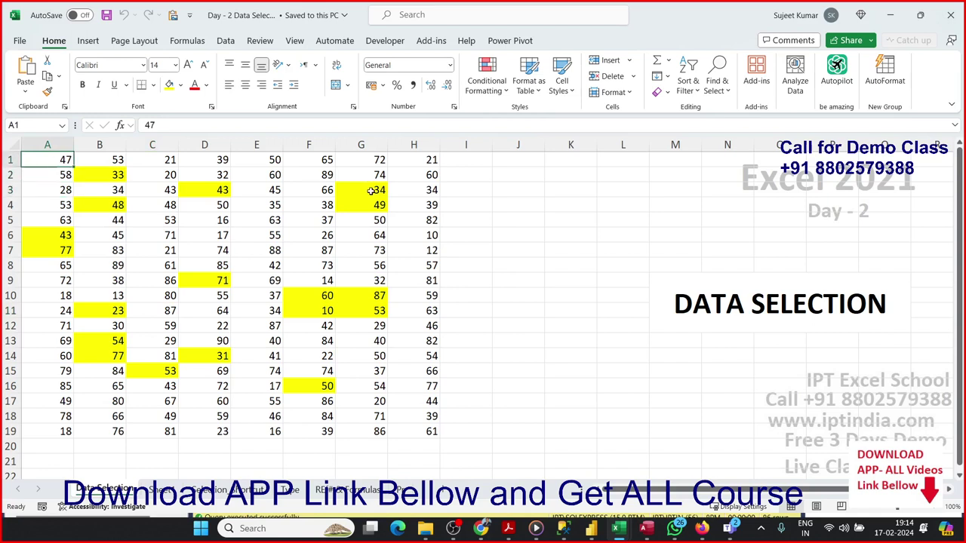
key("ctrl+a")
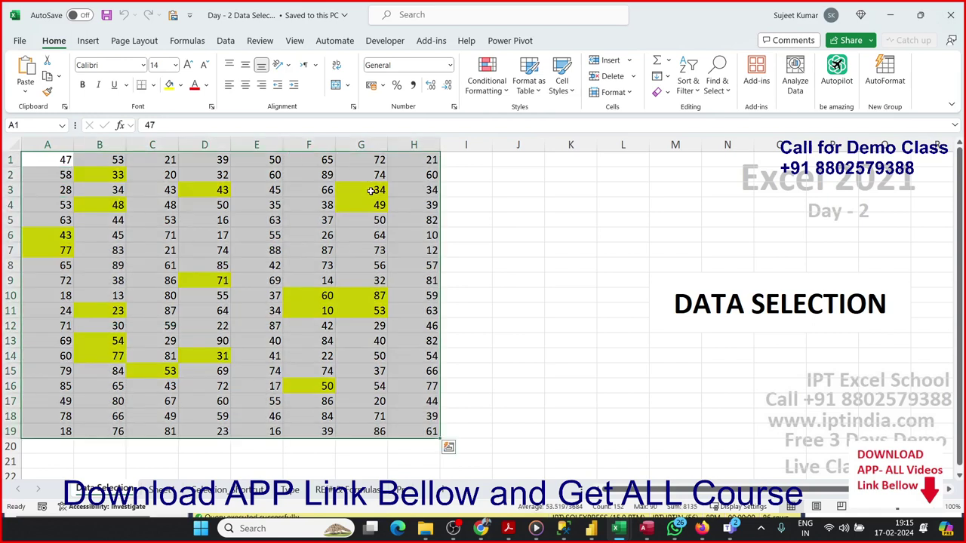
left_click(383, 240)
- Select the current region A1:H19 via Go To Special, then select all of row 10
left_click(726, 92)
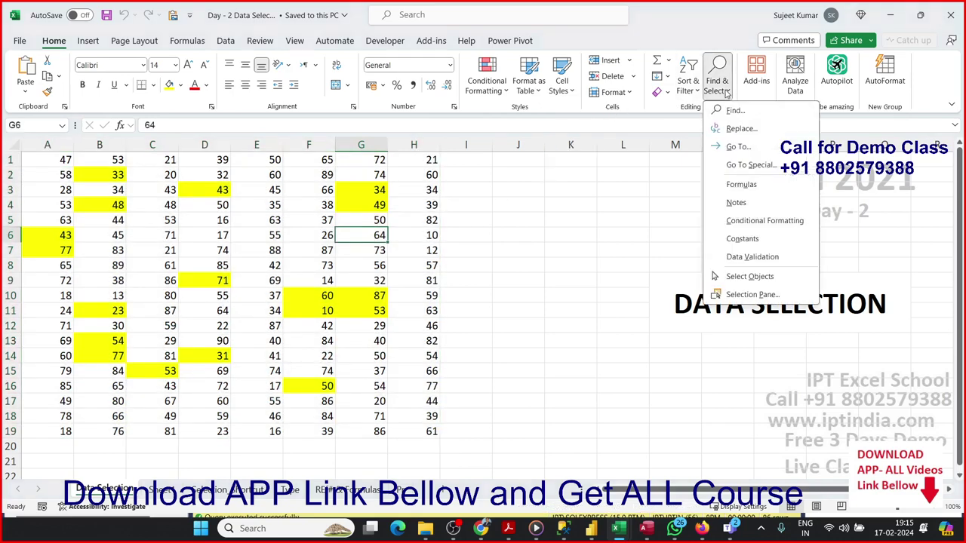
left_click(742, 167)
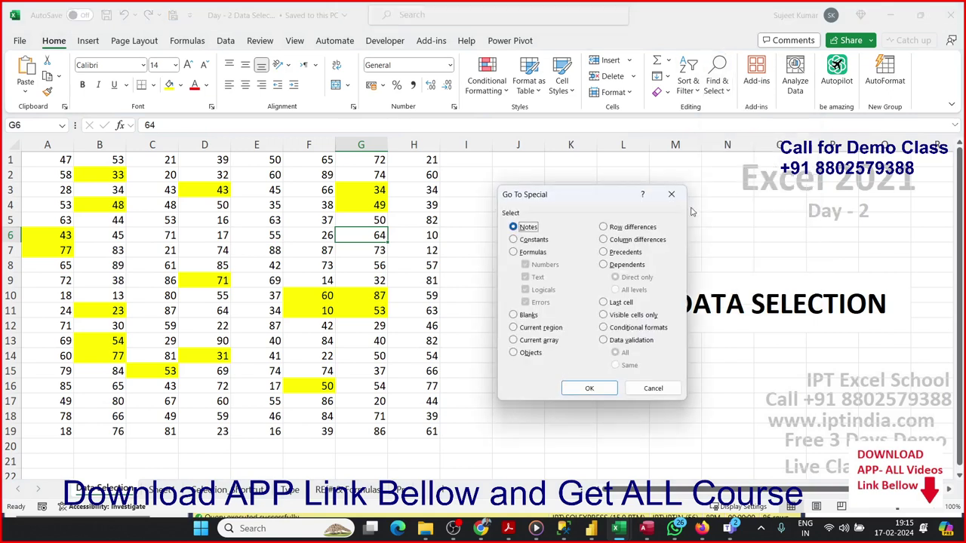
left_click(535, 329)
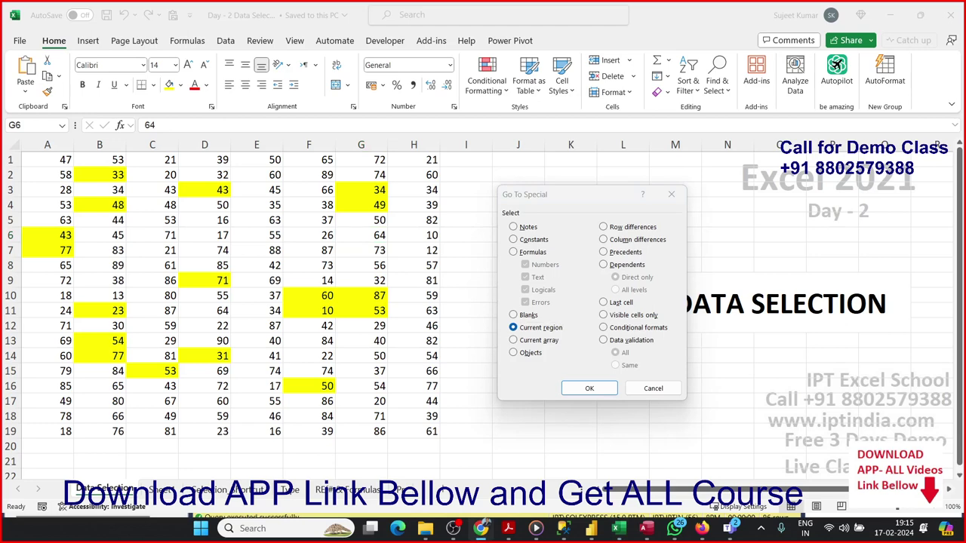
left_click(594, 385)
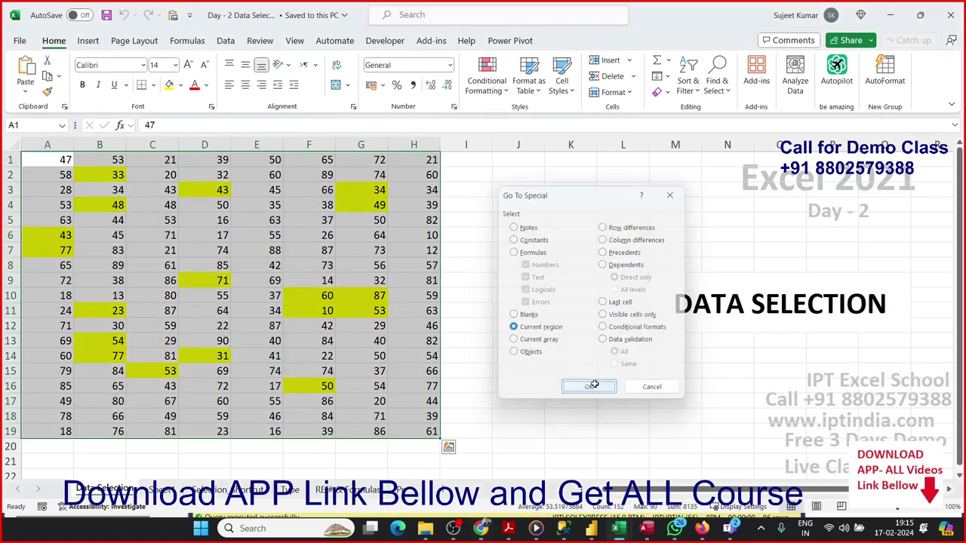
left_click(261, 340)
left_click(10, 295)
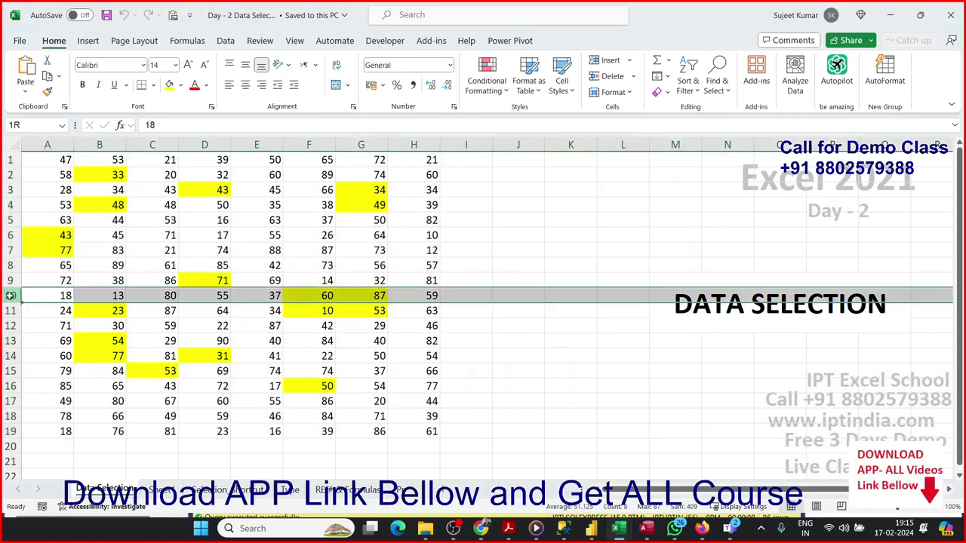
- Insert a blank row at row 10, then select the upper block A1:H9 with Ctrl+A
key("ctrl+shift+plus")
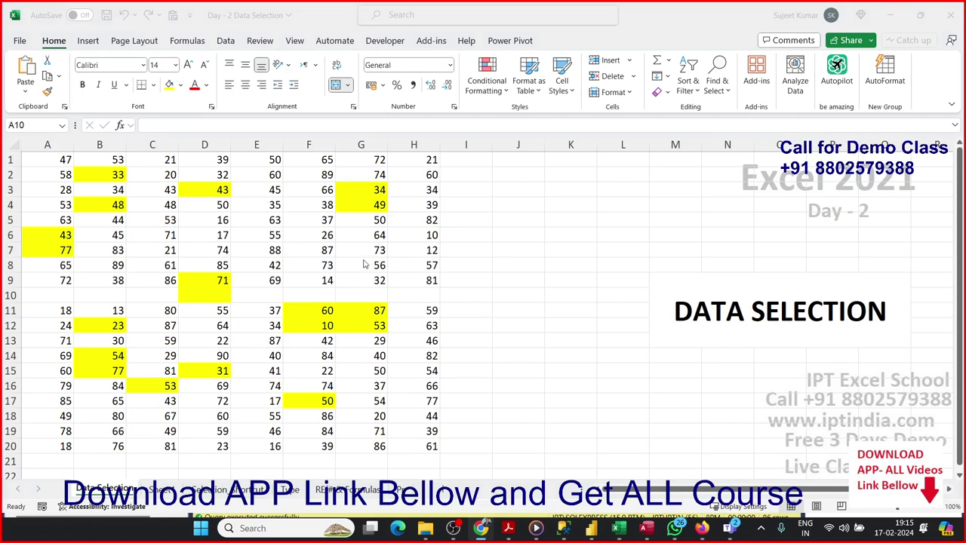
left_click(119, 174)
key("ctrl+a")
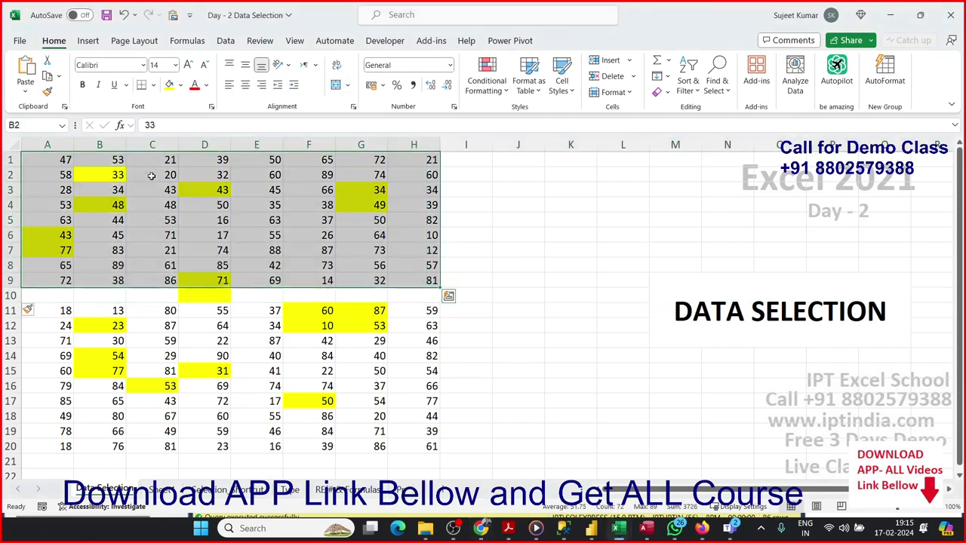
key("alt+Tab")
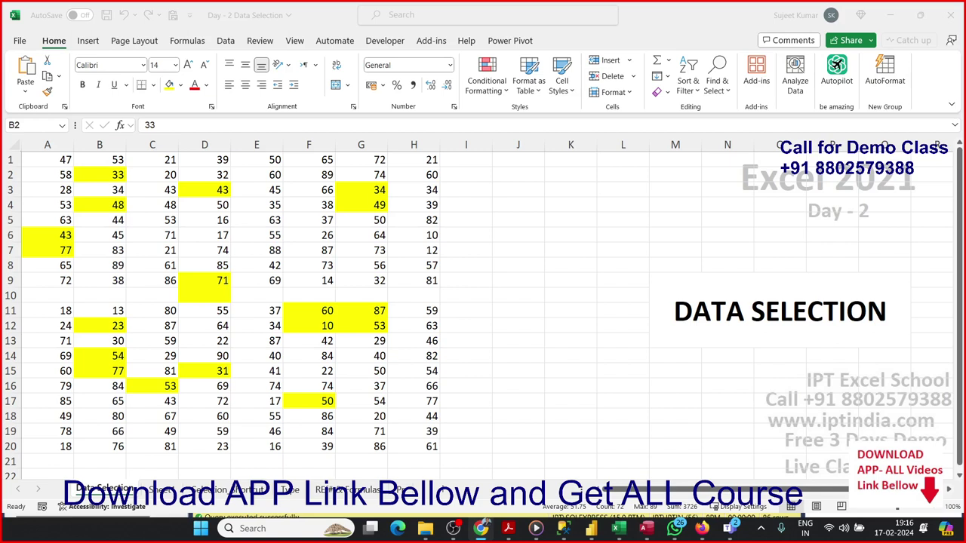
key("ctrl+a")
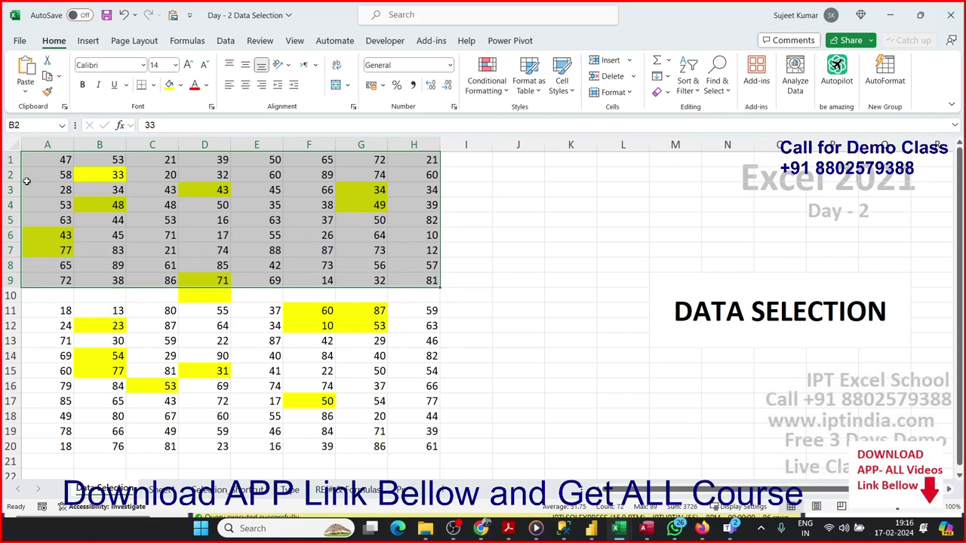
- Jump to the end of column A's data and back to A1 with Ctrl+Down and Ctrl+Up
left_click(47, 159)
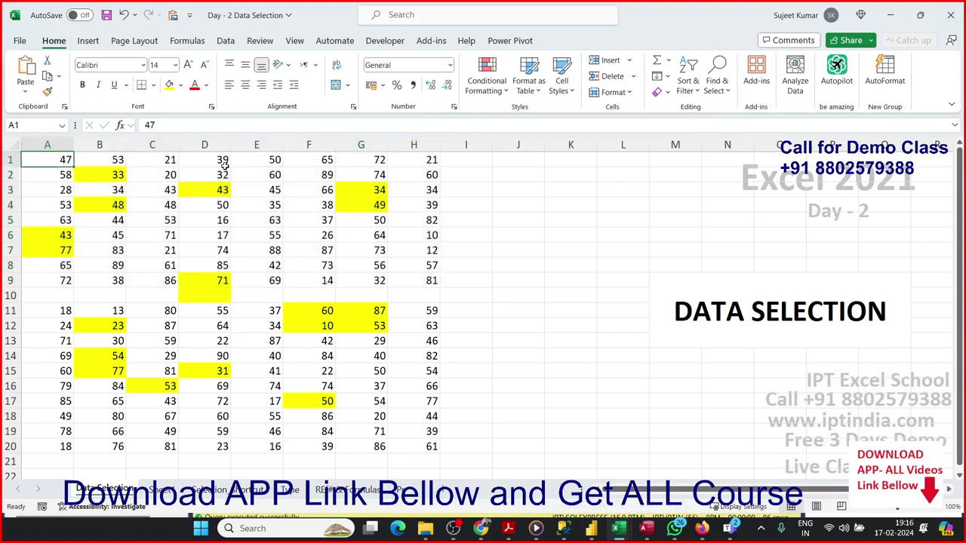
key("ctrl+Down")
key("ctrl+Down")
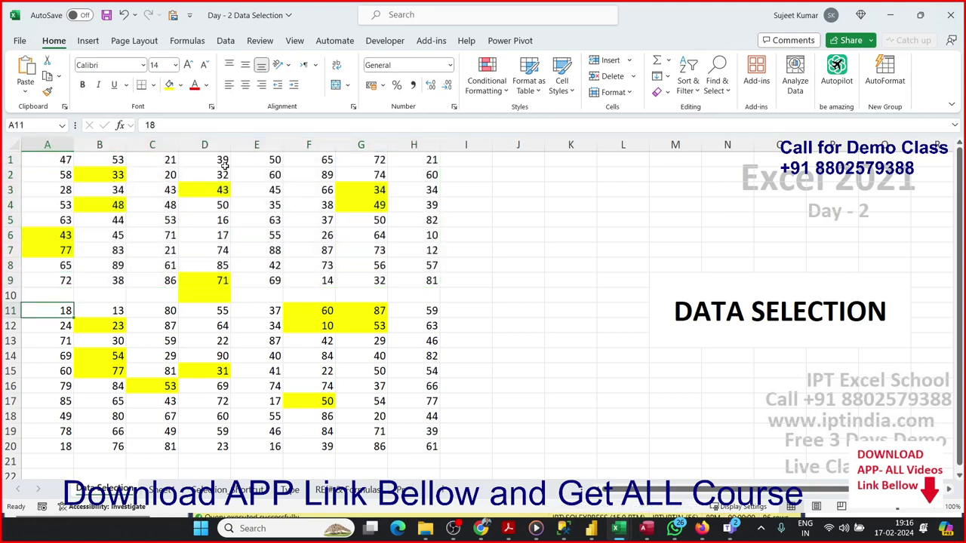
key("ctrl+Down")
key("ctrl+Down")
key("ctrl+Up")
key("ctrl+Up")
key("ctrl+Up")
key("ctrl+Up")
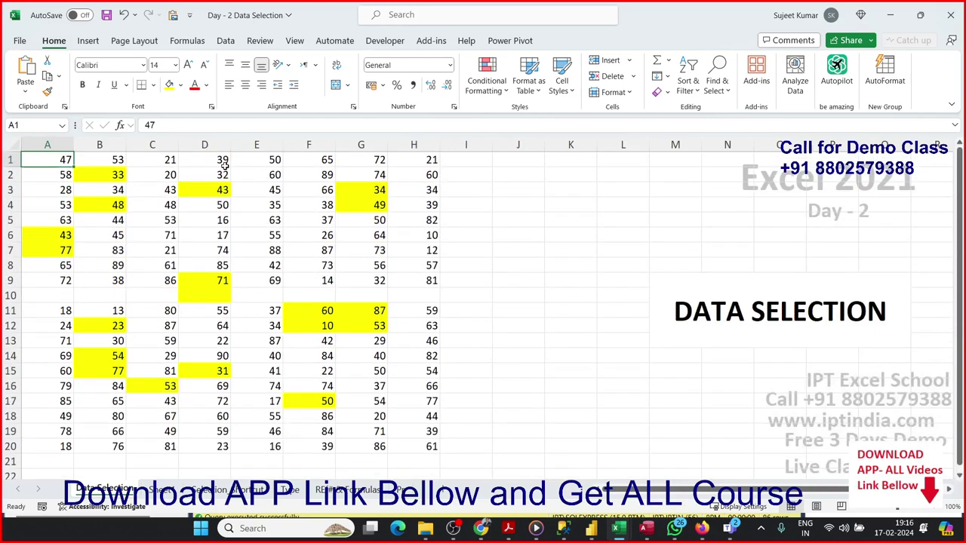
- Extend selections with Ctrl+Shift+arrows, then select the used area A1:Q20 with Ctrl+Shift+End
key("ctrl+shift+Right")
key("ctrl+shift+Down")
key("ctrl+shift+Down")
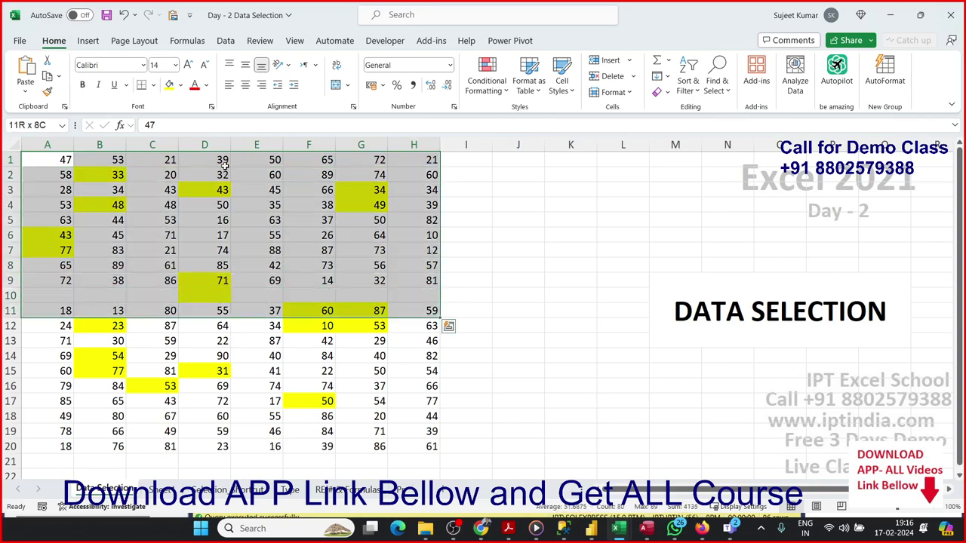
key("ctrl+shift+Down")
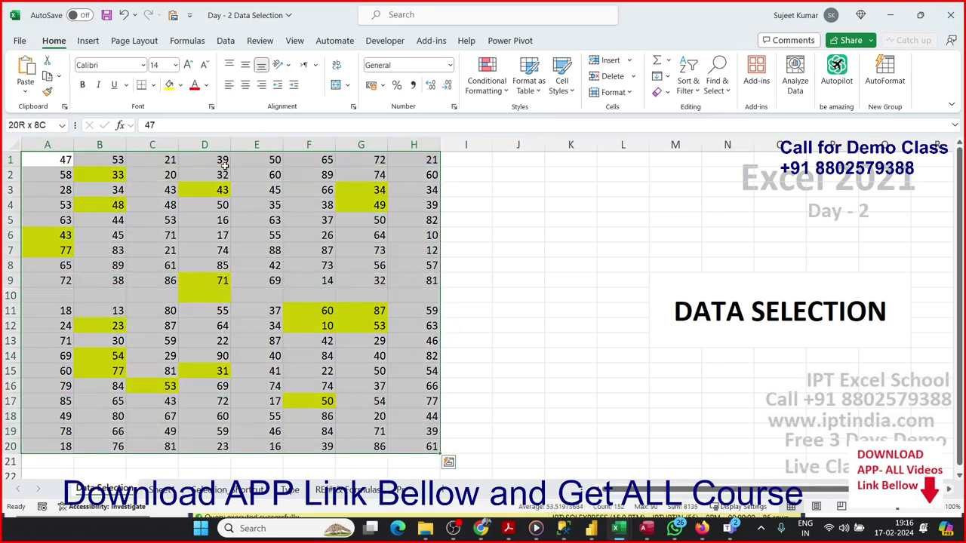
key("ctrl+Home")
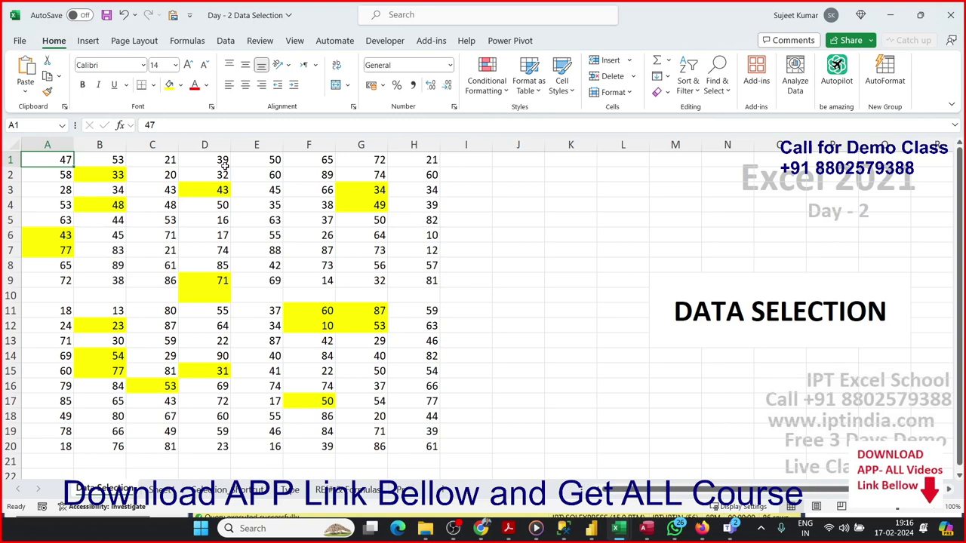
key("ctrl+shift+End")
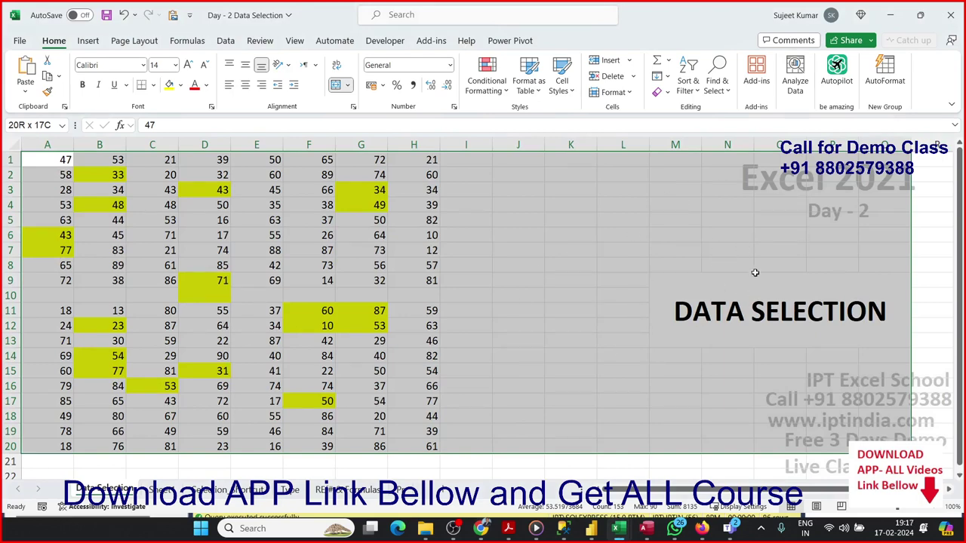
- On Sheet1, select the data block A1:H19 with Ctrl+A from A1
left_click(154, 490)
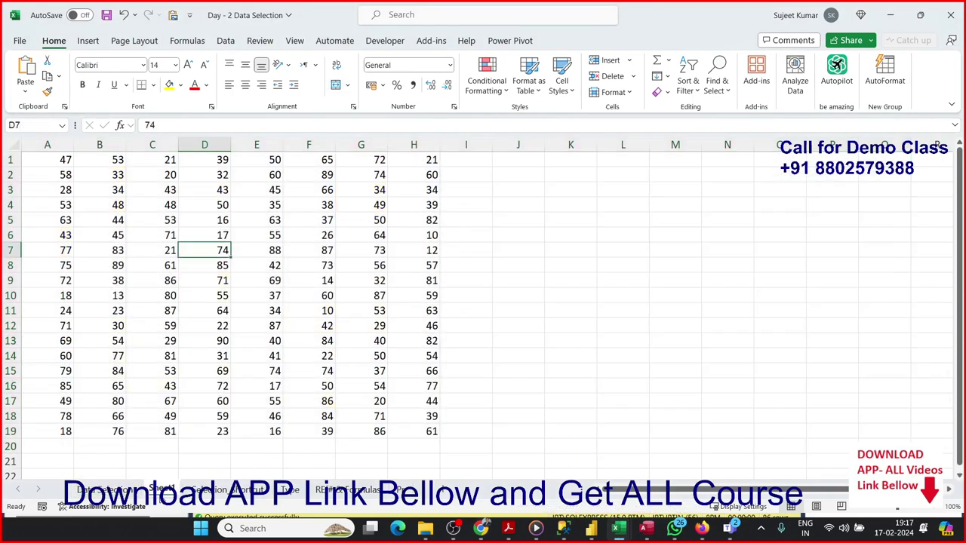
left_click(66, 159)
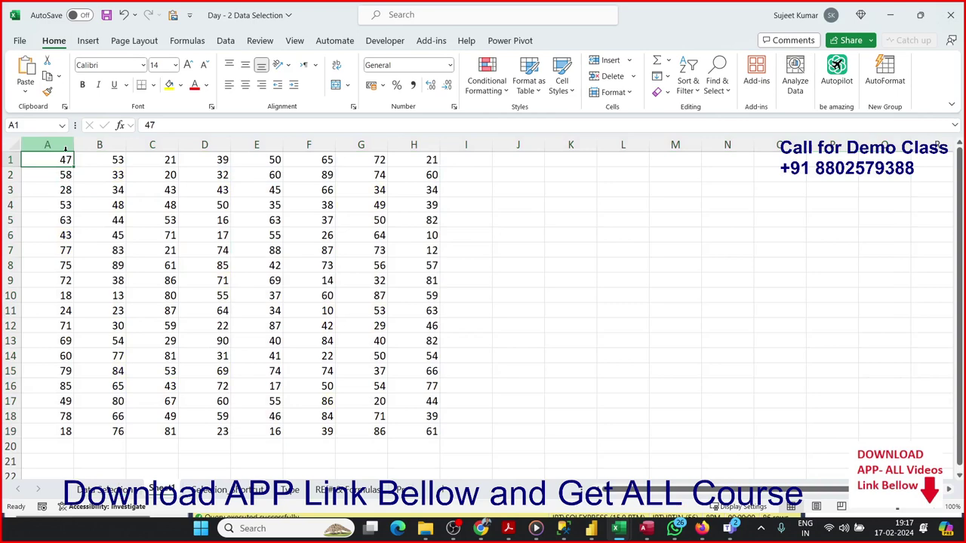
key("ctrl+a")
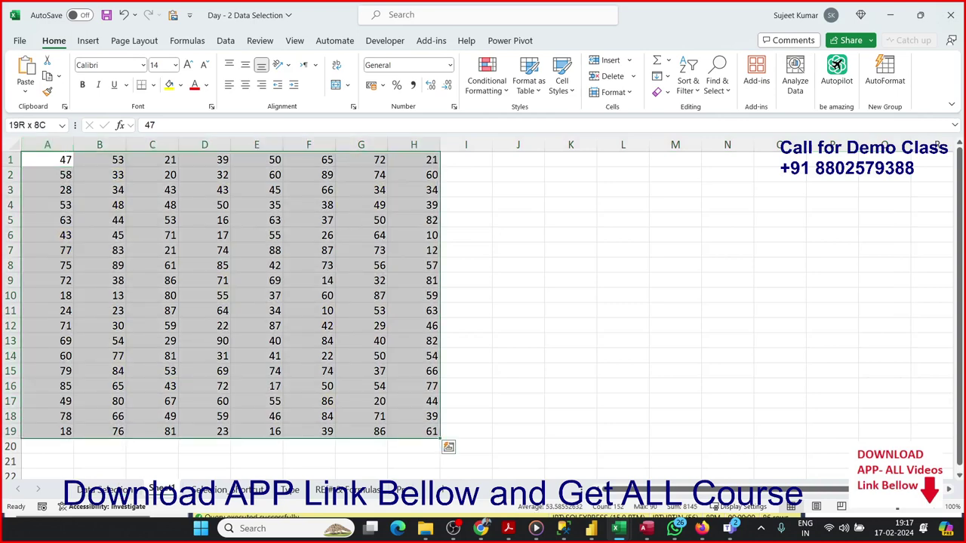
- Back on Data Selection, select the block A1:H20 with Ctrl+A from H20
left_click(105, 490)
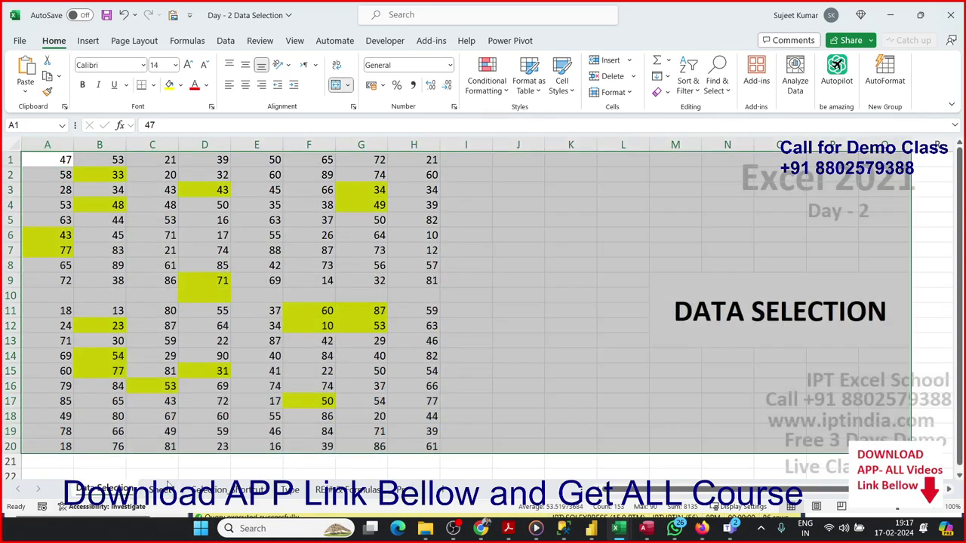
left_click(432, 448)
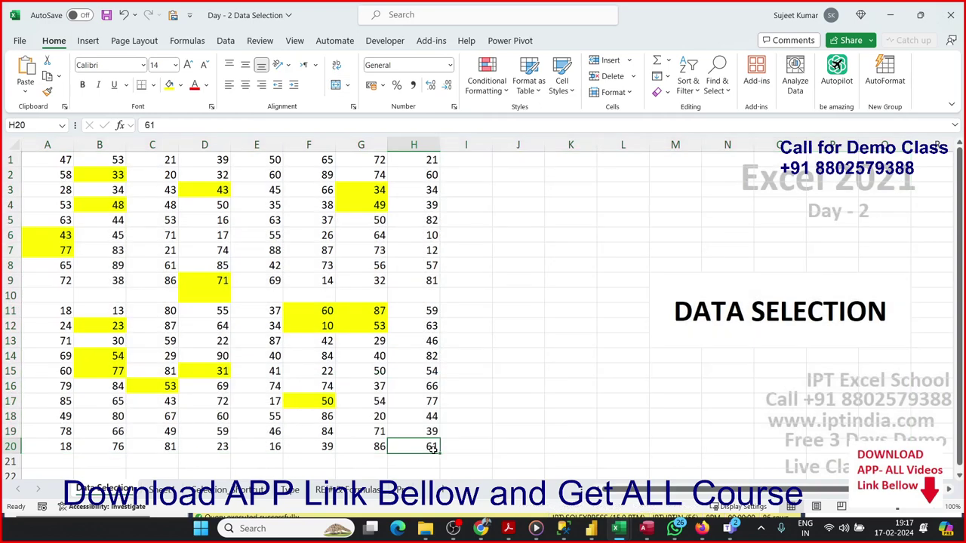
key("ctrl+a")
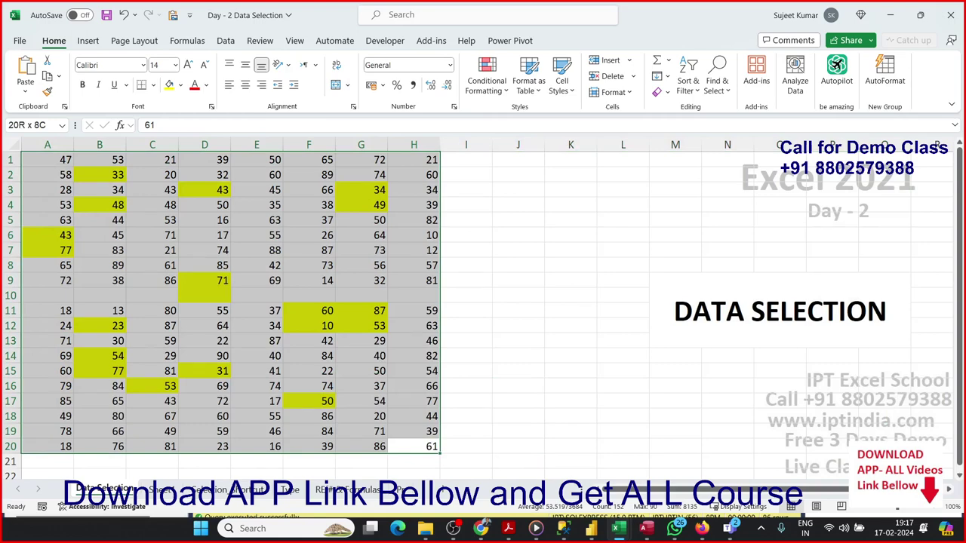
key("alt+Tab")
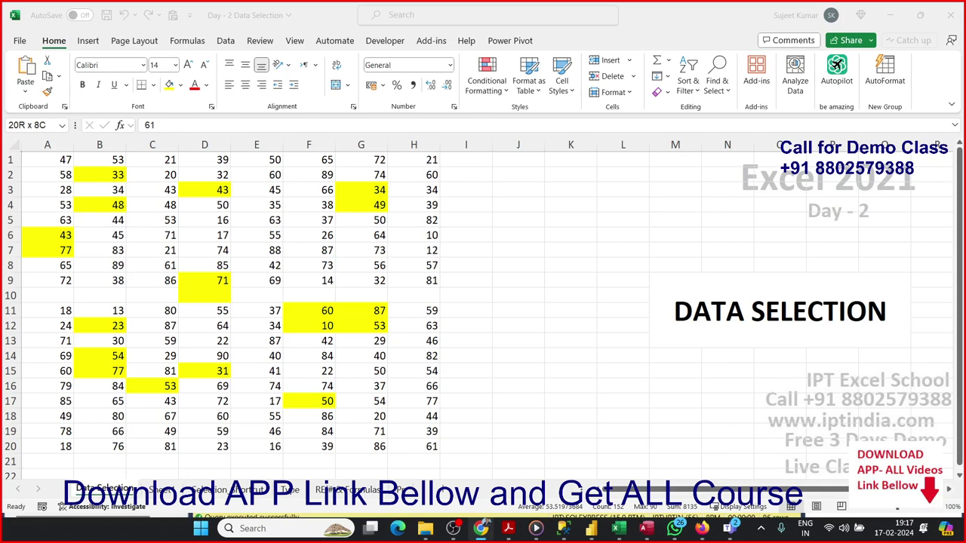
- Delete the empty row 10 with Ctrl+- and select the new row 10
left_click(11, 295)
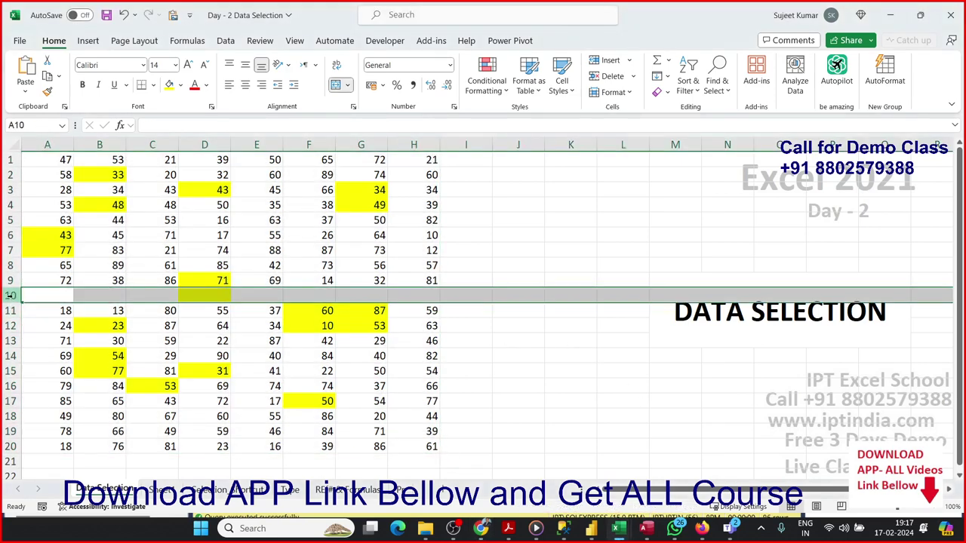
key("ctrl+minus")
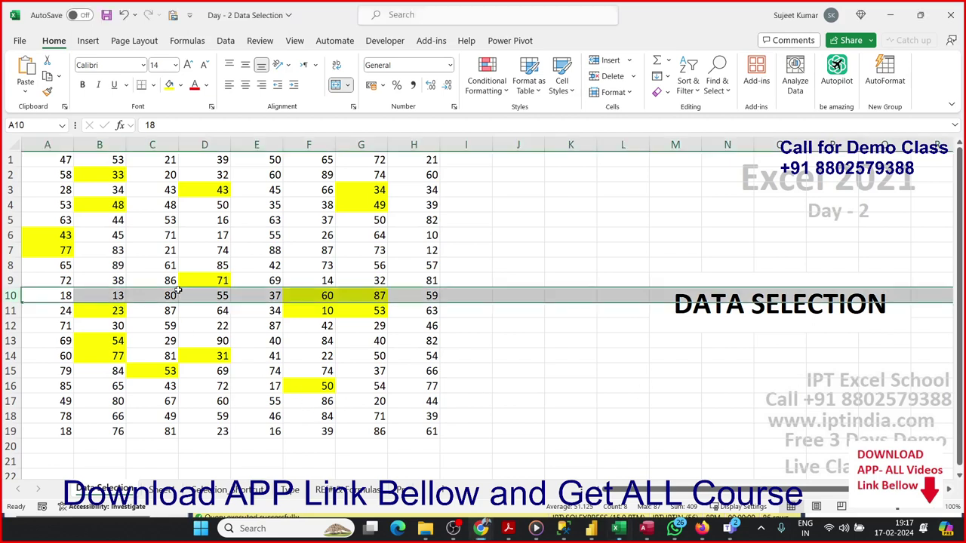
key("shift+space")
- Switch to the Selection Shortcut sheet and select its To do / Press list in columns L:M
left_click(259, 496)
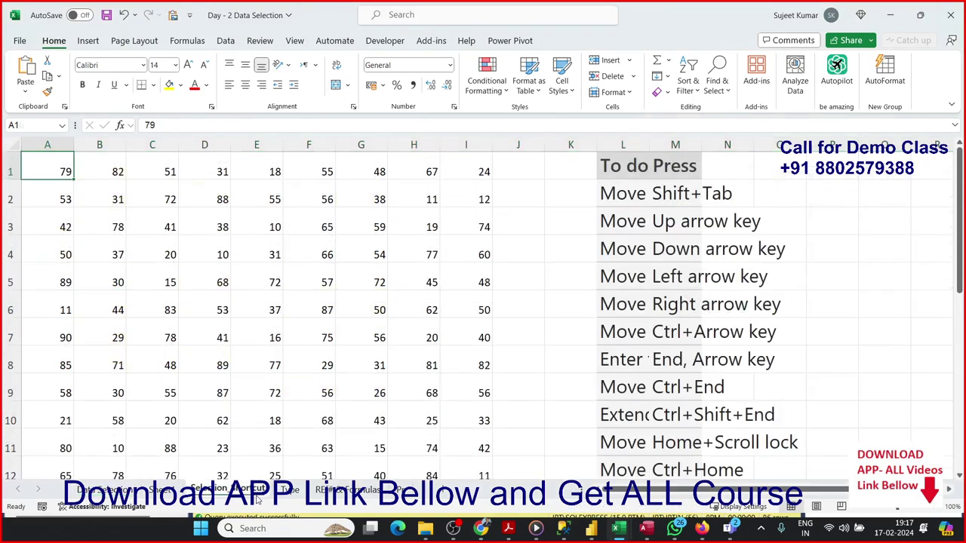
mouse_move(648, 194)
left_mouse_down()
mouse_move(698, 427)
mouse_move(668, 539)
left_mouse_up()
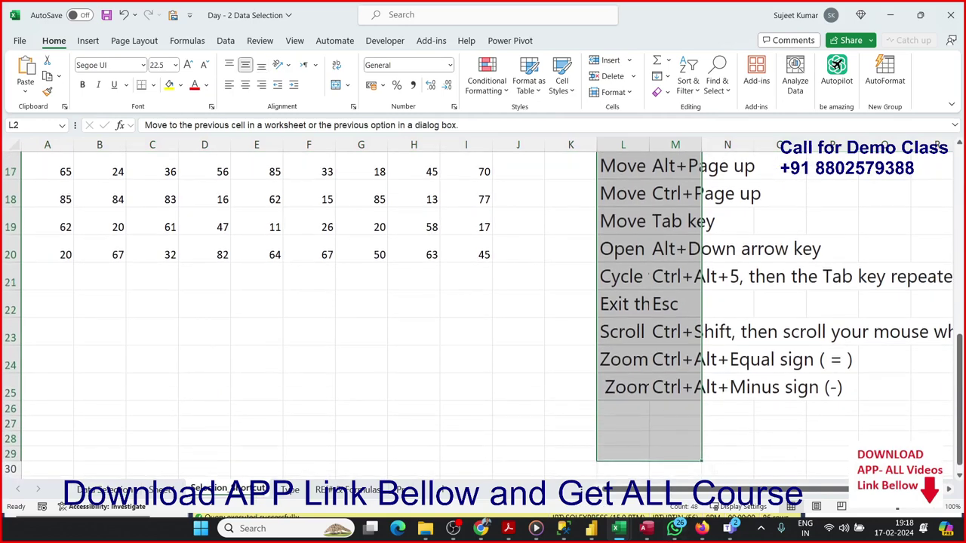
key("alt+Tab")
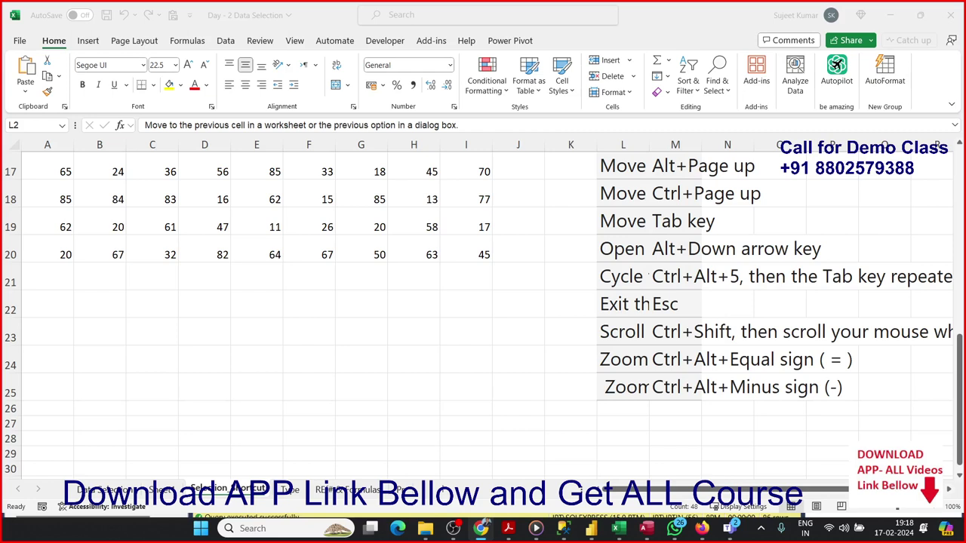
key("alt+Tab")
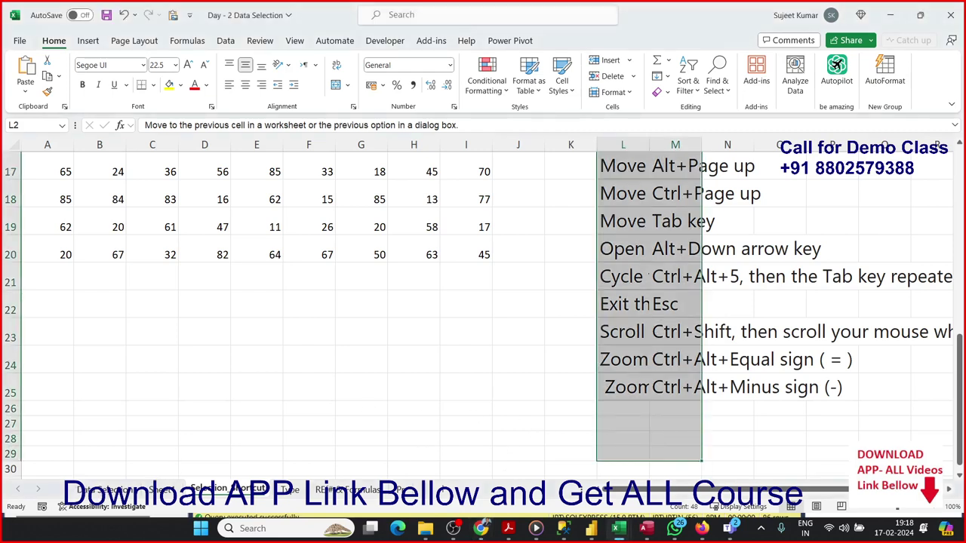
key("alt+Tab")
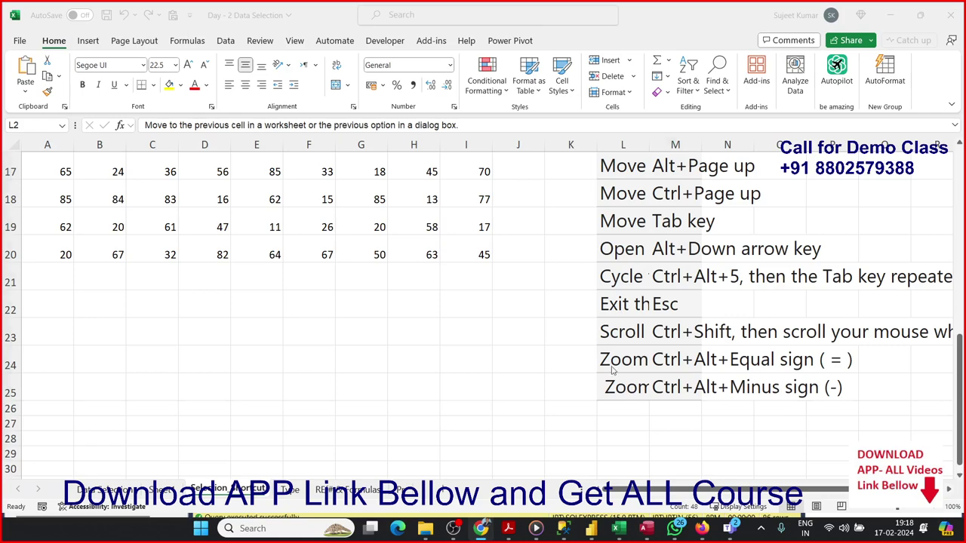
scroll(614, 365, "up", 5)
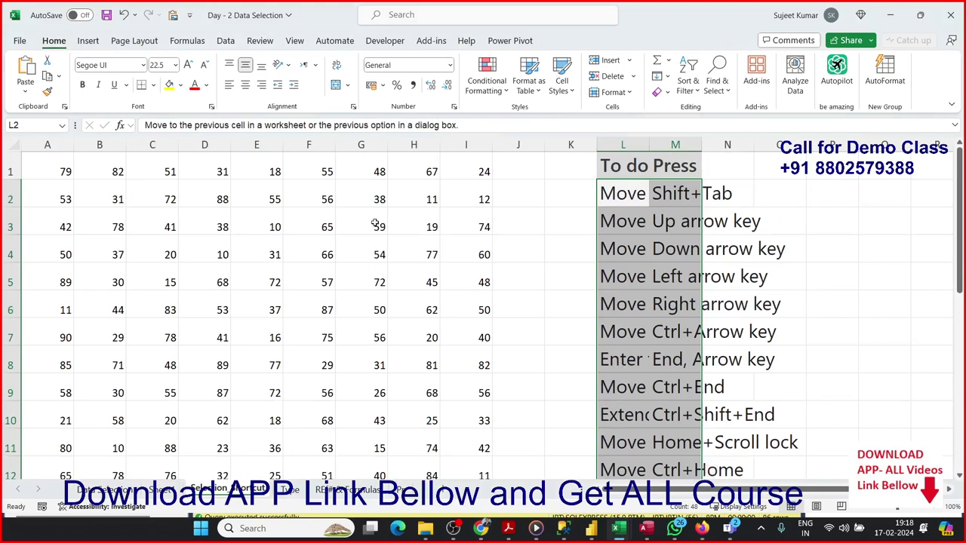
left_click(383, 15)
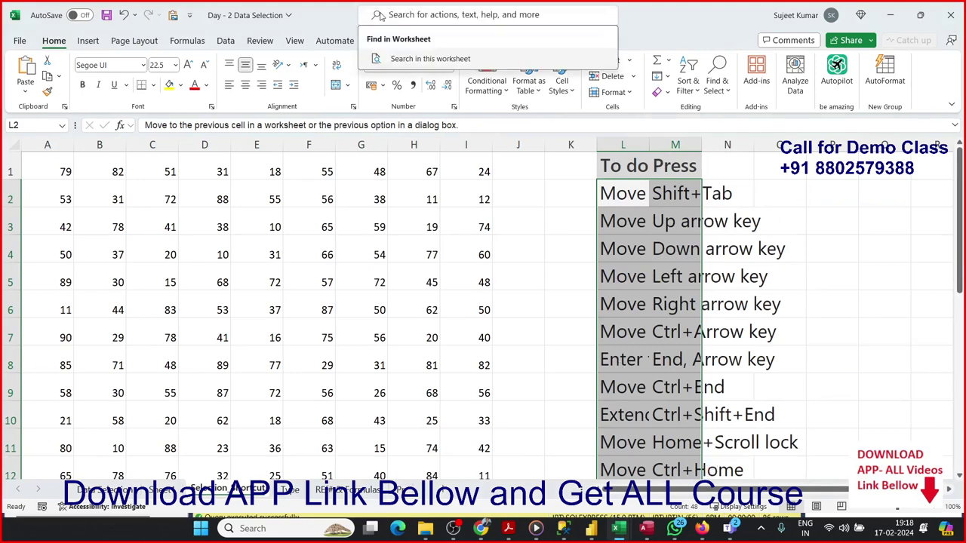
type("short")
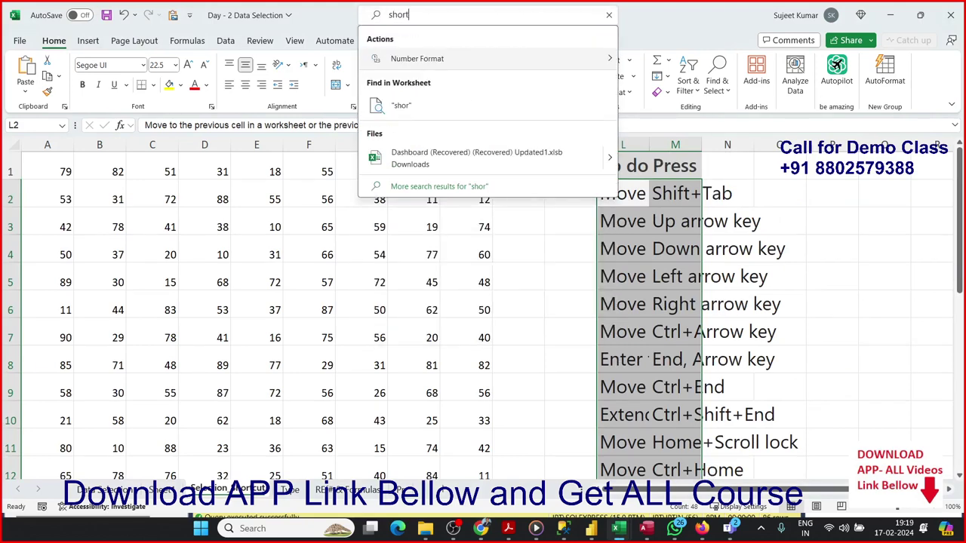
type("ct")
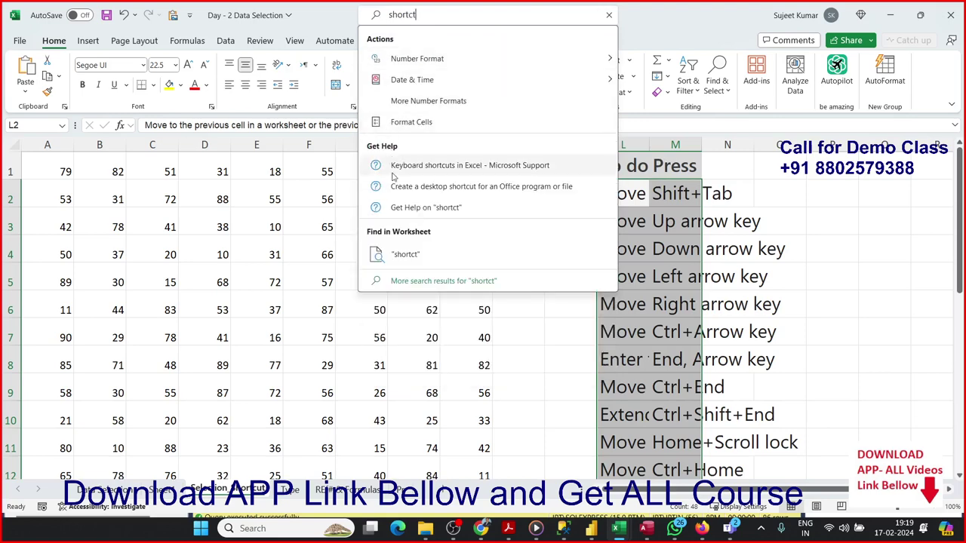
left_click(396, 166)
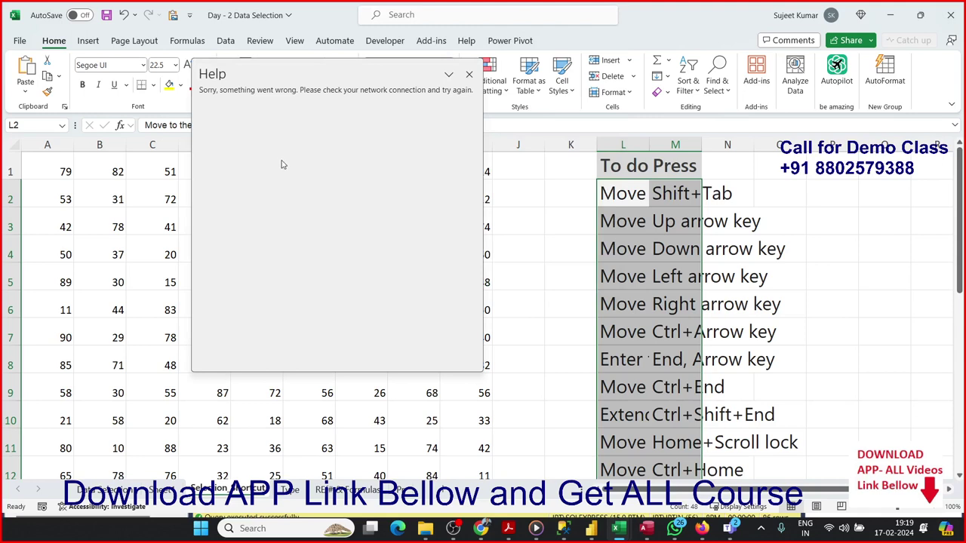
left_click(469, 74)
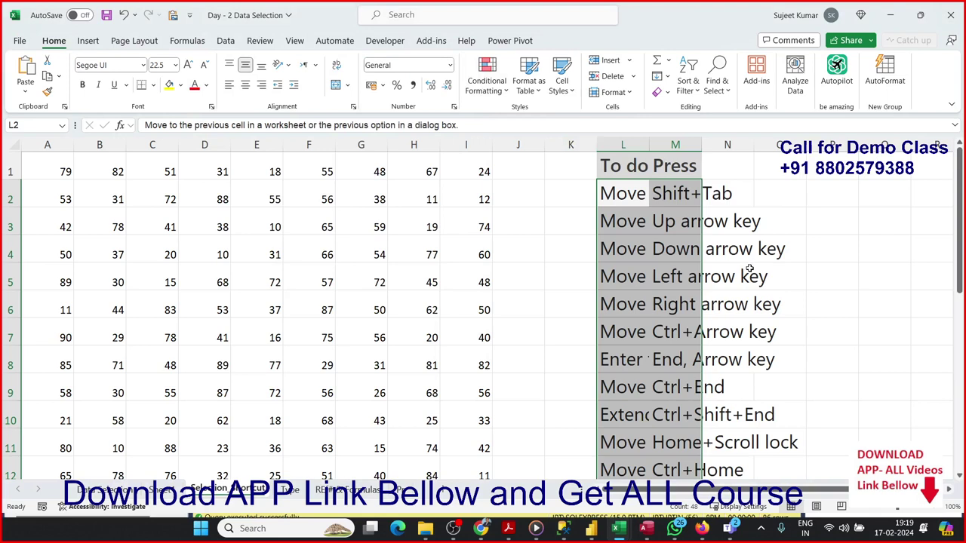
key("F1")
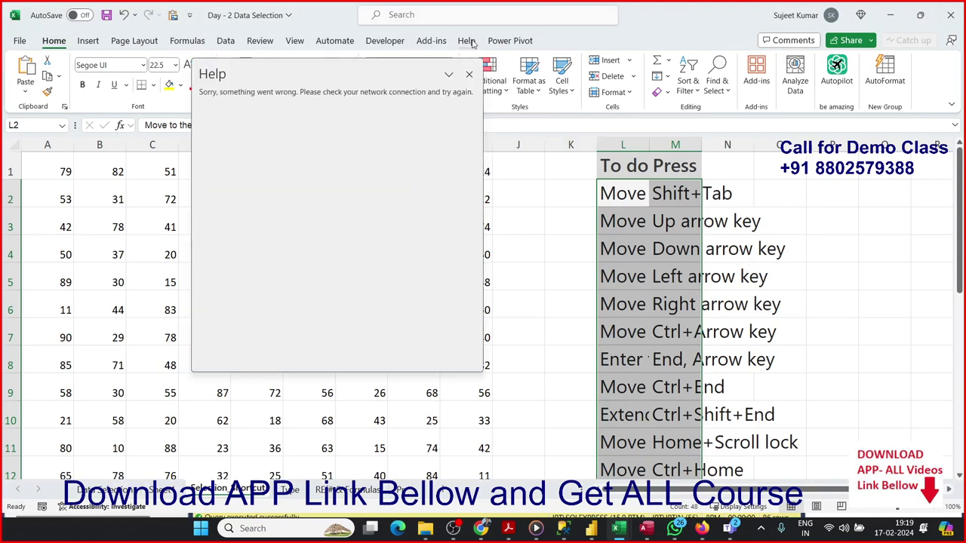
left_click(449, 74)
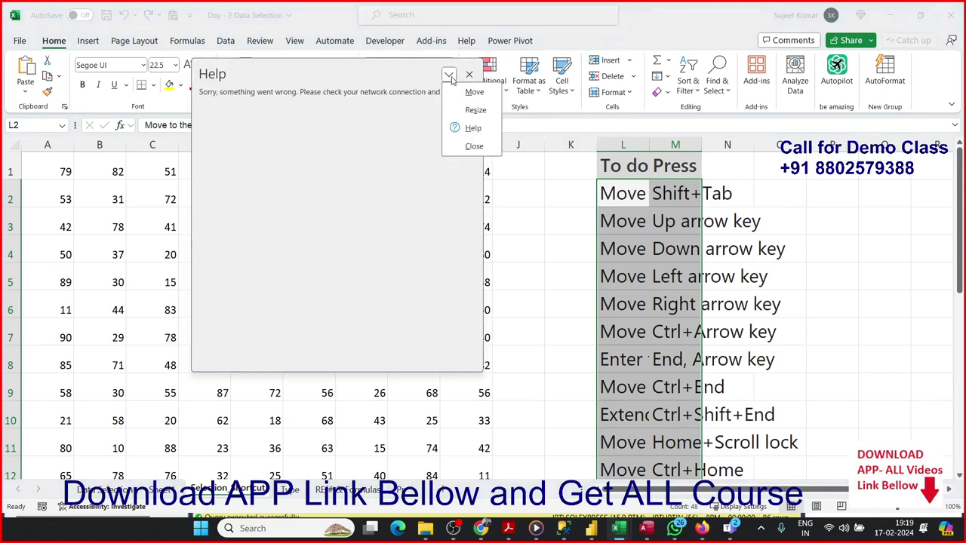
left_click(456, 133)
left_click(449, 75)
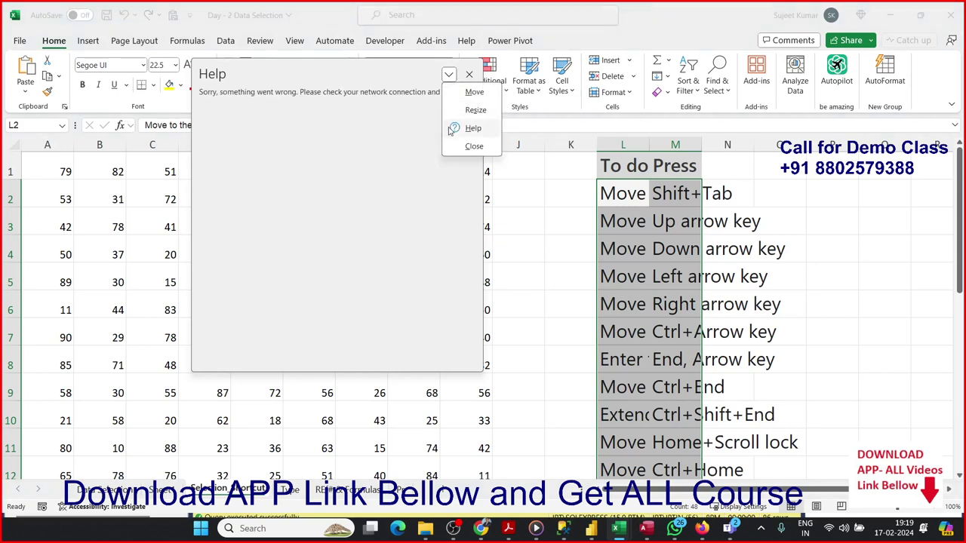
left_click(269, 92)
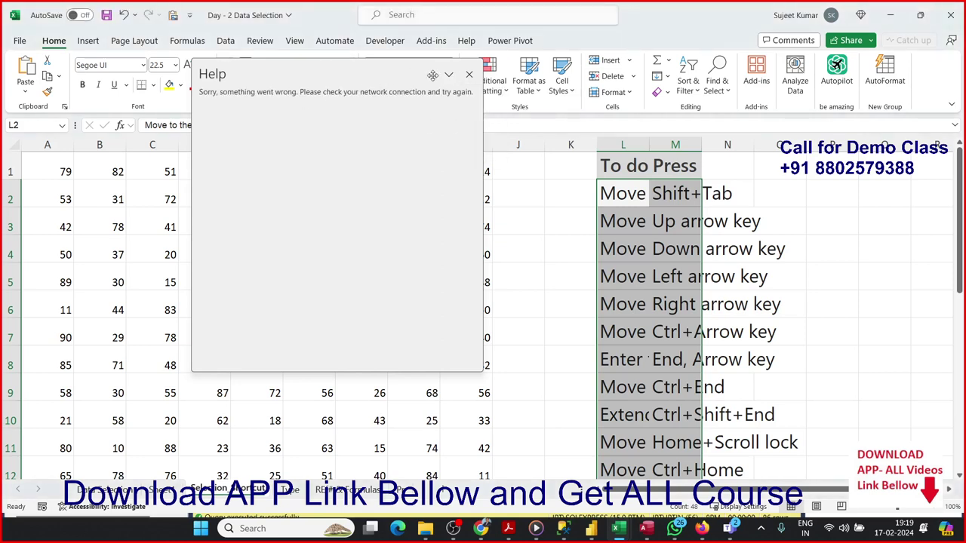
left_click(469, 75)
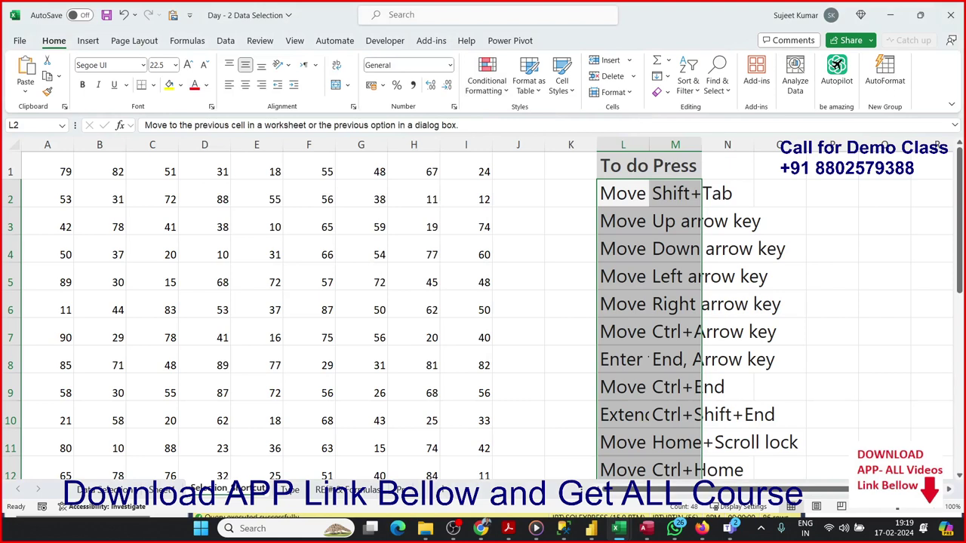
key("alt+Tab")
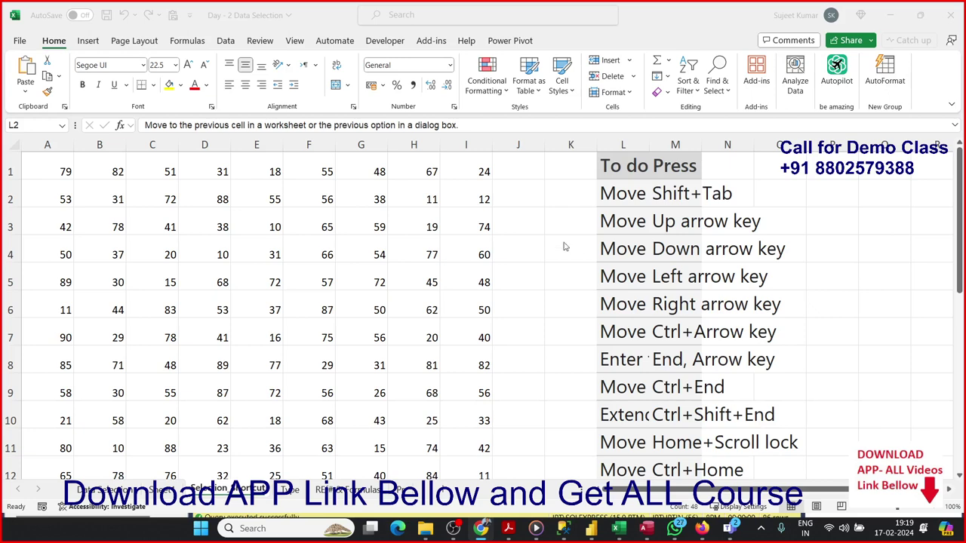
key("ctrl+shift+End")
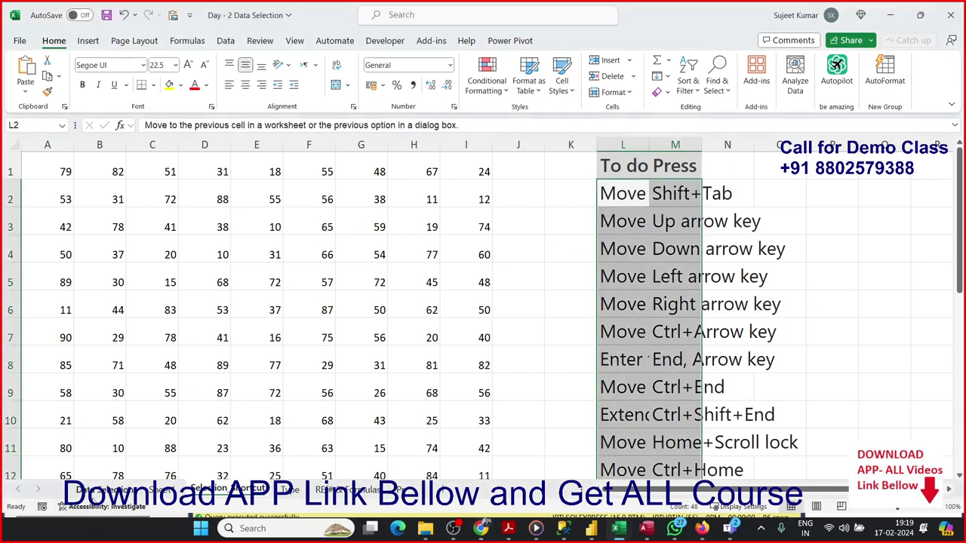
left_click(95, 492)
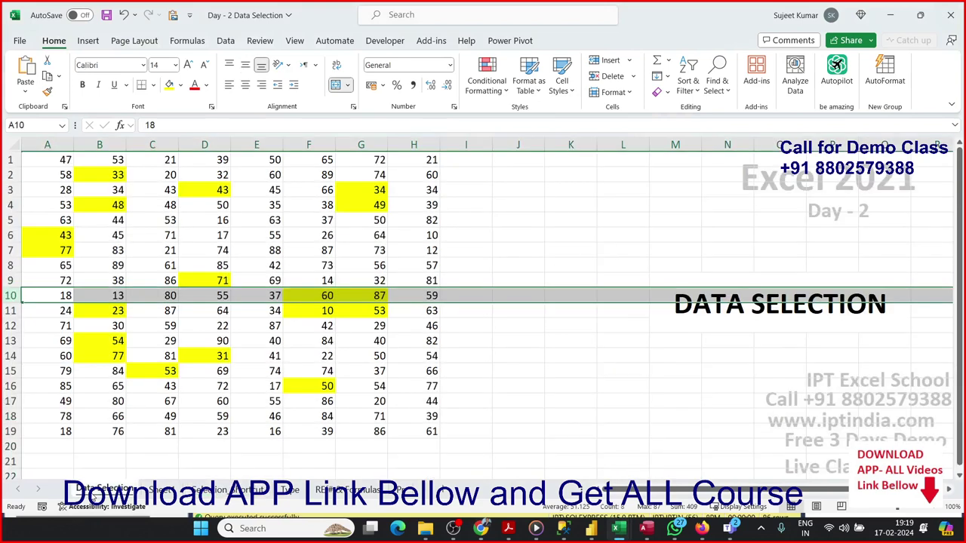
left_click(132, 327)
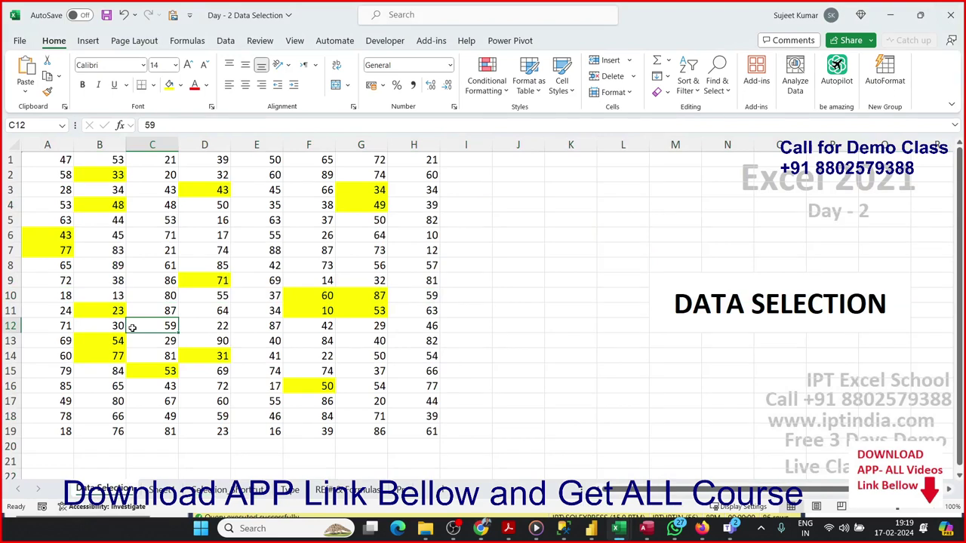
left_click(121, 236)
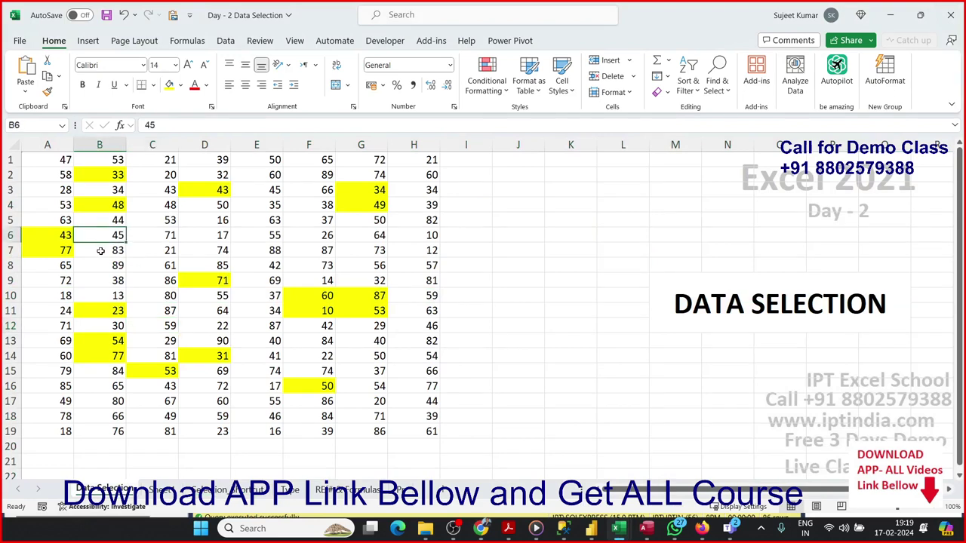
left_click(105, 266, "ctrl")
left_click(211, 311, "ctrl")
left_click(215, 281, "ctrl")
left_click(211, 236, "ctrl")
left_click(264, 235, "ctrl")
left_click(302, 266, "ctrl")
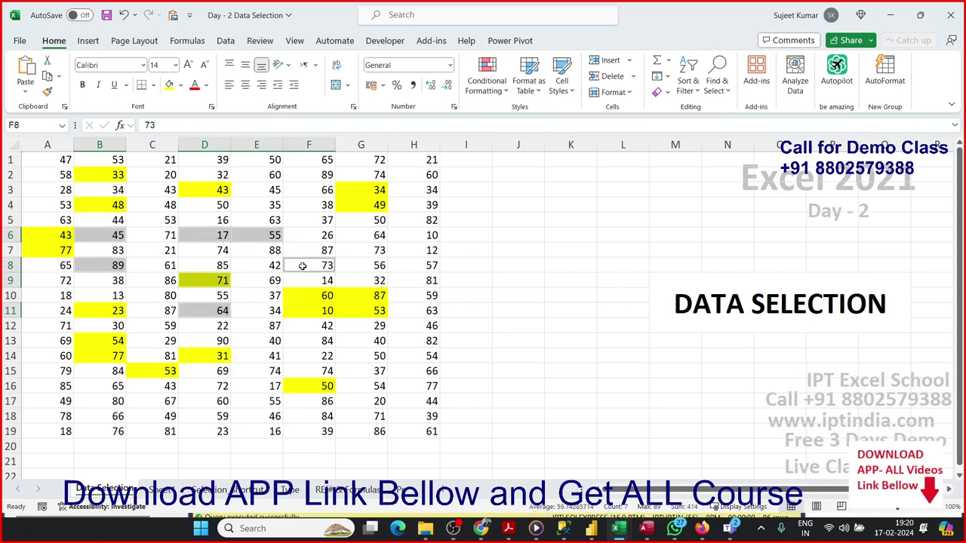
left_click(306, 326, "ctrl")
left_click(355, 341, "ctrl")
left_click(355, 311, "ctrl")
left_click(413, 271, "ctrl")
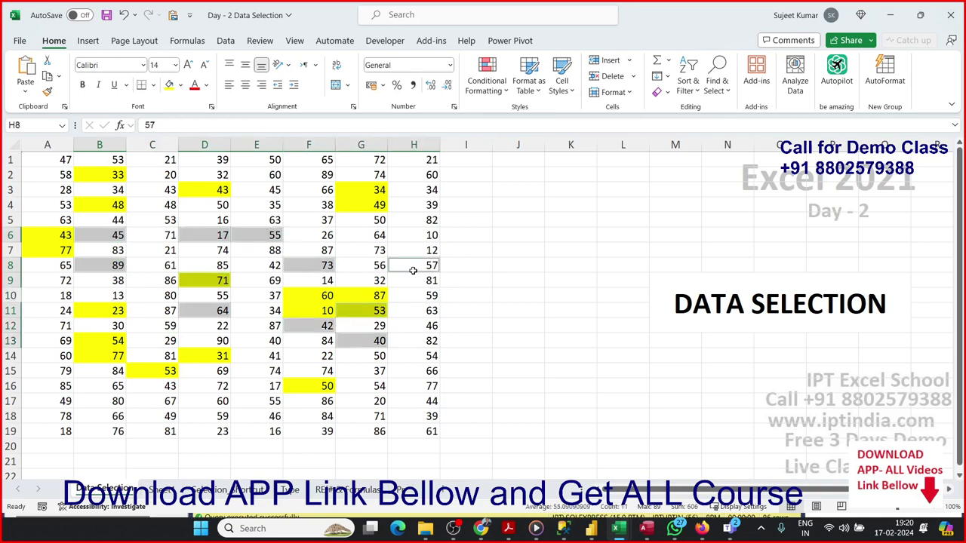
left_click(385, 219, "ctrl")
left_click(332, 202, "ctrl")
left_click(272, 187, "ctrl")
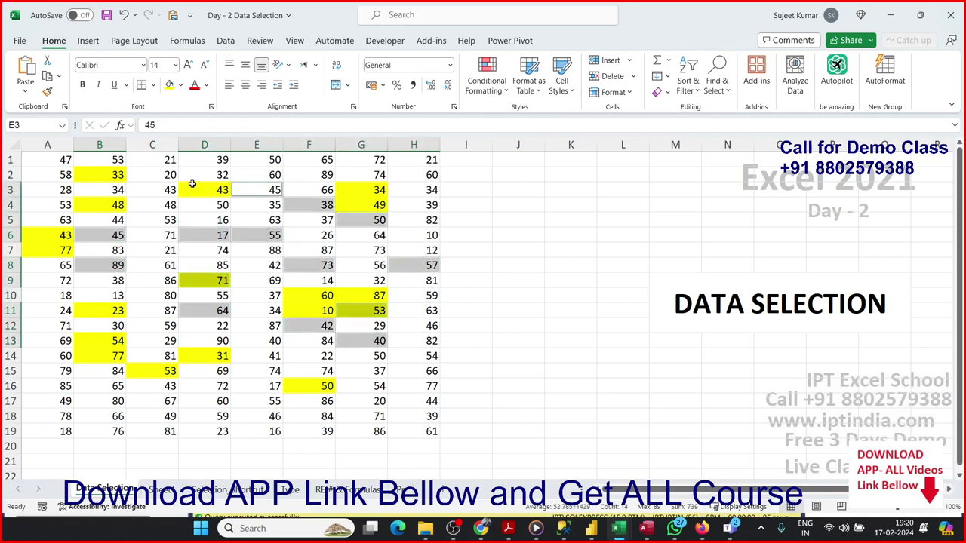
left_click(193, 185, "ctrl")
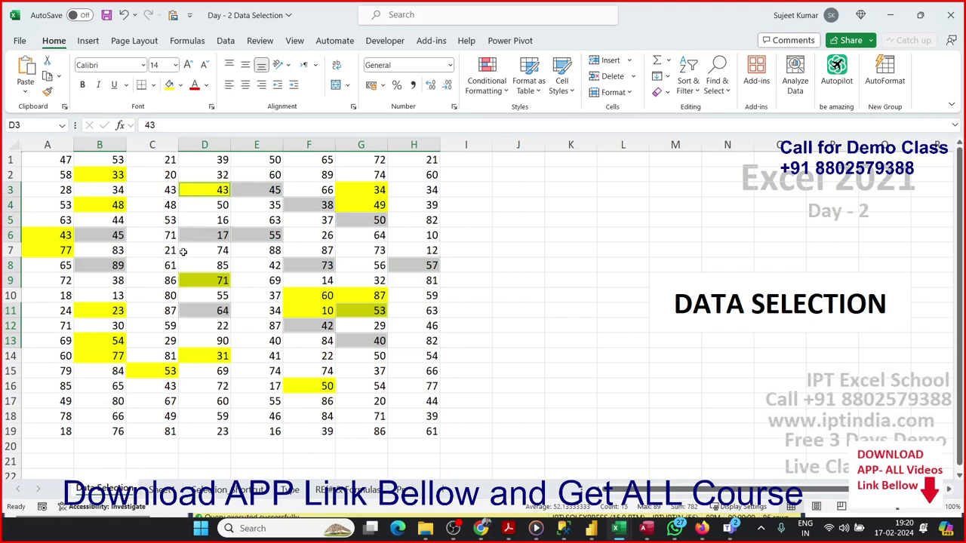
key("ctrl+c")
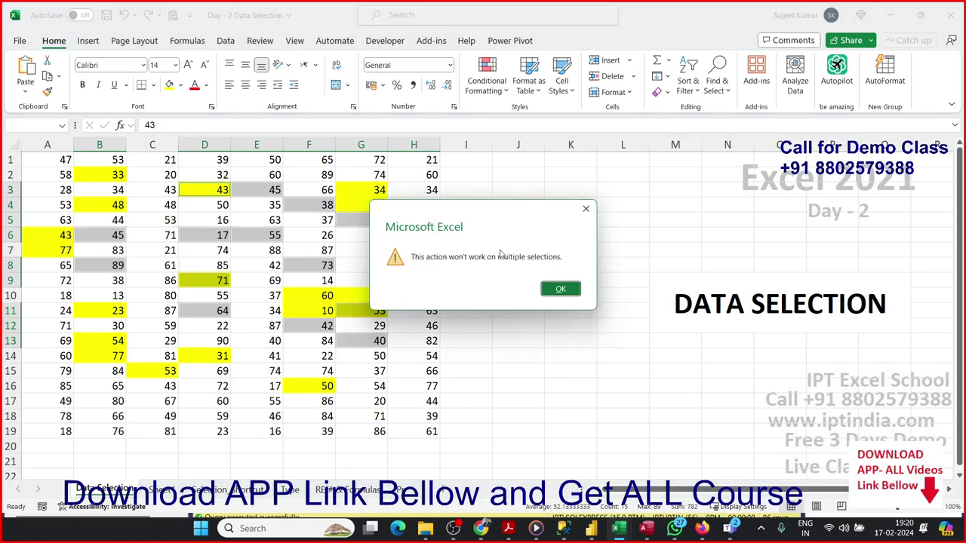
left_click(569, 290)
- Multi-select cells A2, C2, E2 and G2, copy them, then cancel the copy
left_click(199, 241)
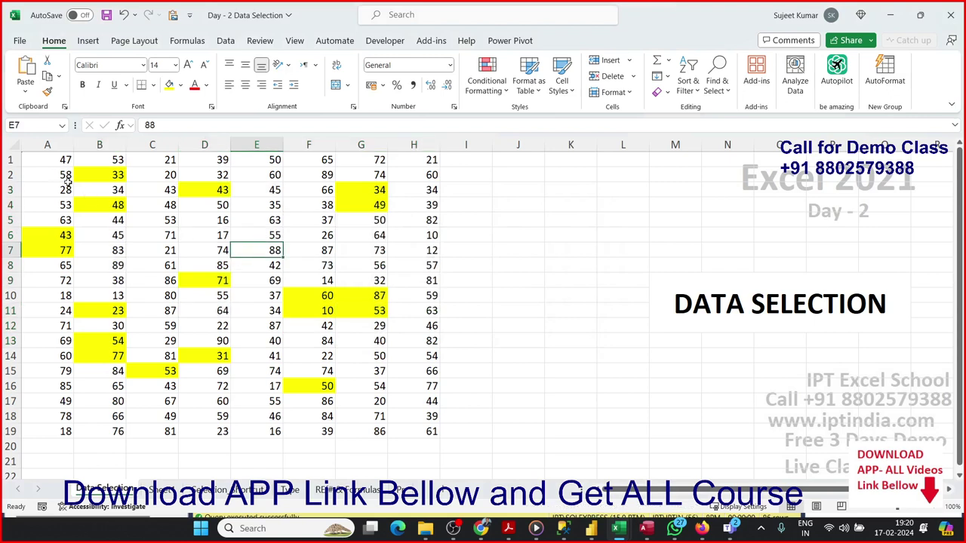
left_click(57, 178)
left_click(162, 169)
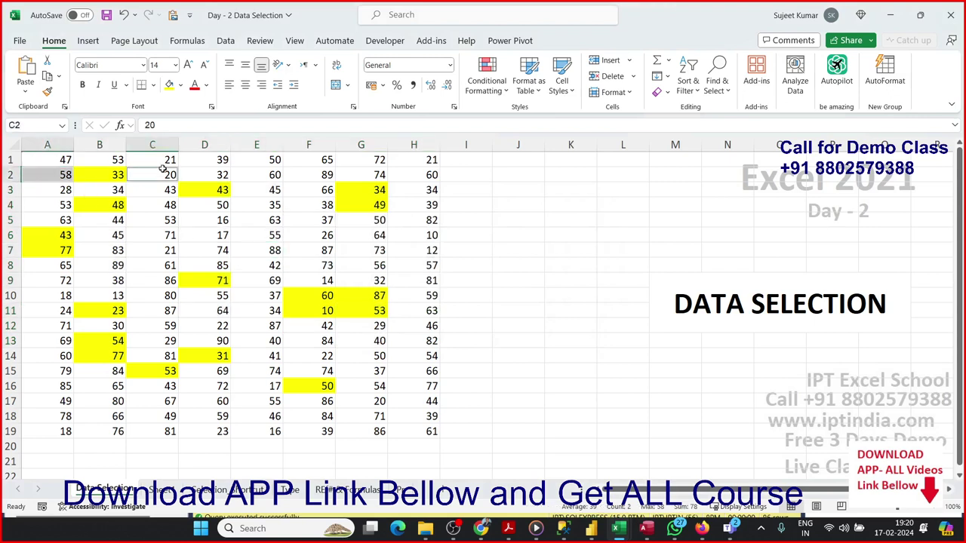
left_click(271, 170, "ctrl")
left_click(363, 173, "ctrl")
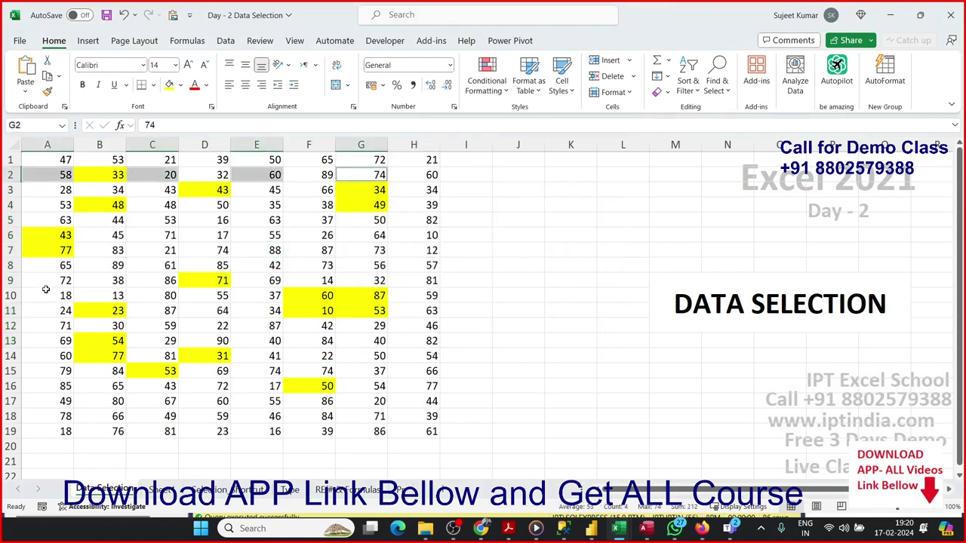
key("ctrl+c")
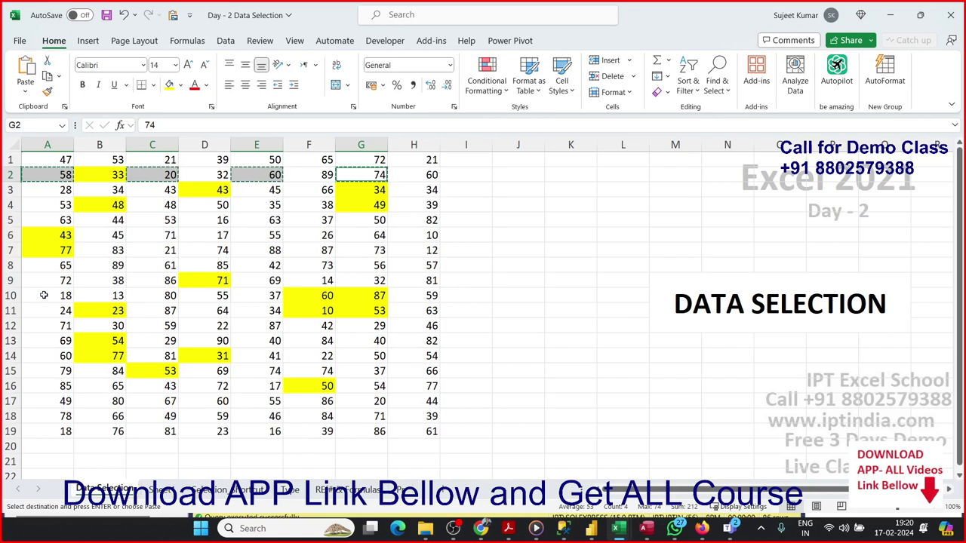
key("Escape")
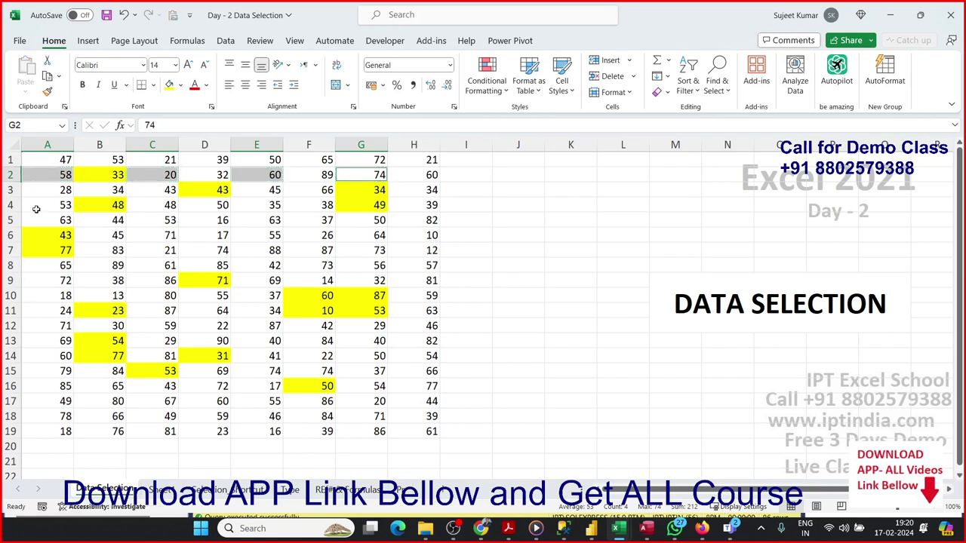
- Select A1:A3, C1:C3, E1:E3 and G1:G3 together as one multi-range selection
left_click_drag(49, 160, 54, 197)
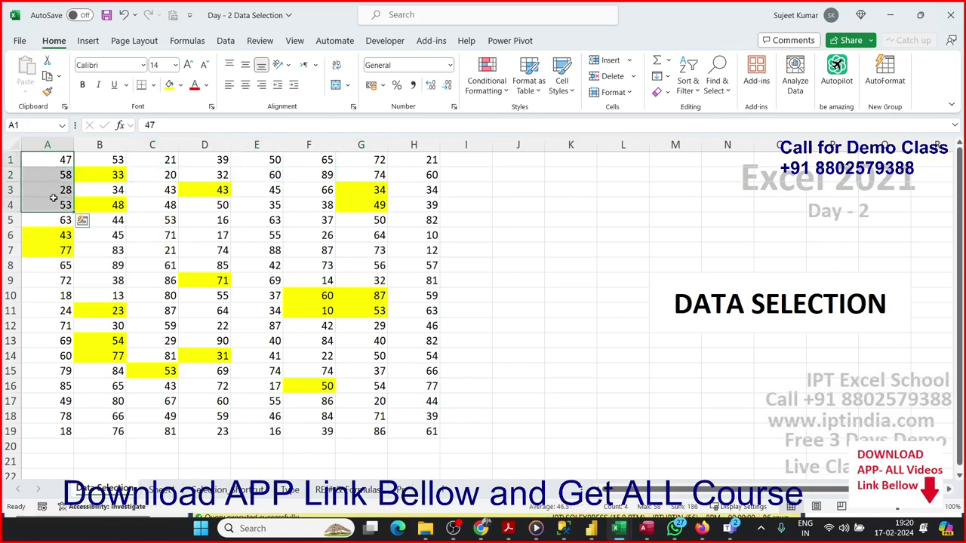
left_click_drag(52, 161, 52, 195)
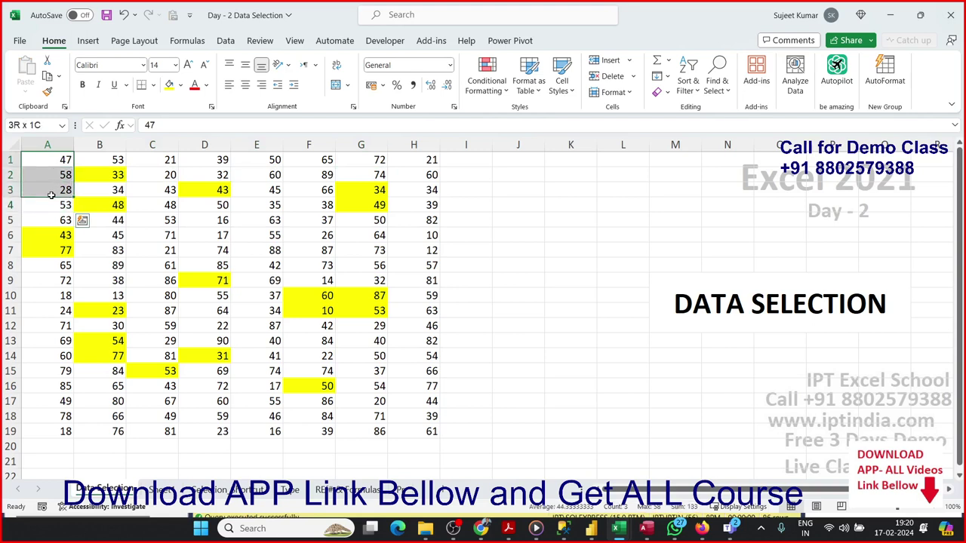
left_click_drag(159, 162, 161, 192, "ctrl")
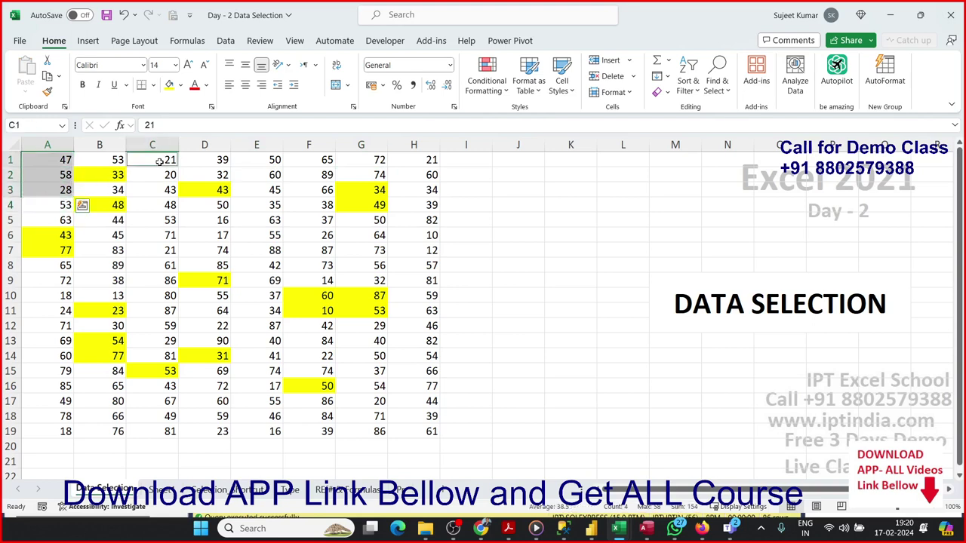
left_click_drag(276, 162, 276, 191, "ctrl")
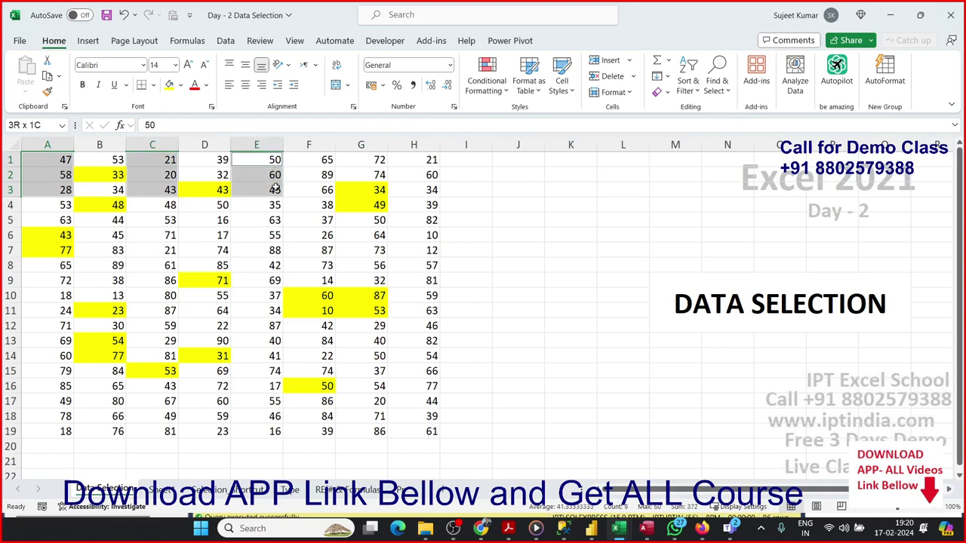
left_click_drag(377, 160, 381, 190, "ctrl")
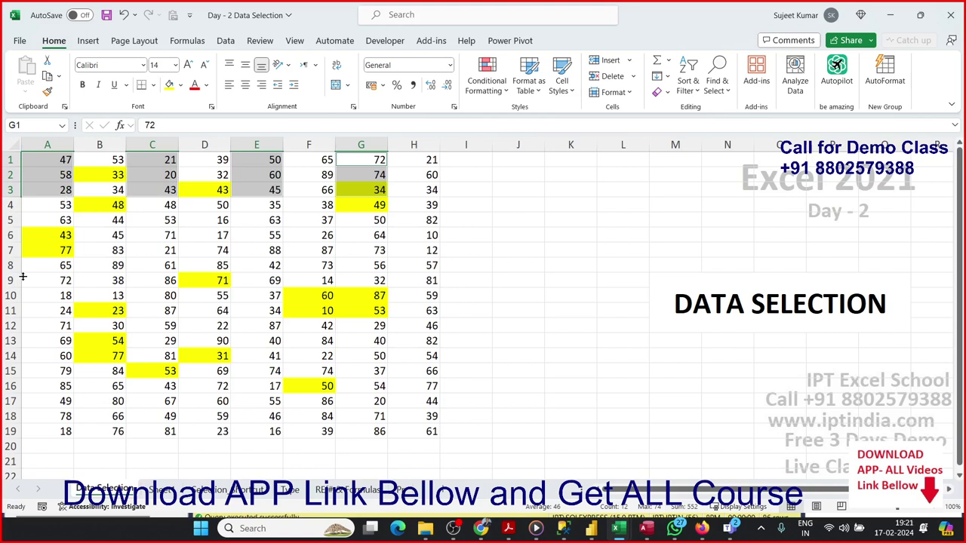
left_click(367, 235)
left_click(96, 252)
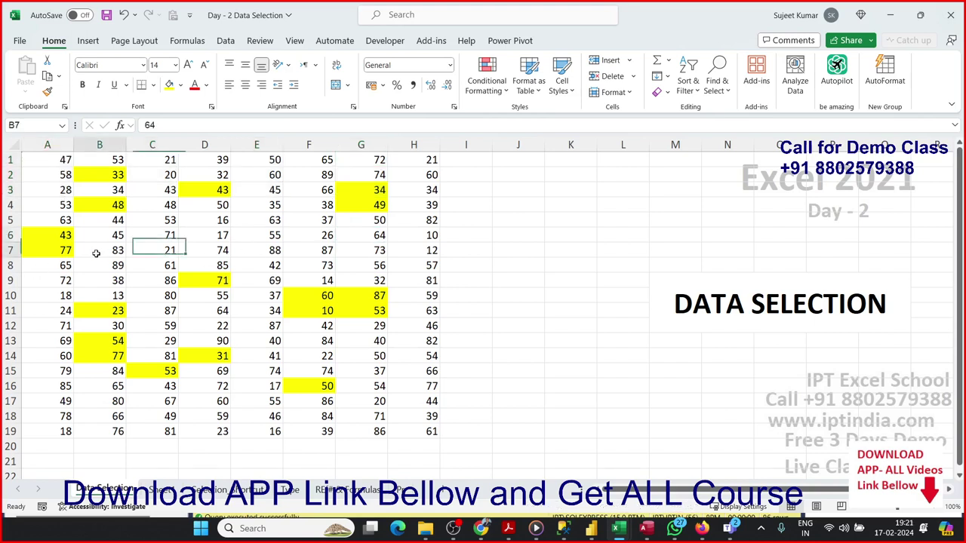
left_click(237, 248)
left_click(88, 258)
left_click(215, 258, "ctrl")
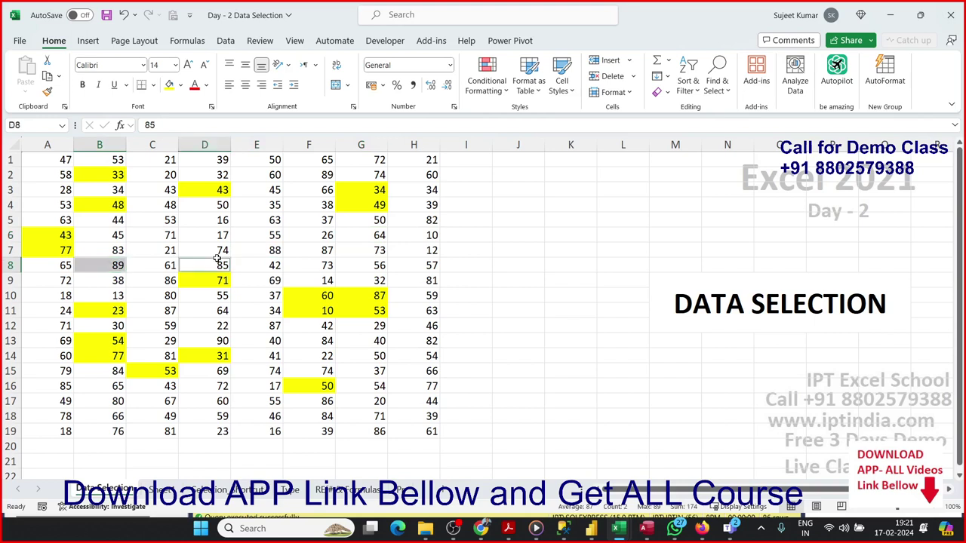
left_click(320, 262, "ctrl")
left_click(425, 264, "ctrl")
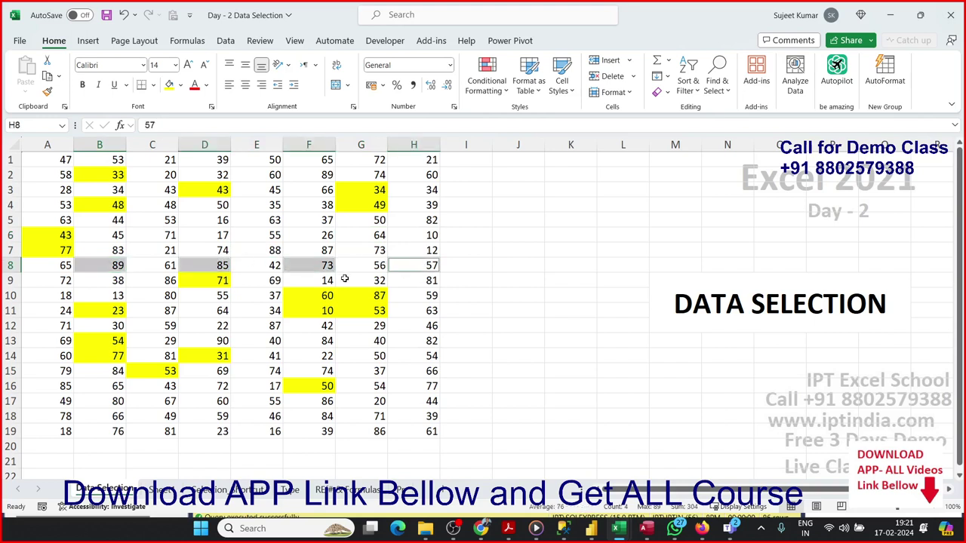
key("ctrl+c")
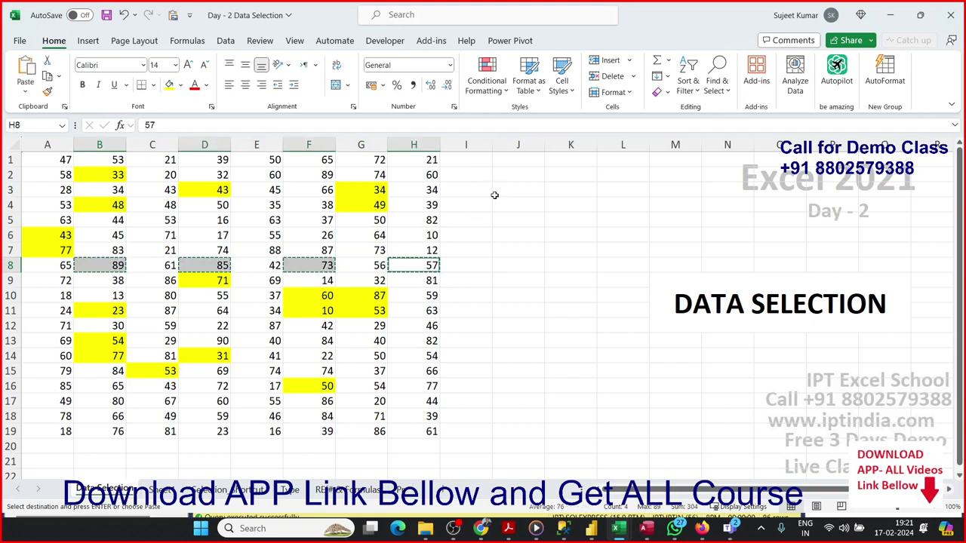
left_click(498, 194)
key("ctrl+v")
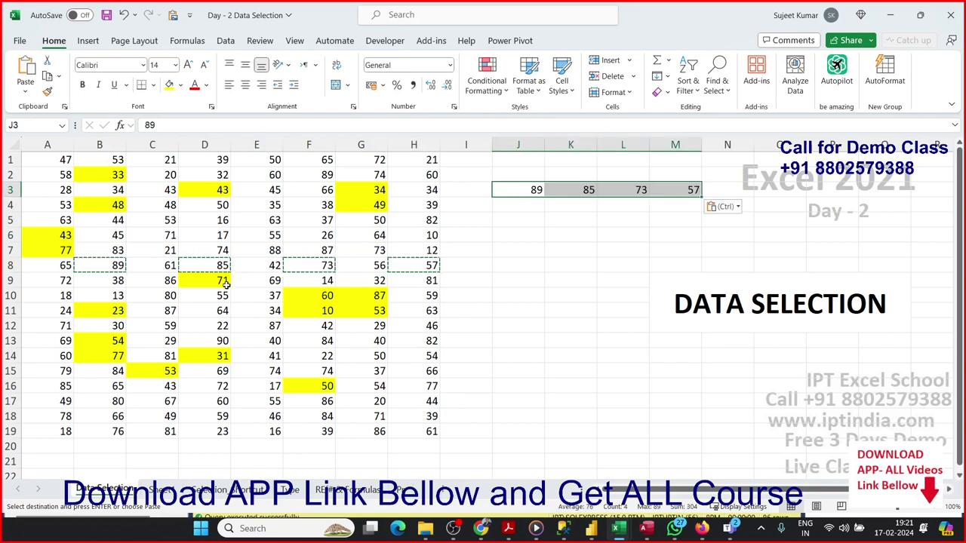
key("Delete")
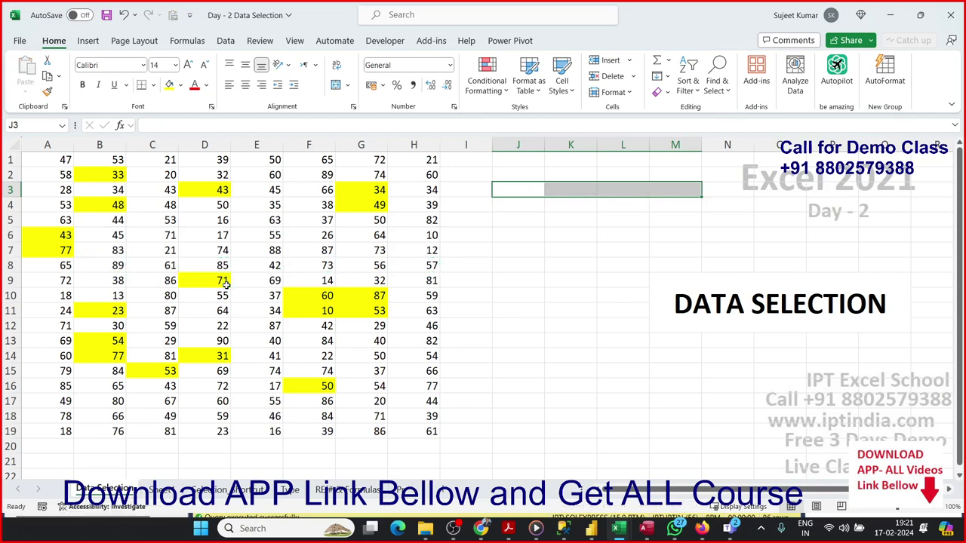
left_click(206, 382)
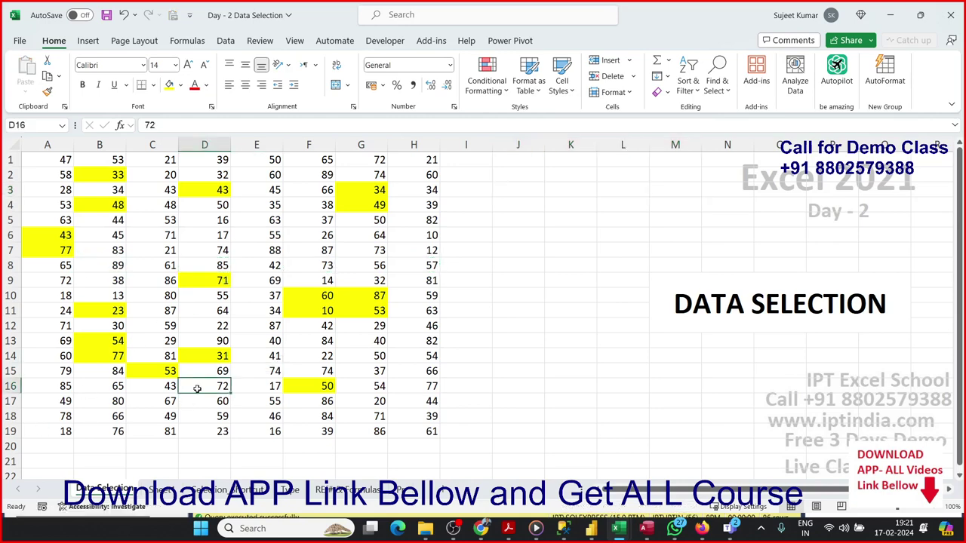
- Create a new blank workbook and add four extra worksheets to it
key("ctrl+n")
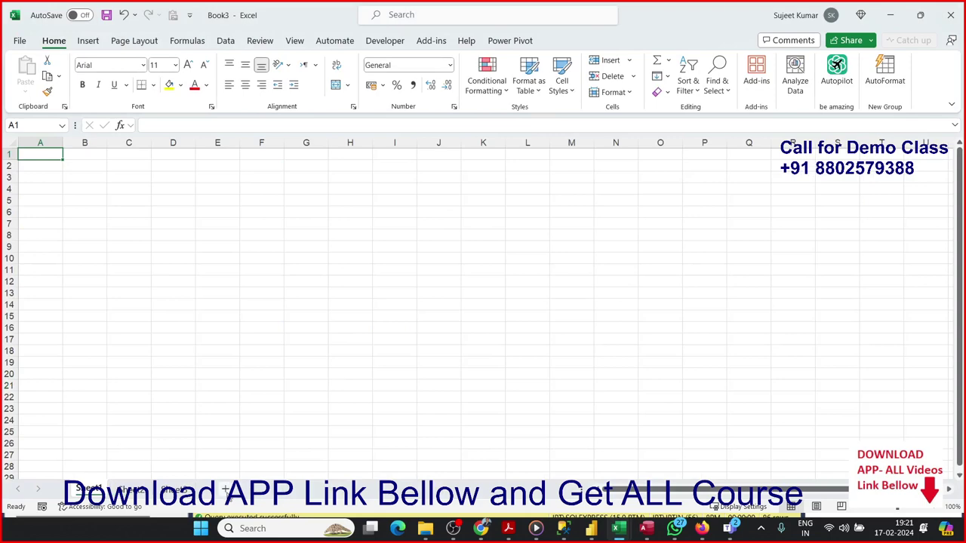
left_click(225, 489)
left_click(268, 490)
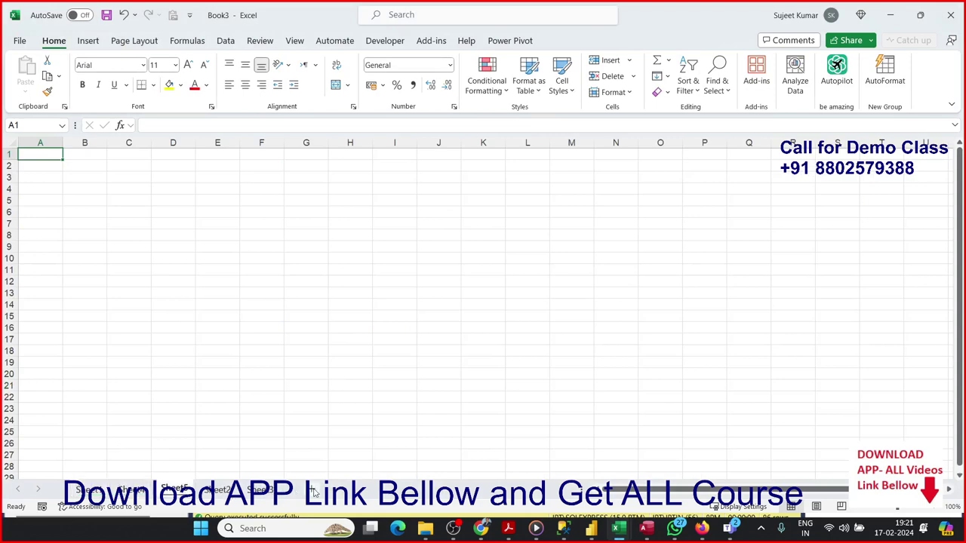
left_click(312, 490)
left_click(357, 490)
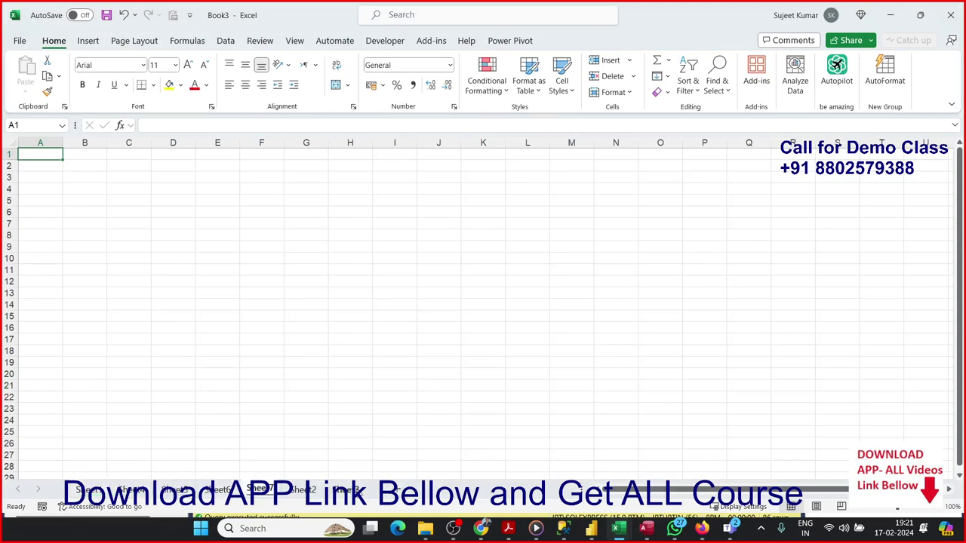
- Browse through the worksheets, then group all sheets together starting from Sheet1
left_click(89, 489)
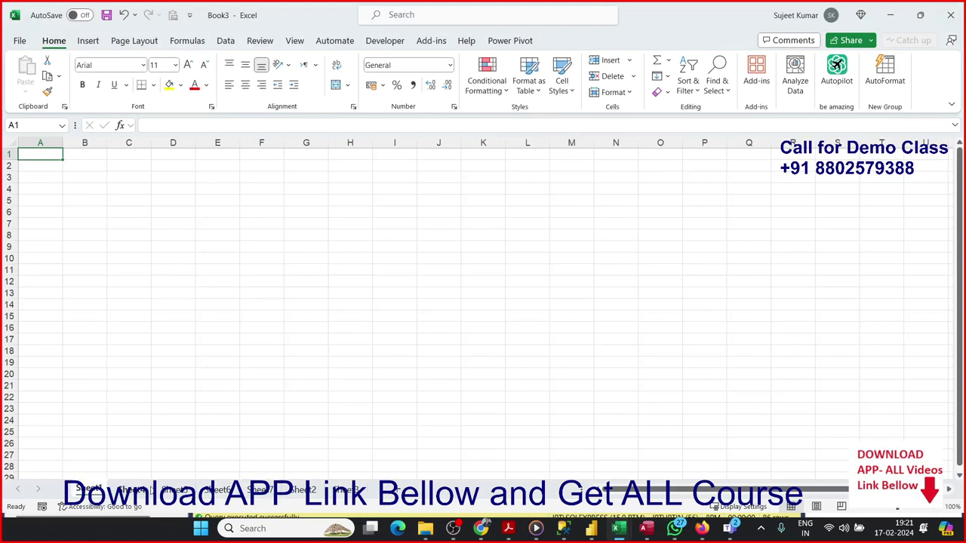
left_click(132, 489)
left_click(175, 489)
left_click(215, 489)
left_click(261, 489)
left_click(302, 489)
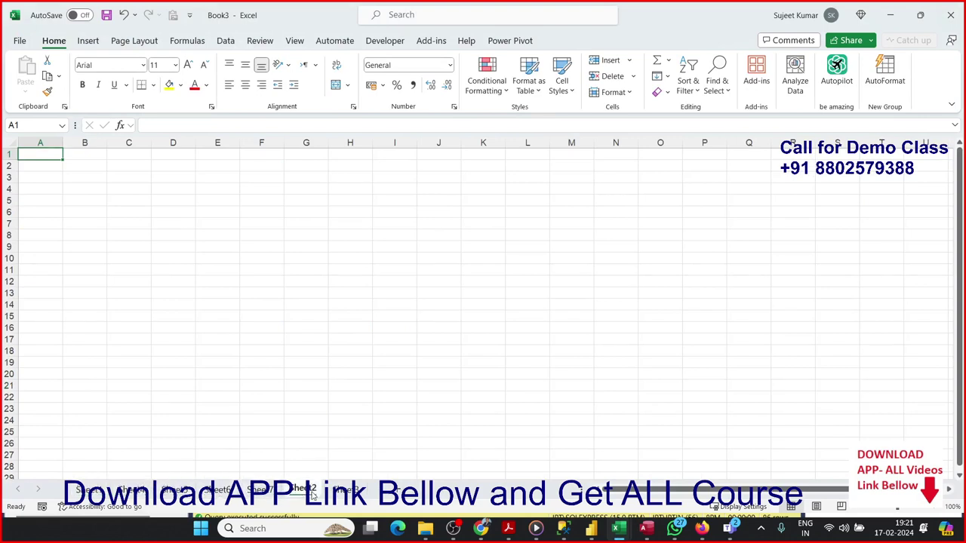
left_click(345, 489)
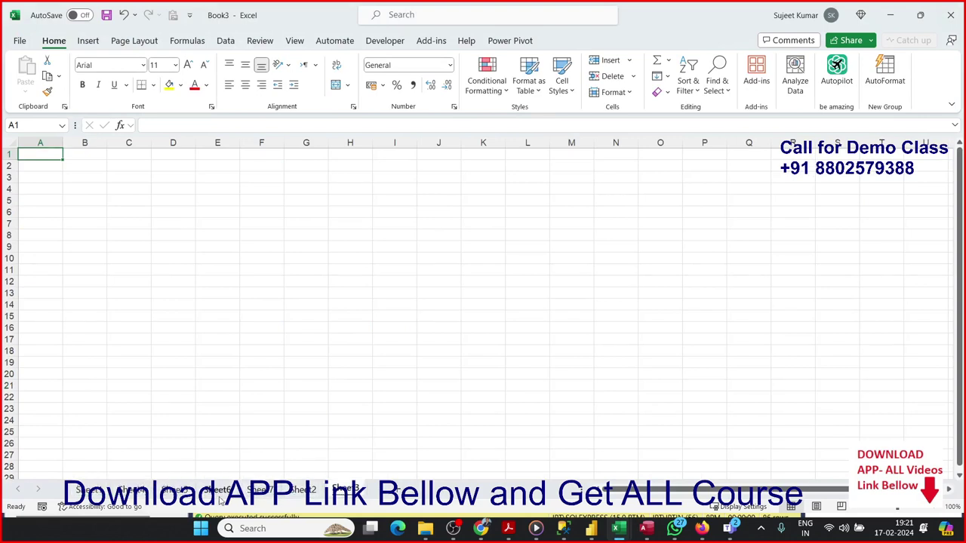
left_click(97, 491)
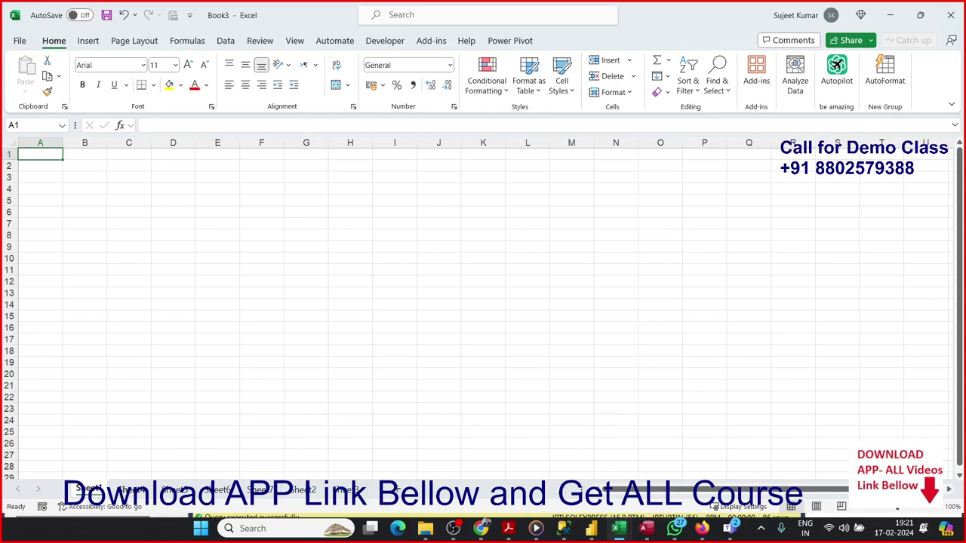
left_click(357, 498, "shift")
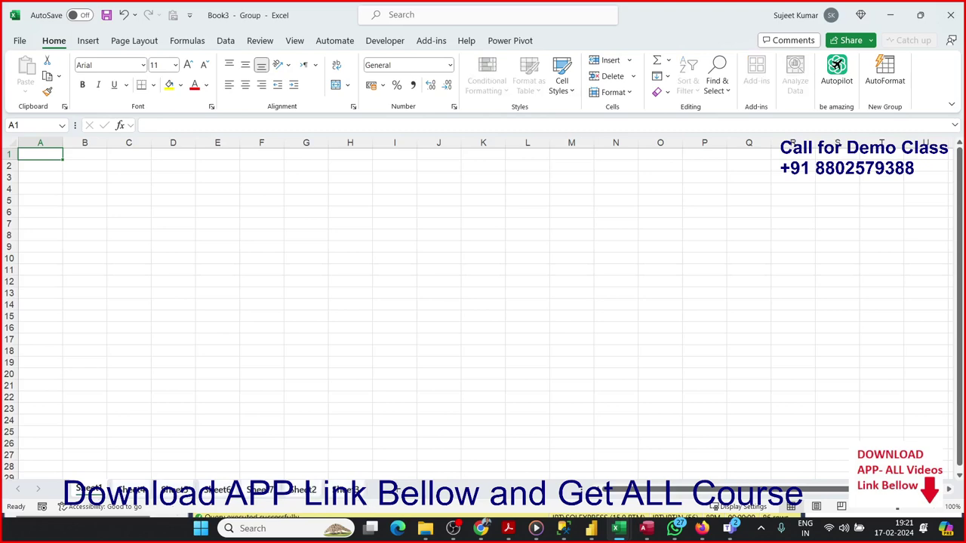
left_click(479, 529)
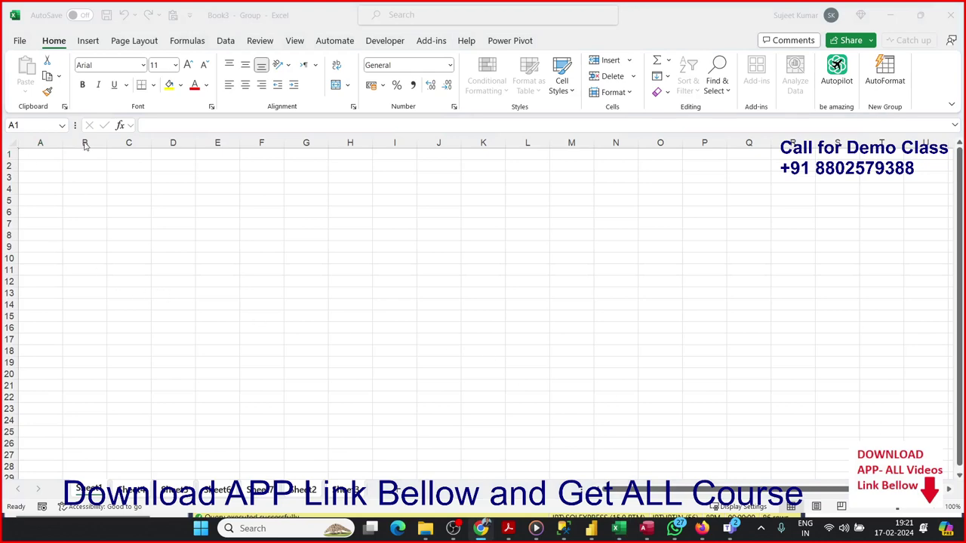
- Enter 'Date' in A3 and today's date 17-02-2024 in B3, then ungroup via Sheet4
left_click(53, 179)
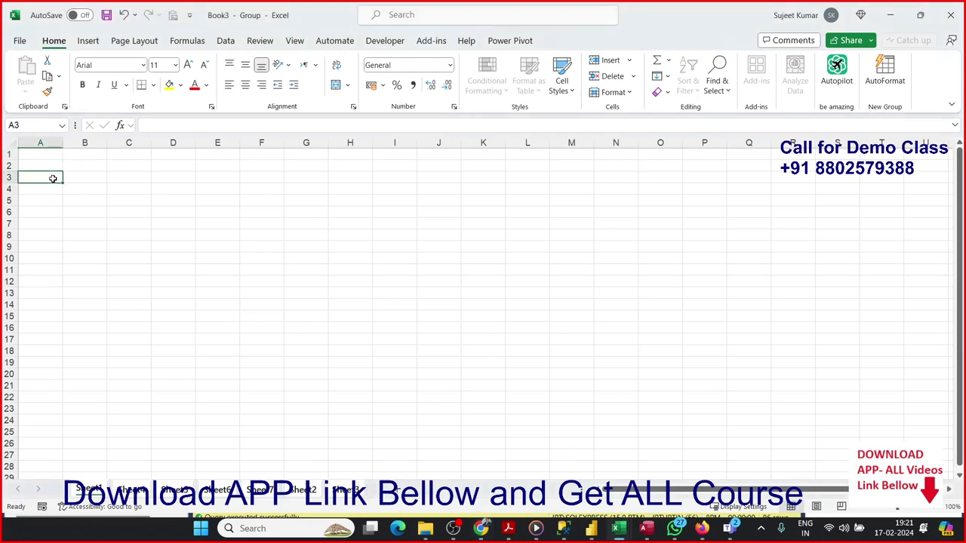
type("DAte")
key("Tab")
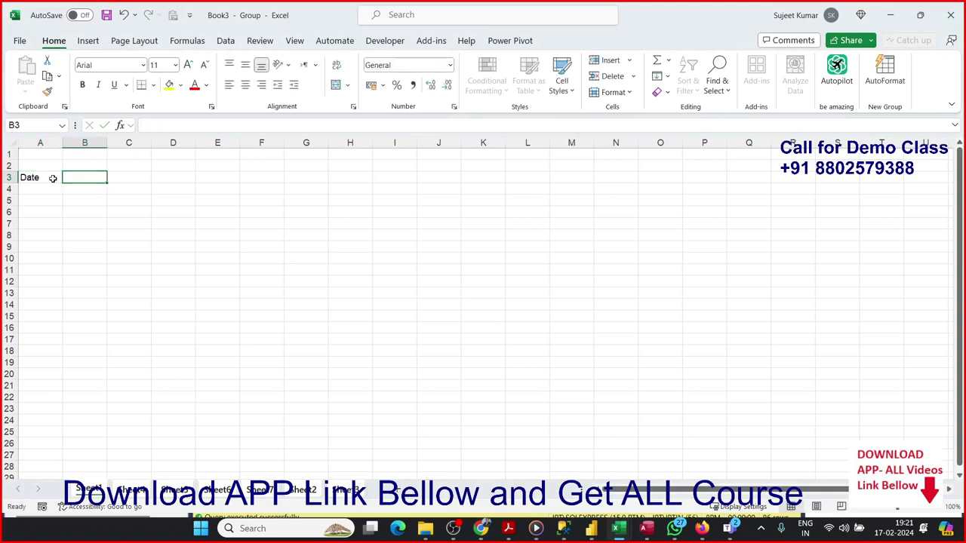
key("ctrl+semicolon")
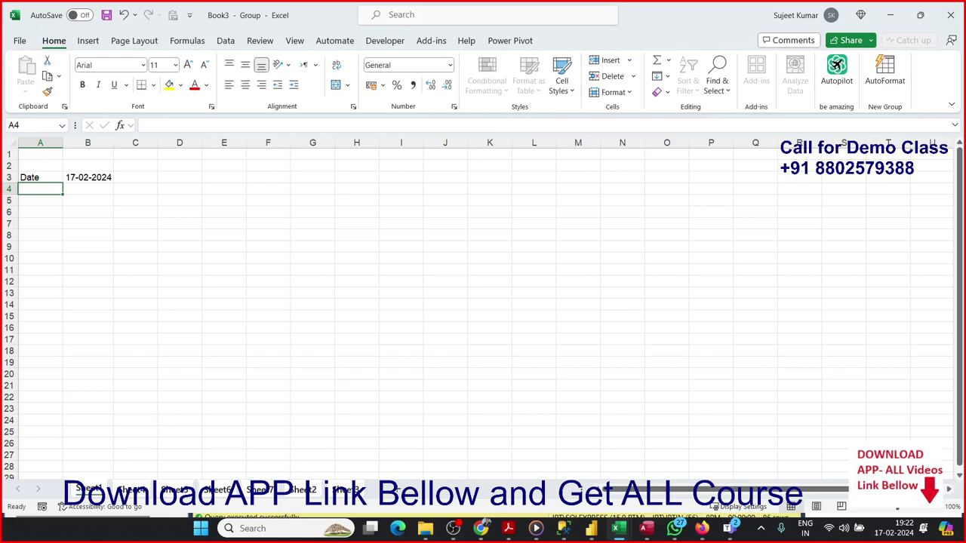
left_click(131, 490)
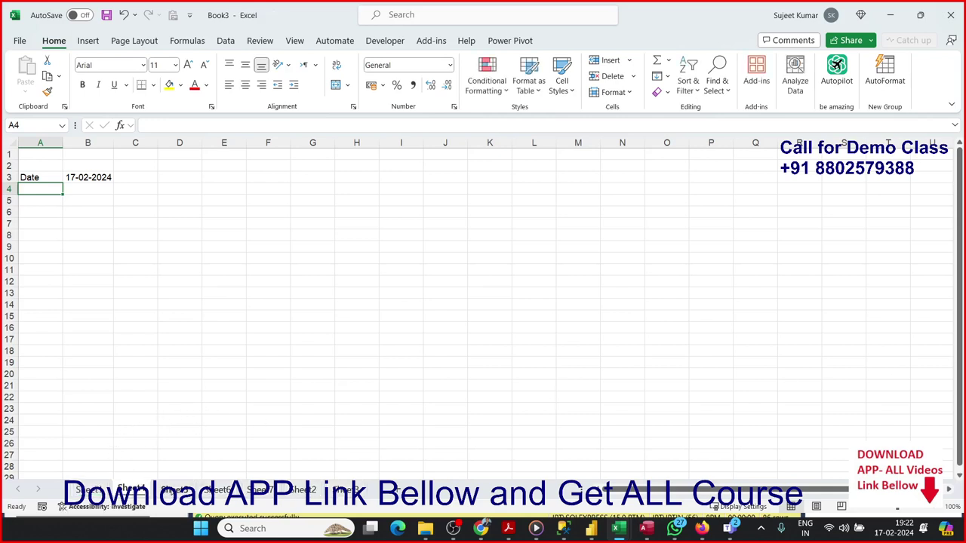
- Step through the sheets up to Sheet3 to confirm the date appears on each
left_click(182, 491)
left_click(218, 491)
left_click(257, 491)
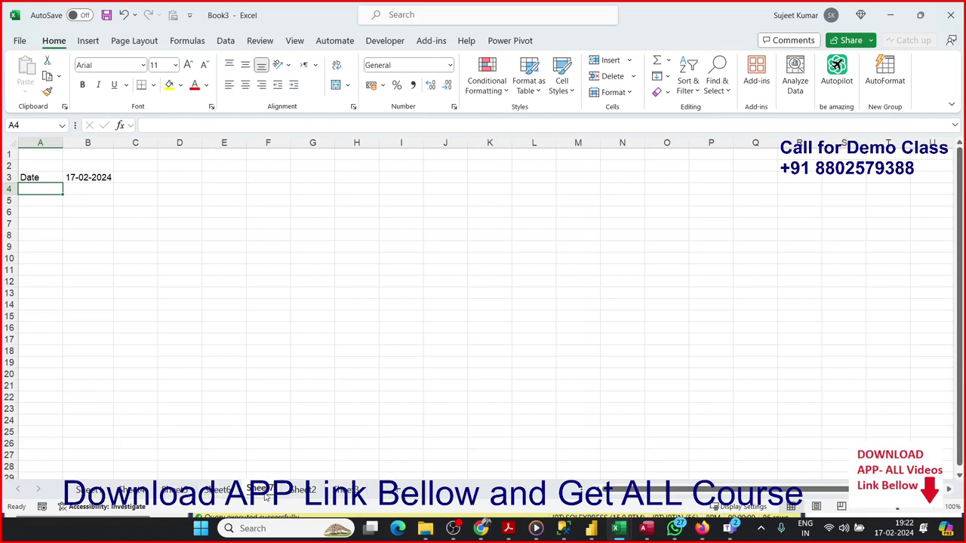
left_click(303, 490)
left_click(344, 490)
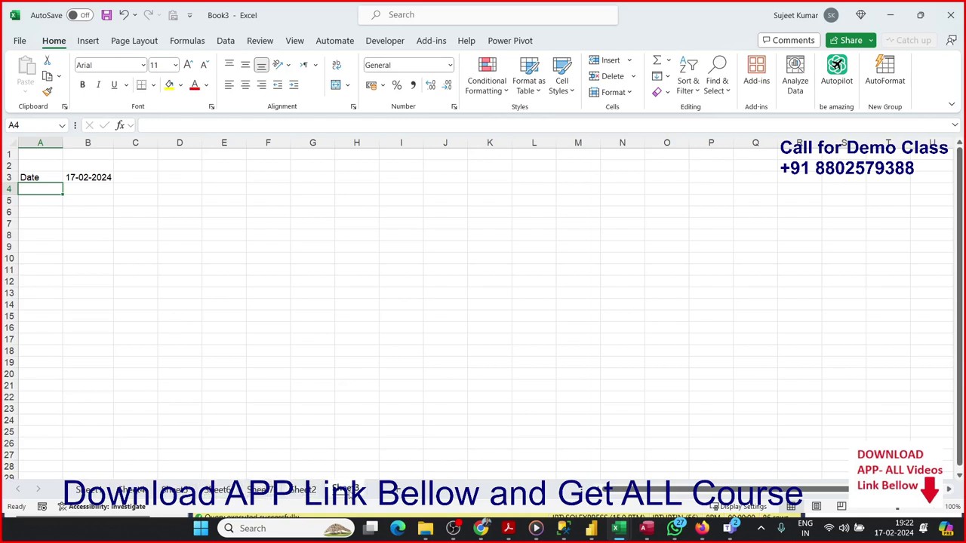
left_click(480, 528)
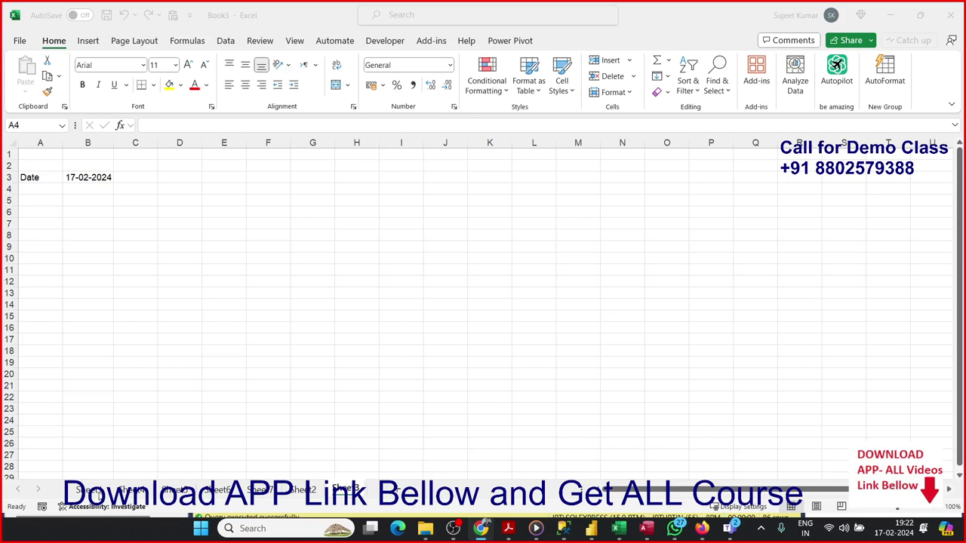
- Return to Sheet1 and group Sheet4 and Sheet5 with it
left_click(100, 497)
left_click(88, 489)
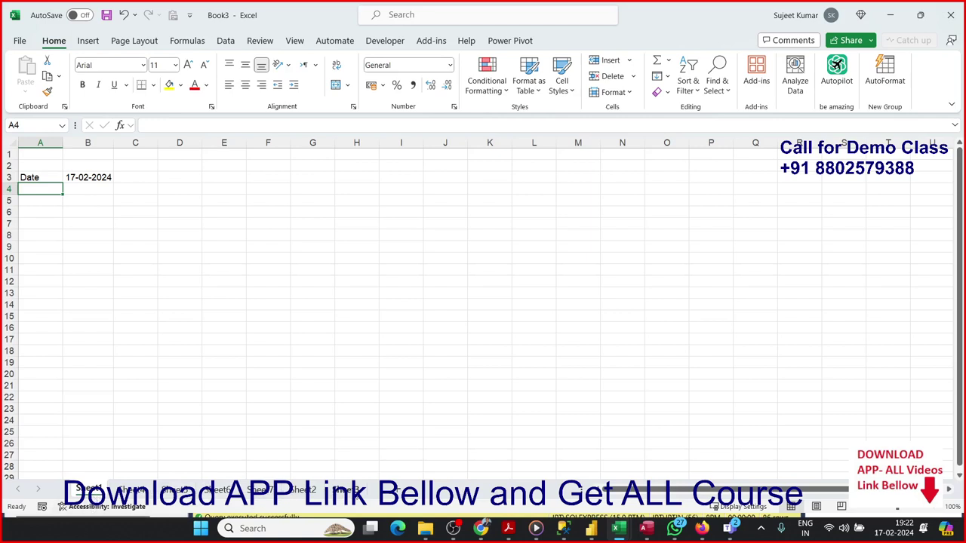
left_click(175, 489, "shift")
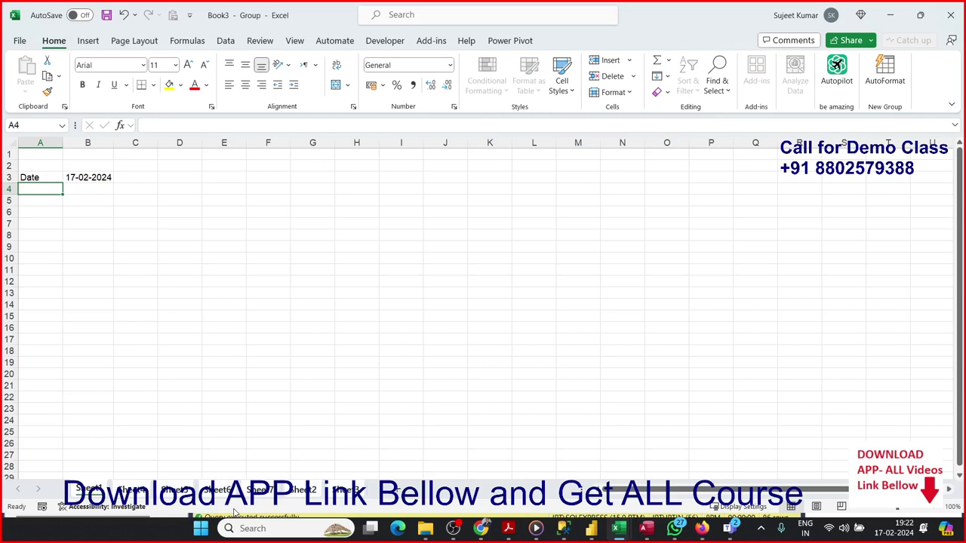
- Enter 'Time' in A6 and the current time 19:22 in B6, then ungroup via Sheet4
left_click(43, 216)
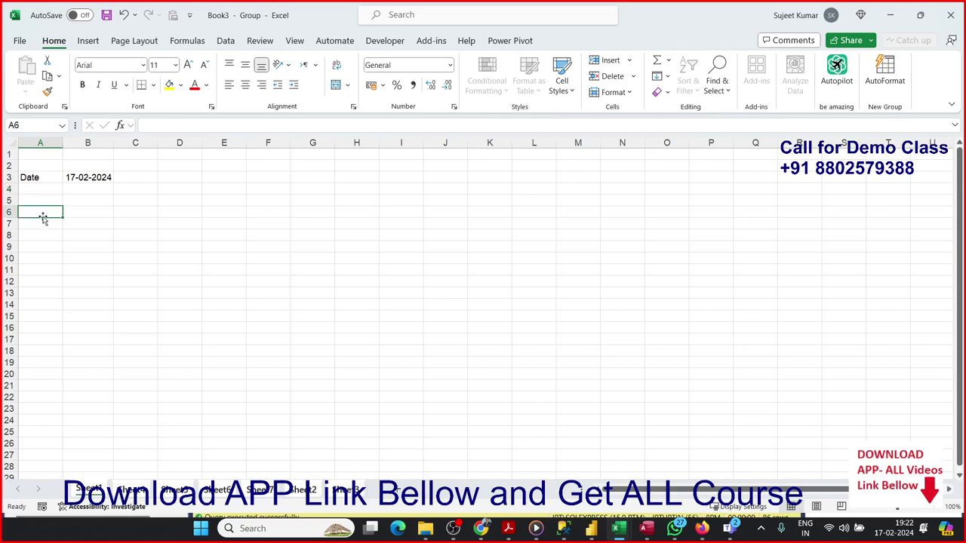
type("Time")
key("Tab")
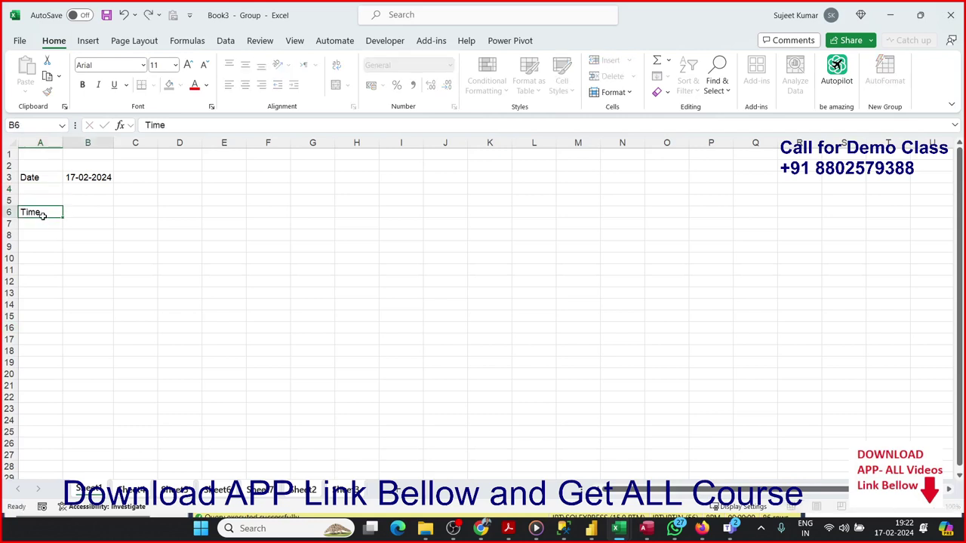
key("ctrl+shift+semicolon")
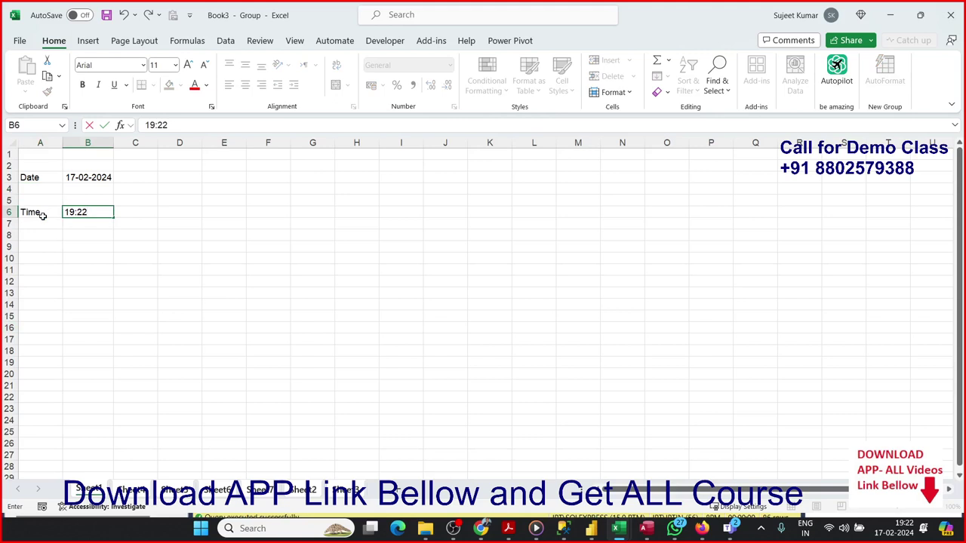
left_click(43, 216)
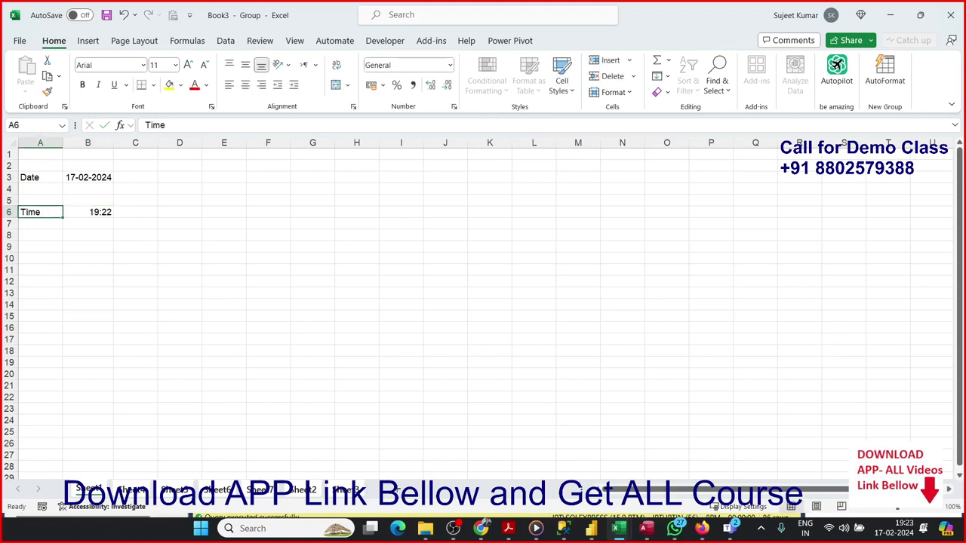
key("alt+Tab")
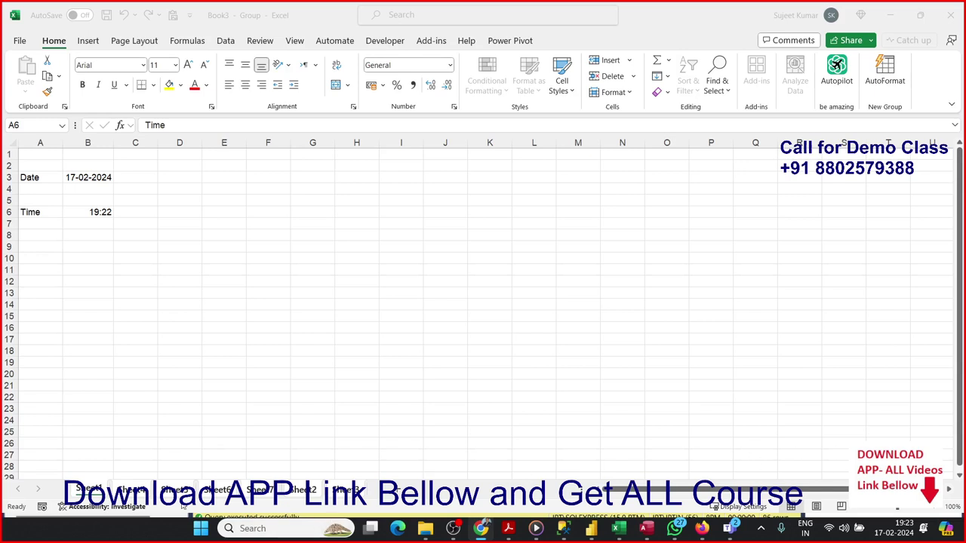
left_click(134, 490)
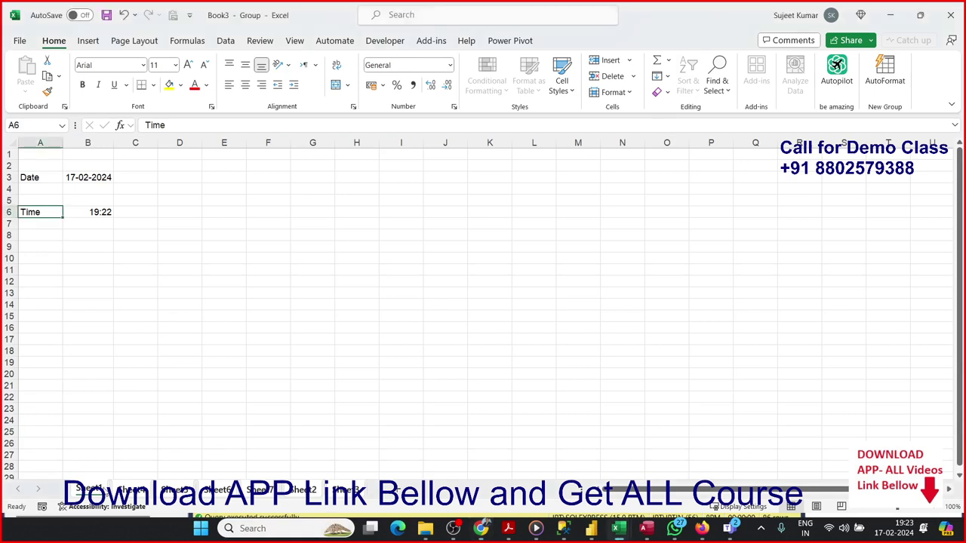
- Check Sheet5's entries, then go back to Sheet1 and group Sheet5 with it
left_click(168, 492)
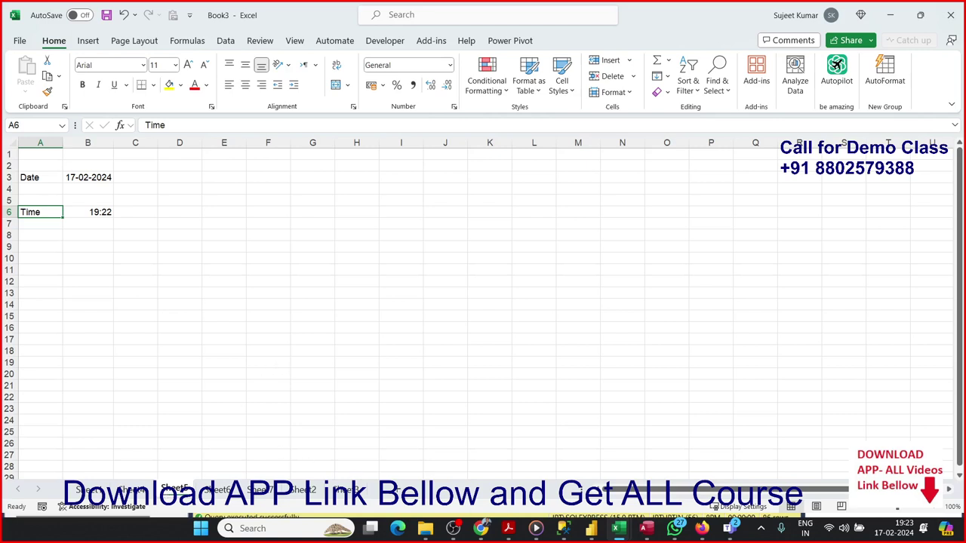
key("alt+Tab")
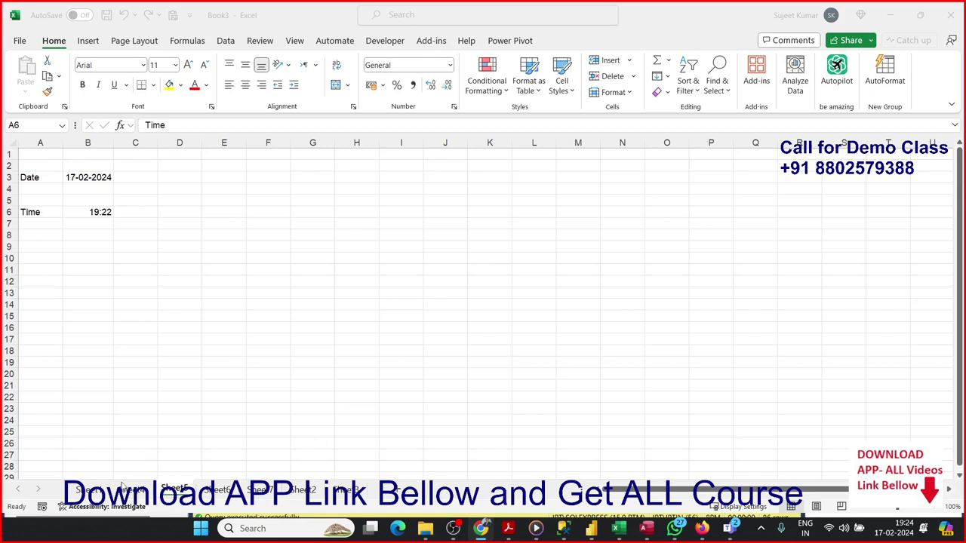
left_click(124, 487)
left_click(89, 489)
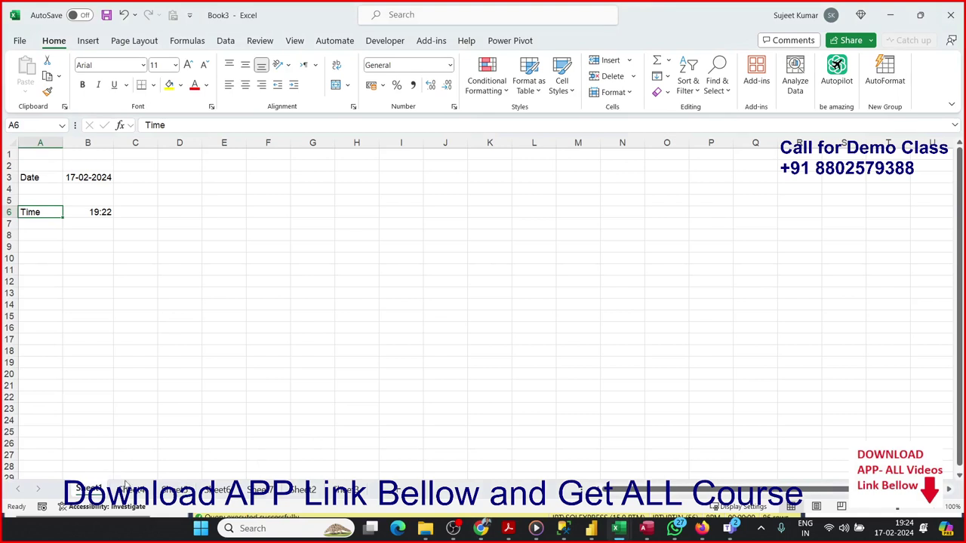
left_click(174, 489, "ctrl")
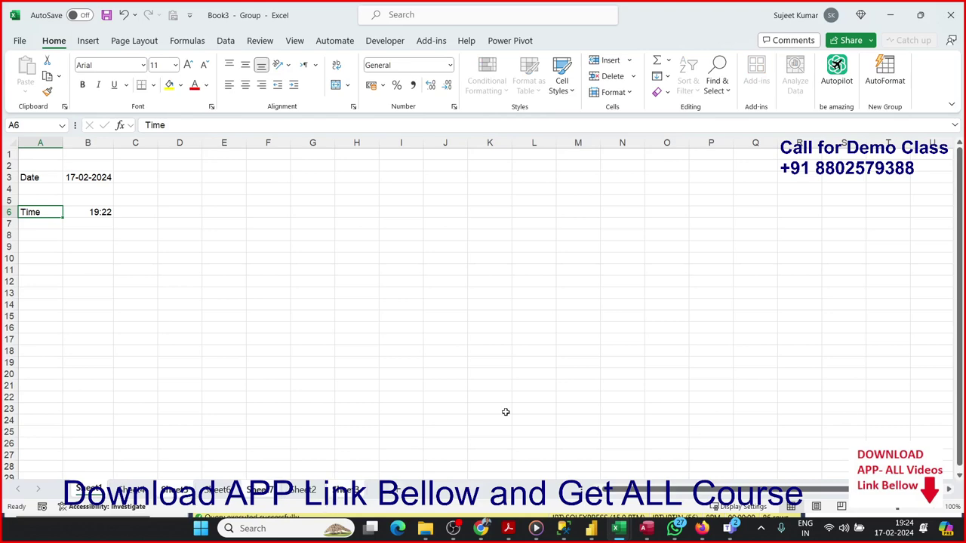
- Type 'Delhi' into A9 on the grouped sheets
left_click(47, 247)
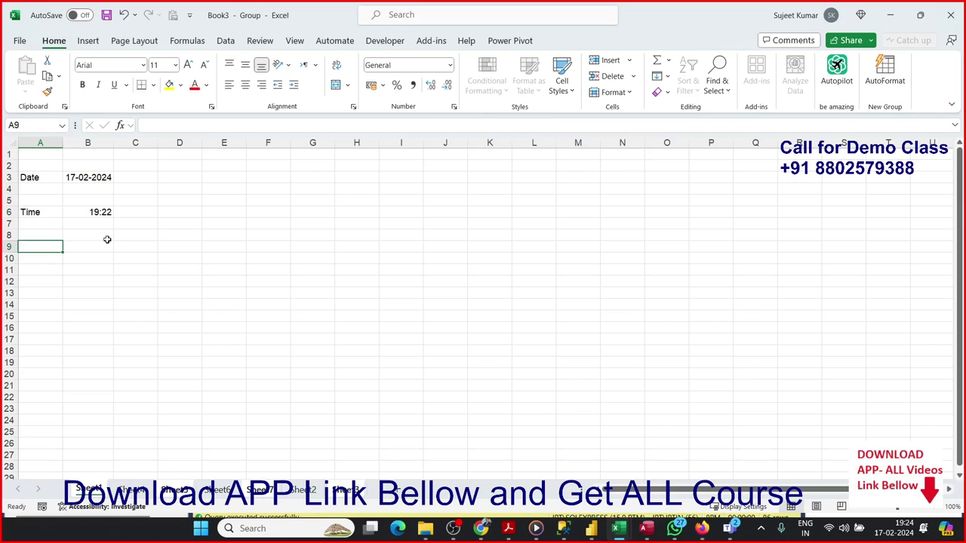
type("Del")
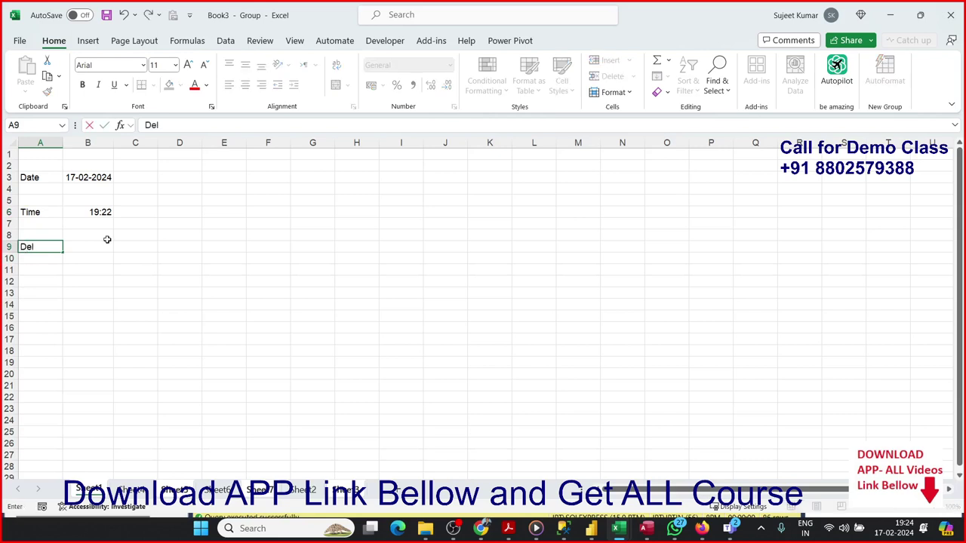
type("hi")
key("Return")
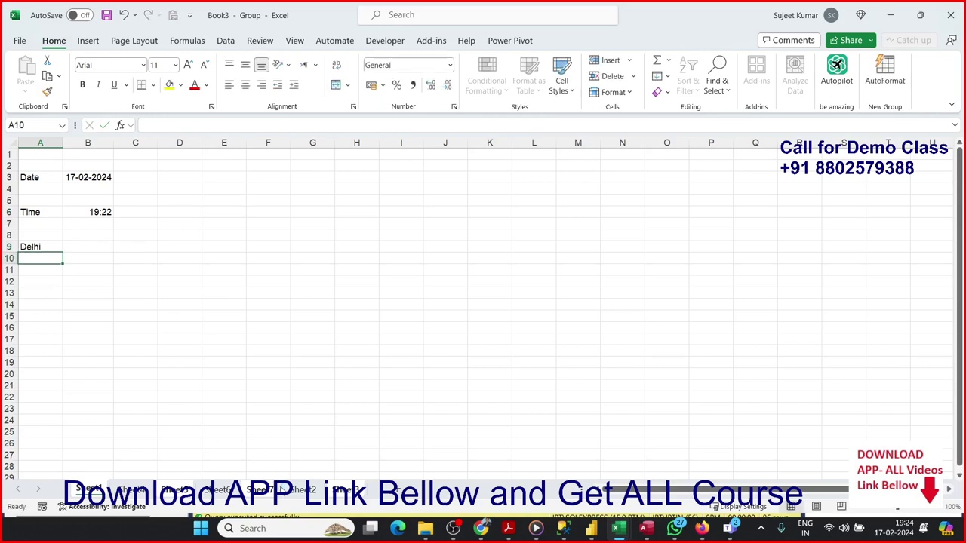
- Ungroup the sheets and step through them to Sheet3 to confirm Delhi appears
left_click(130, 490)
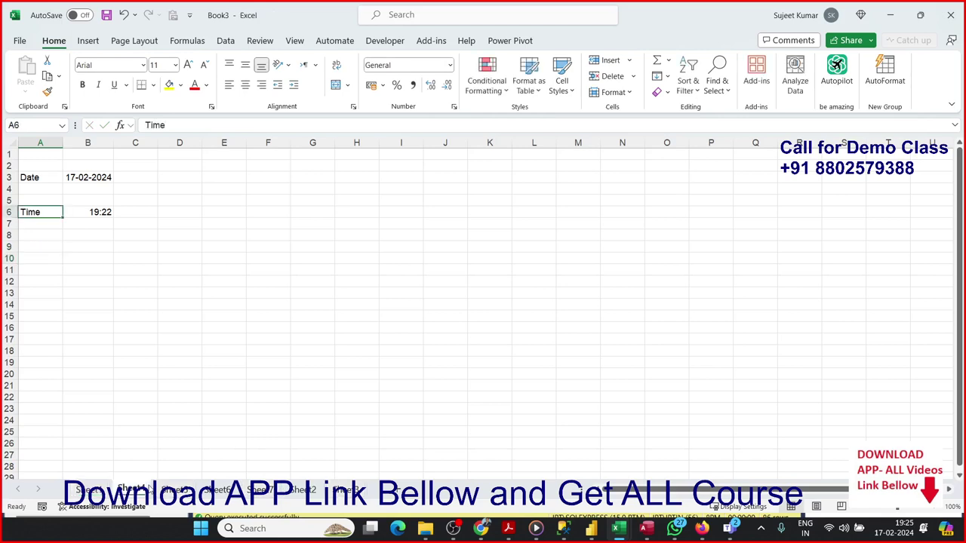
left_click(175, 490)
left_click(217, 490)
left_click(261, 490)
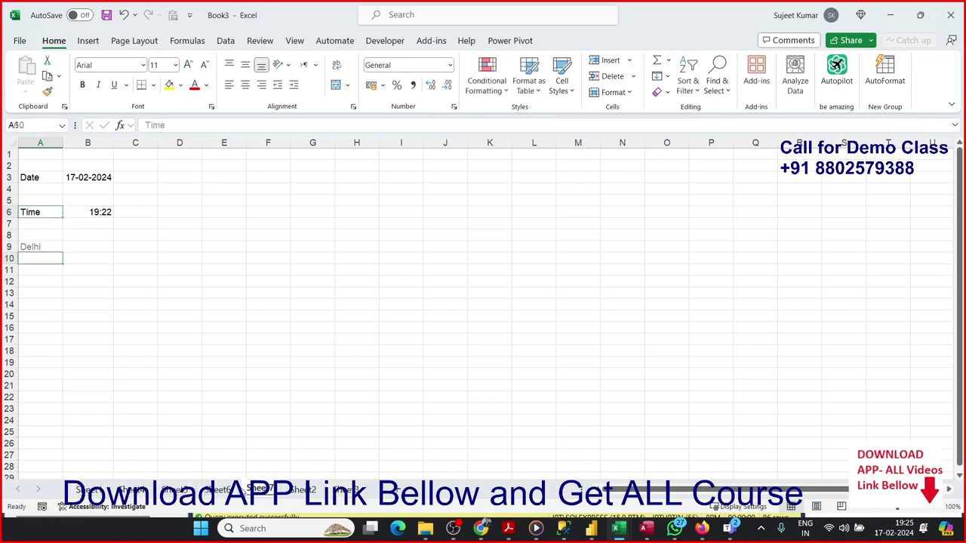
left_click(343, 490)
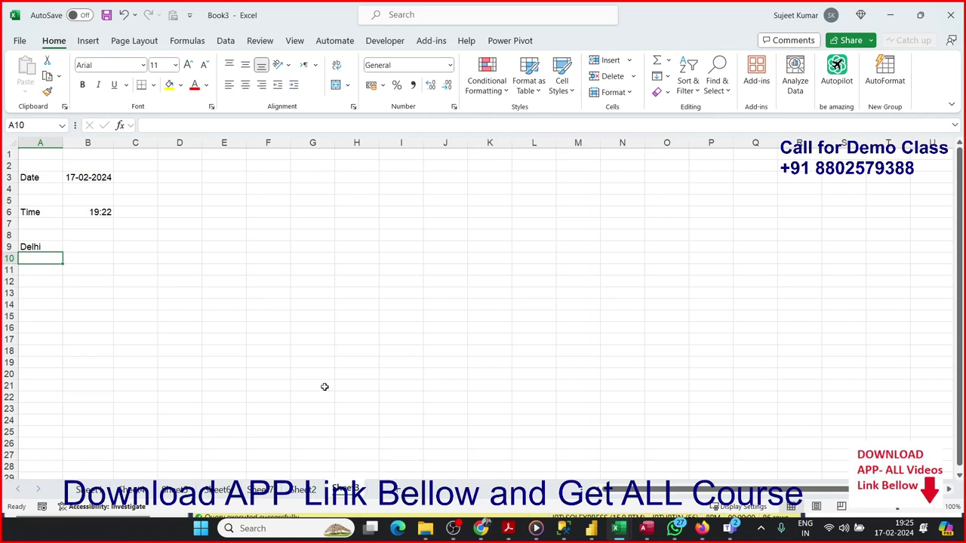
- Practise selecting a block down column I plus scattered cells, clear it, and minimise Book3
left_click(397, 155)
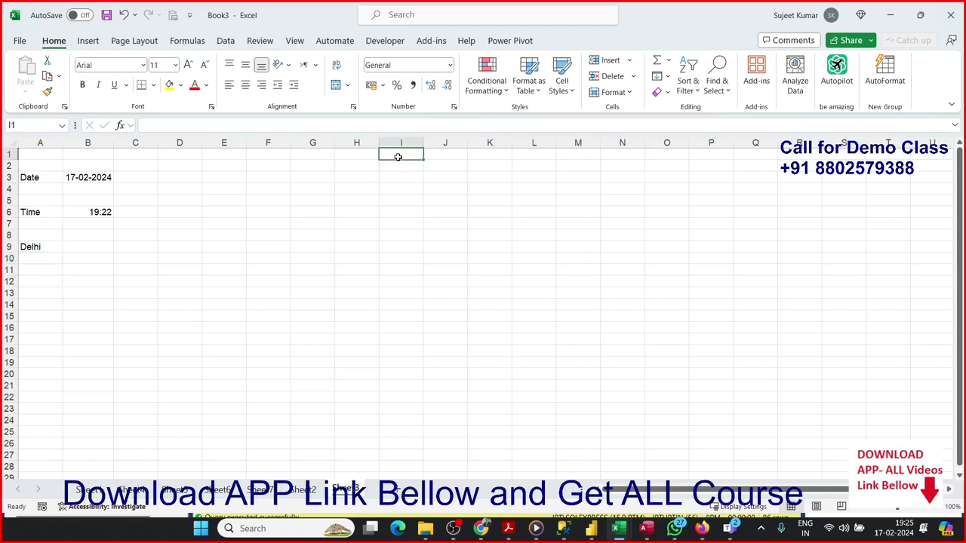
left_click_drag(394, 235, 409, 411)
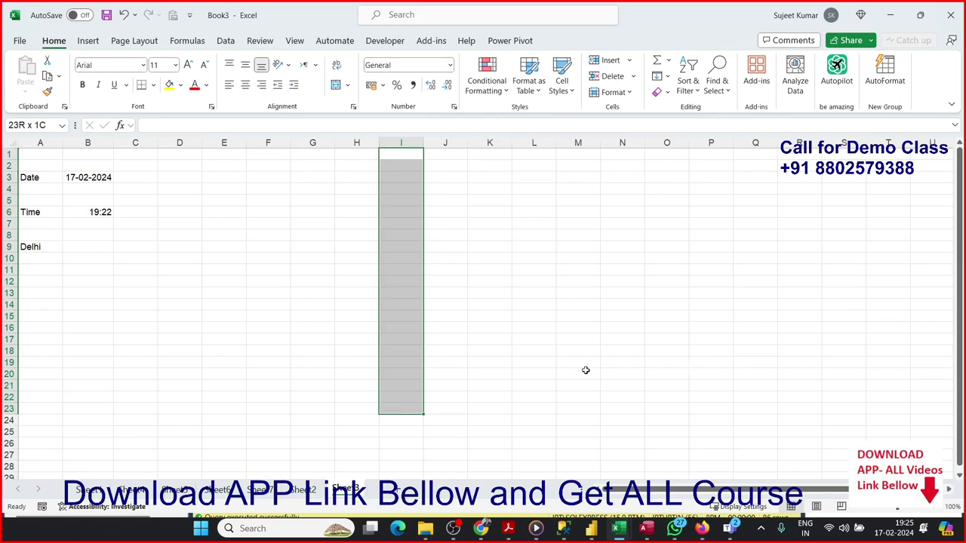
left_click(398, 182, "ctrl")
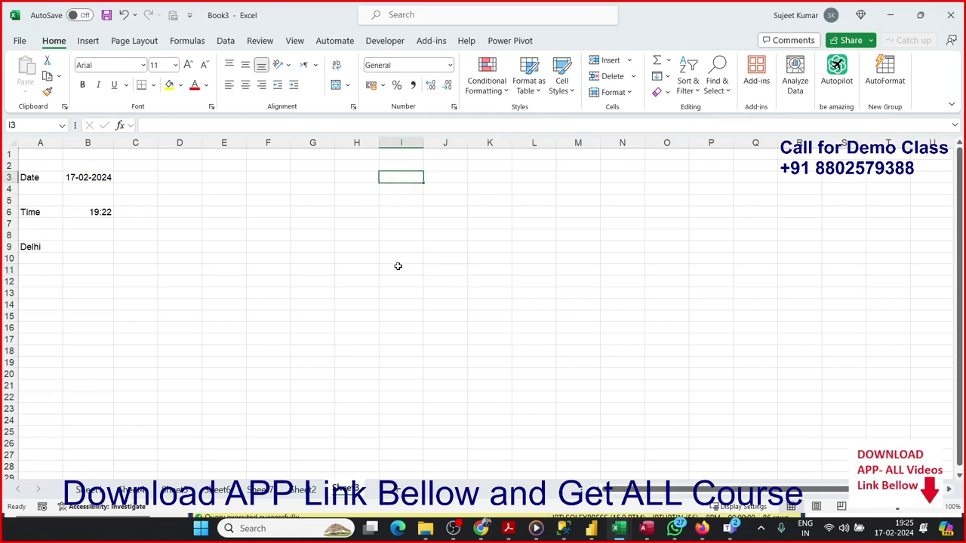
left_click(397, 270, "ctrl")
left_click_drag(398, 350, 398, 363)
left_click(356, 443, "ctrl")
left_click(261, 366, "ctrl")
left_click(234, 246, "ctrl")
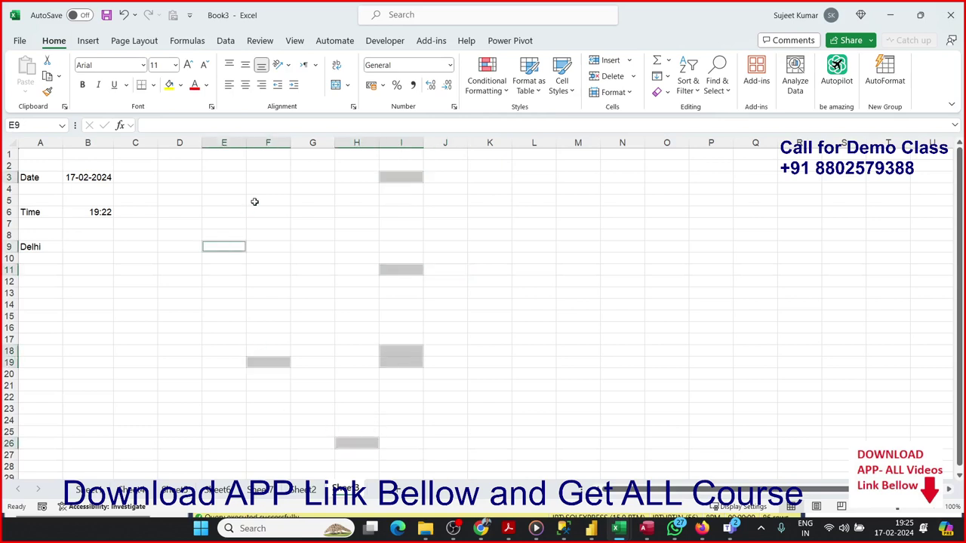
left_click(254, 200, "ctrl")
left_click(312, 212, "ctrl")
left_click(312, 246, "ctrl")
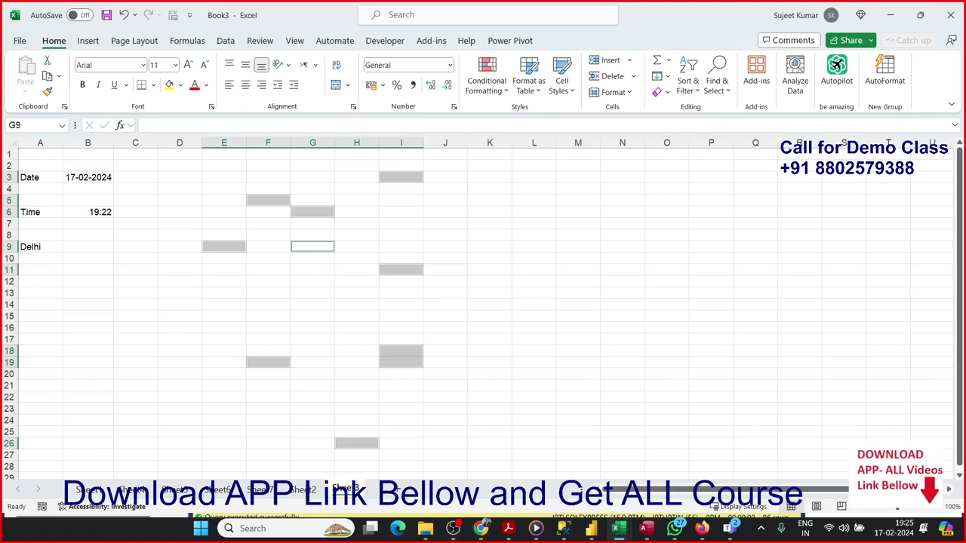
left_click(535, 328)
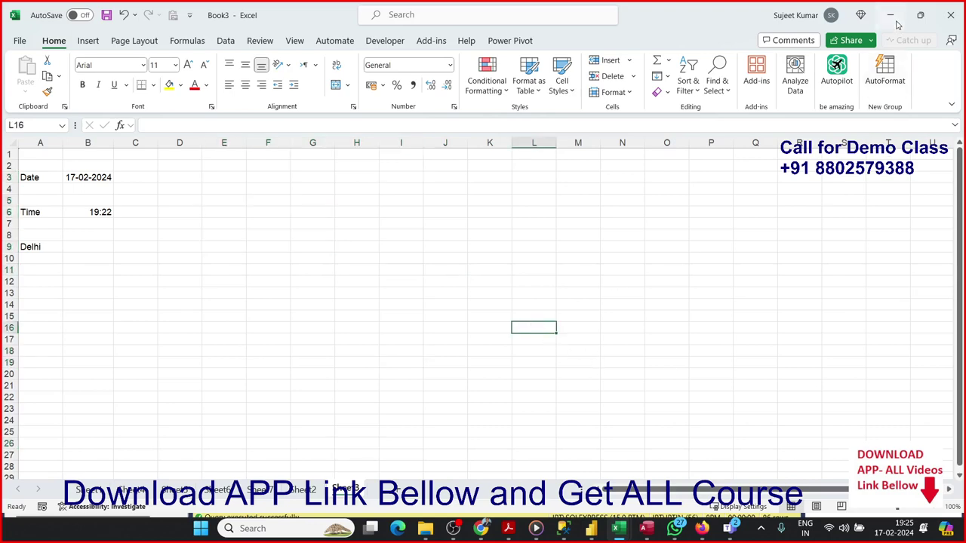
left_click(893, 16)
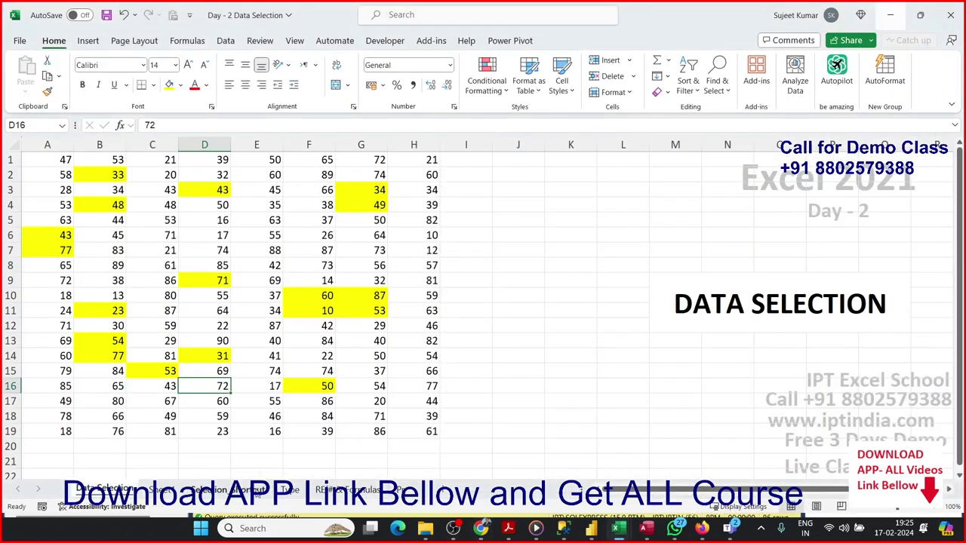
- Clear all contents from the Type sheet
left_click(228, 489)
left_click(293, 489)
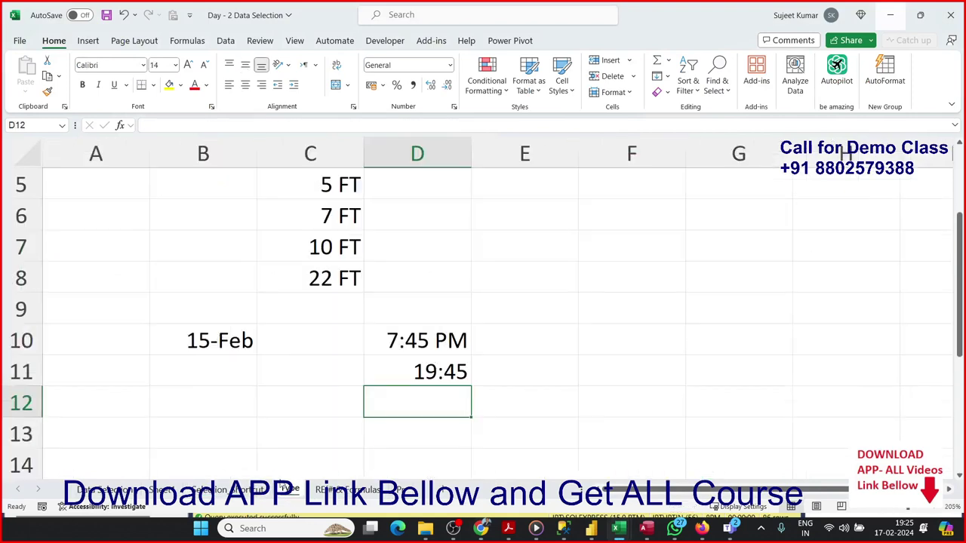
left_click(23, 151)
key("Delete")
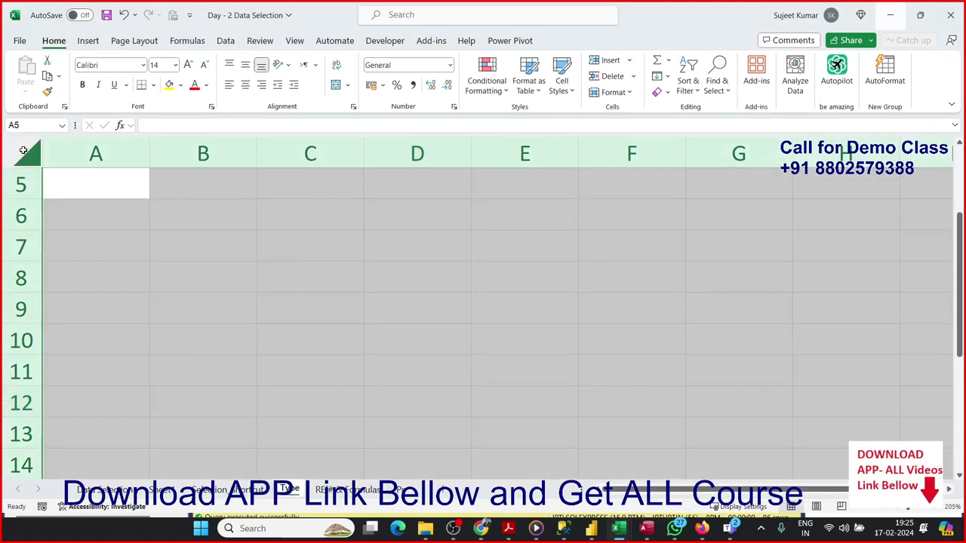
key("Up")
key("Up")
key("Up")
key("Up")
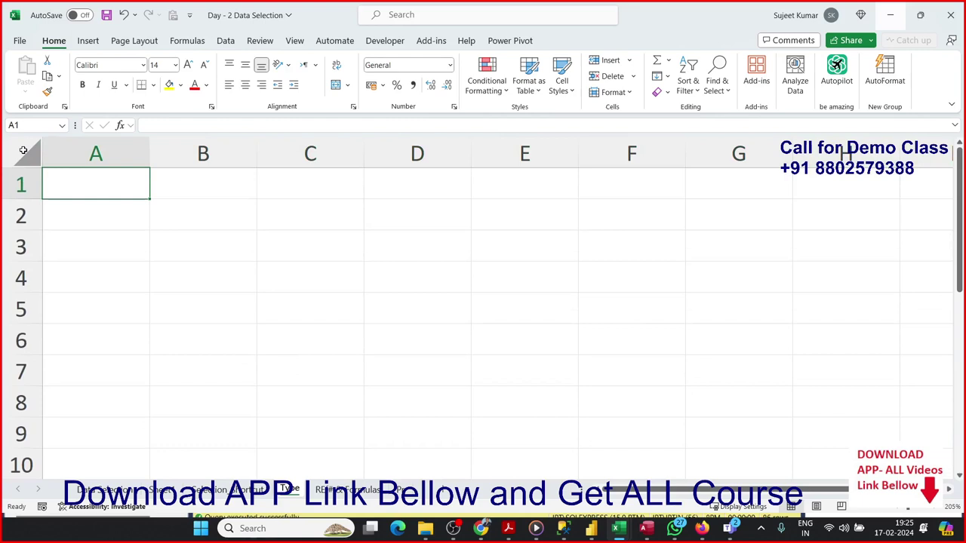
- Enter 500 in A1 and a person's name in B1, then inspect both cells
type("500")
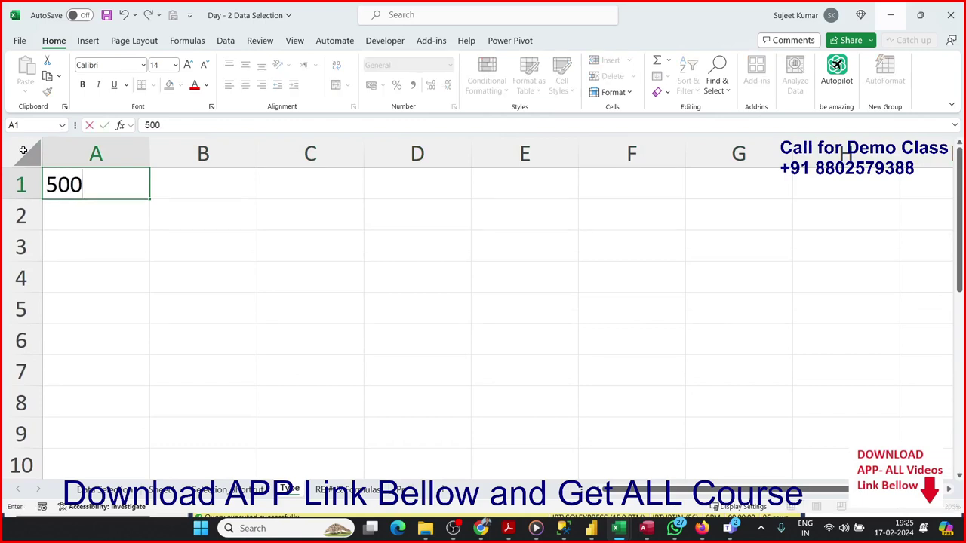
key("Return")
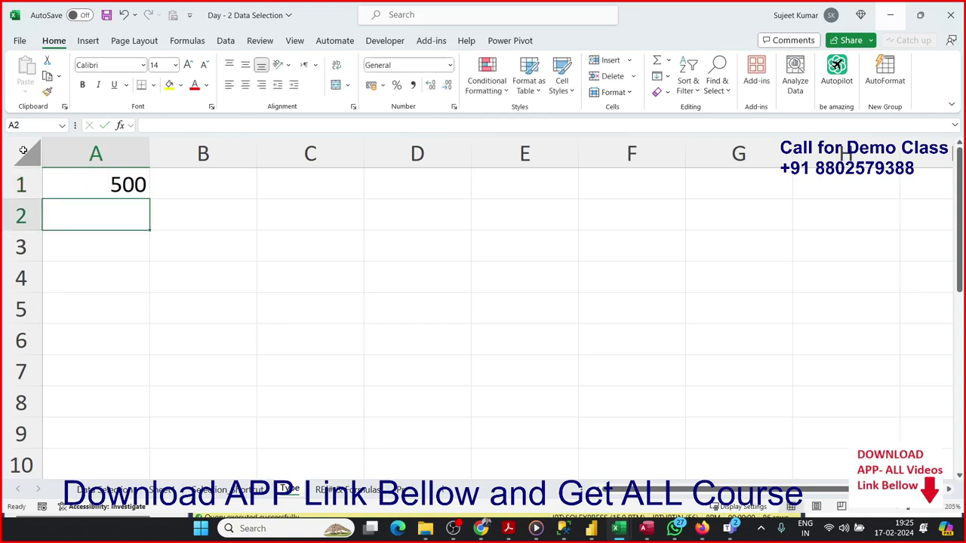
key("Right")
key("Up")
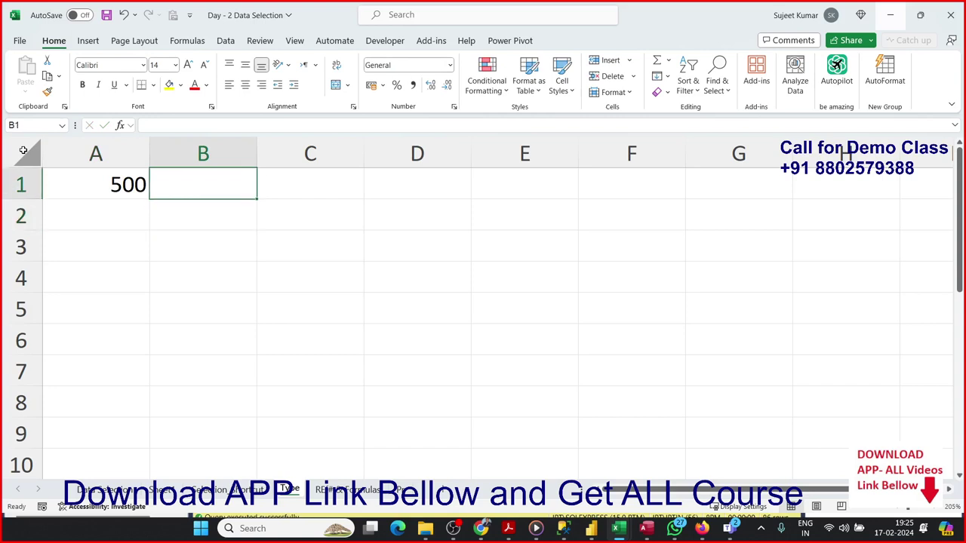
type("Puja")
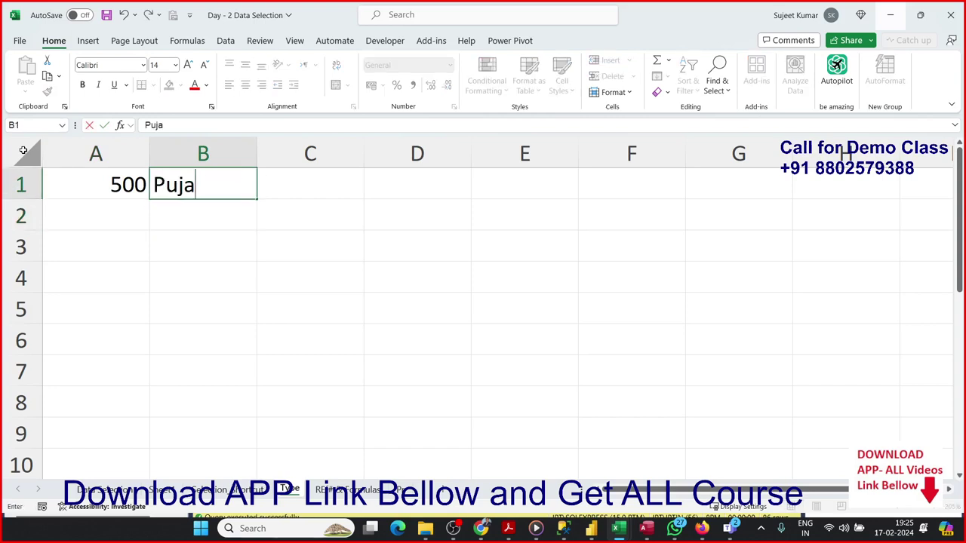
key("Return")
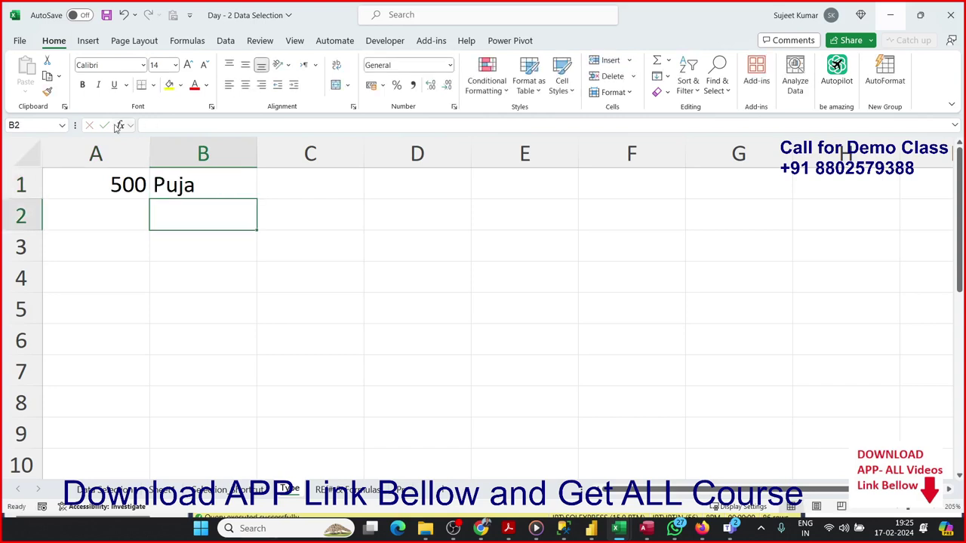
key("Up")
key("shift+Left")
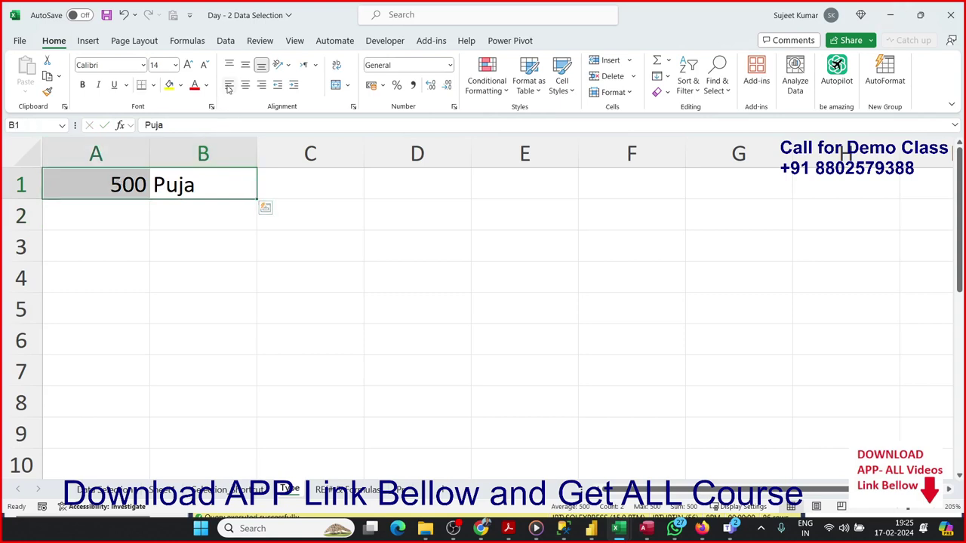
left_click(197, 181)
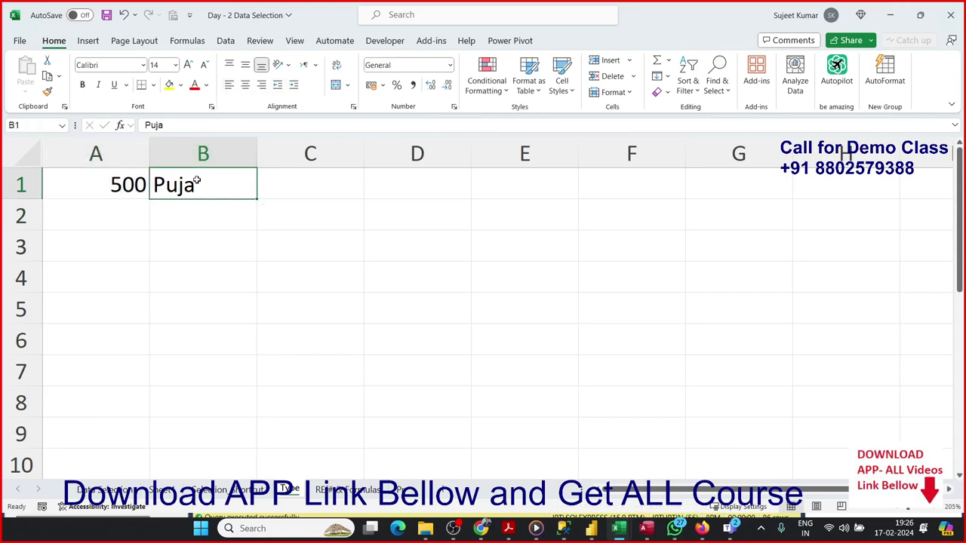
left_click(98, 192)
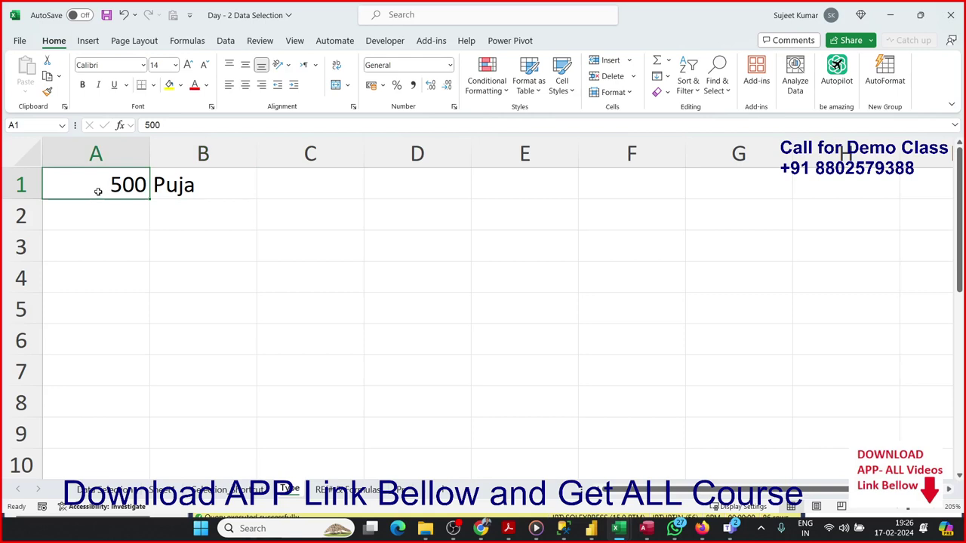
left_click(182, 179)
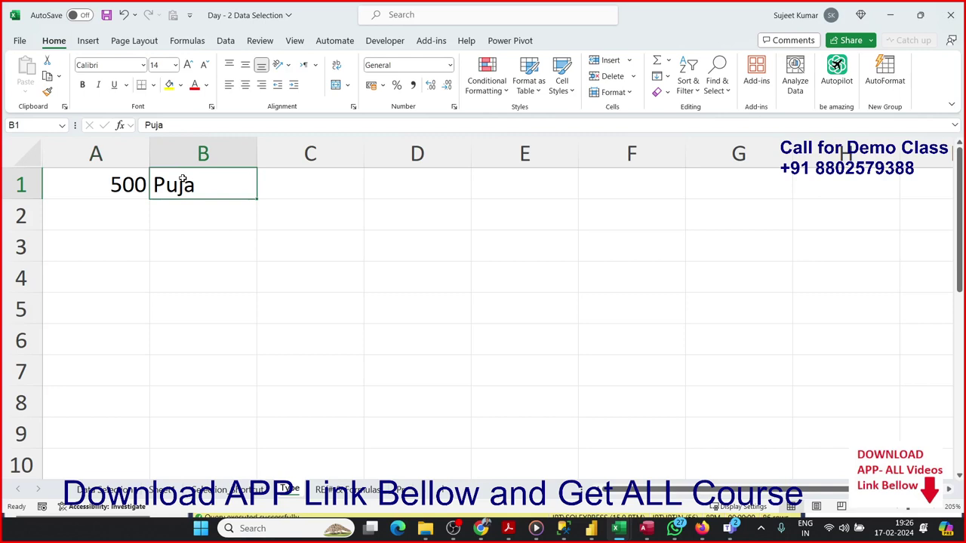
- Put 500 in B3, formula =B3+20 (520) in C3, and the text 525s in B5
left_click(172, 240)
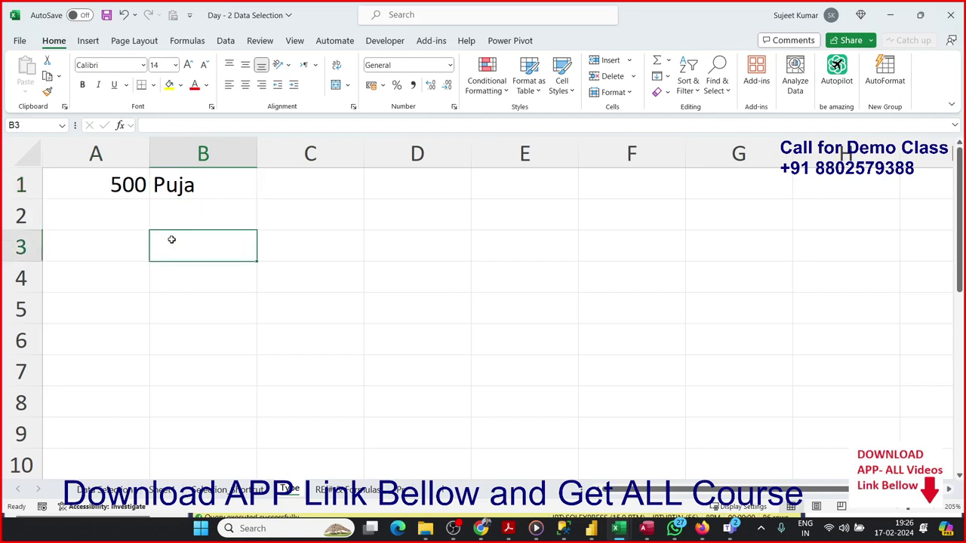
type("500")
left_click(301, 246)
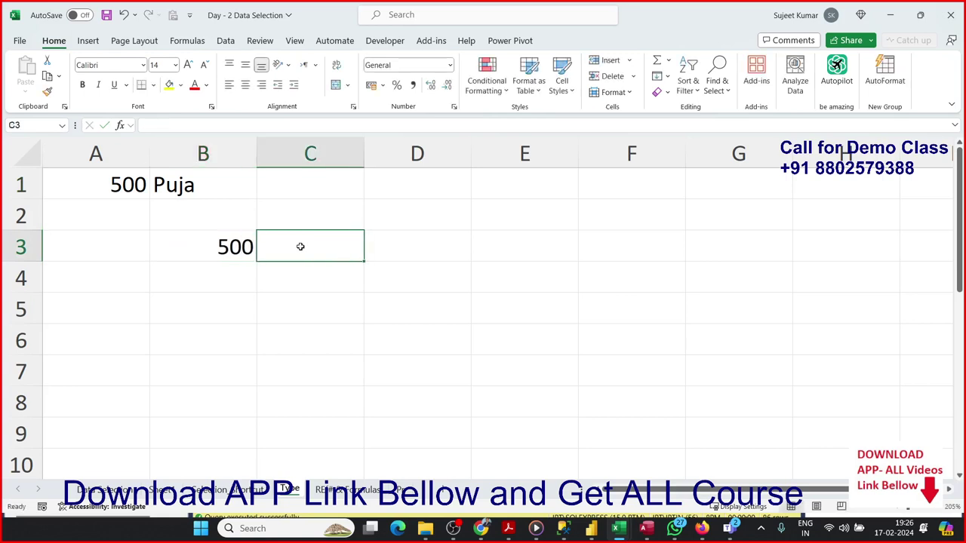
type("=")
left_click(220, 251)
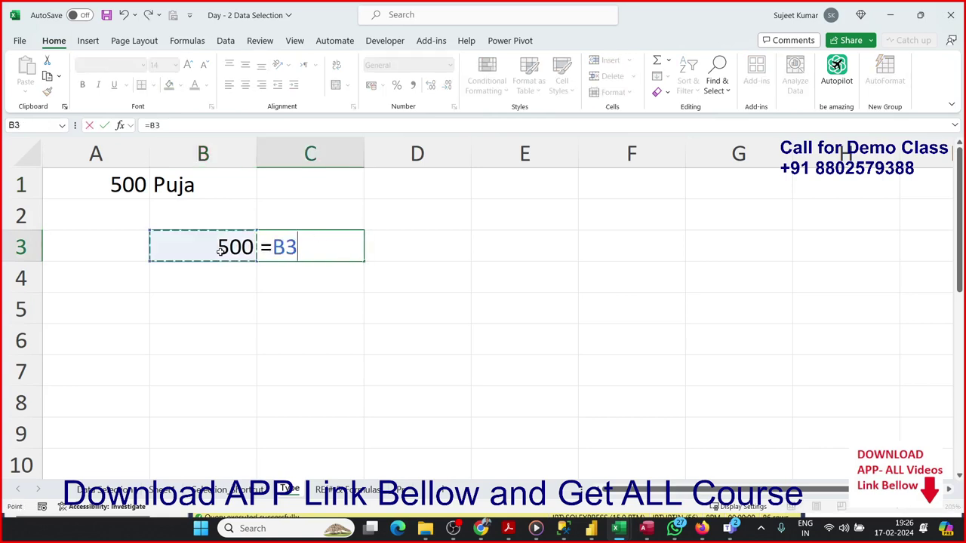
type("+20")
key("Return")
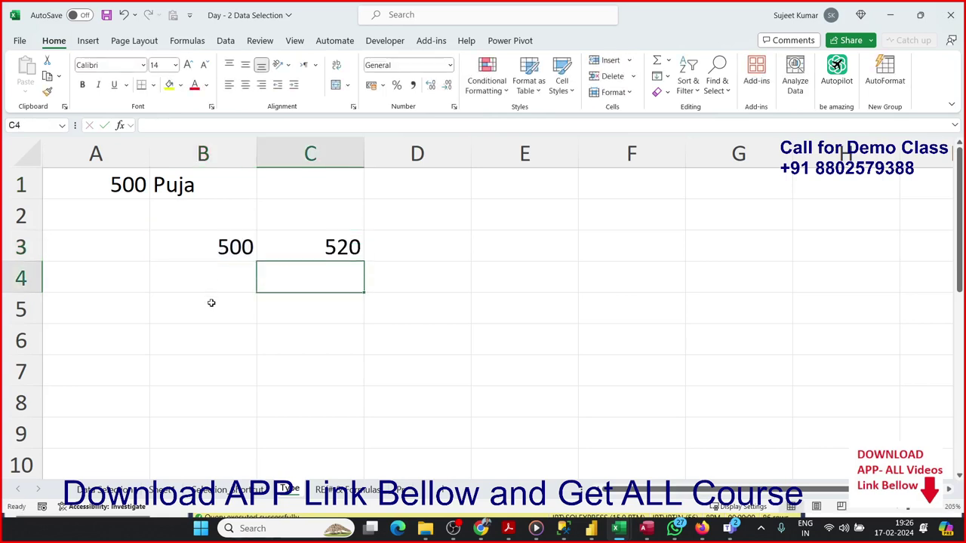
left_click(212, 302)
type("525")
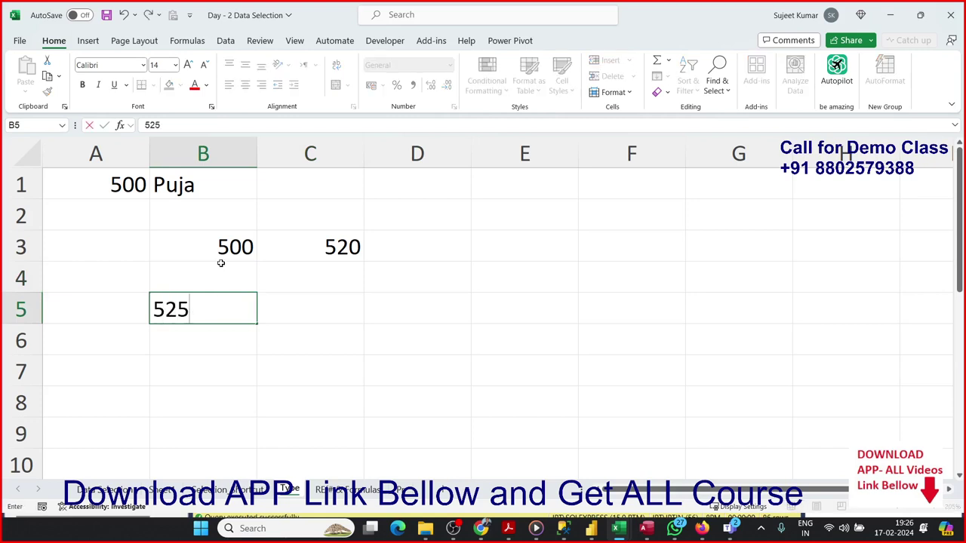
type("s")
key("Return")
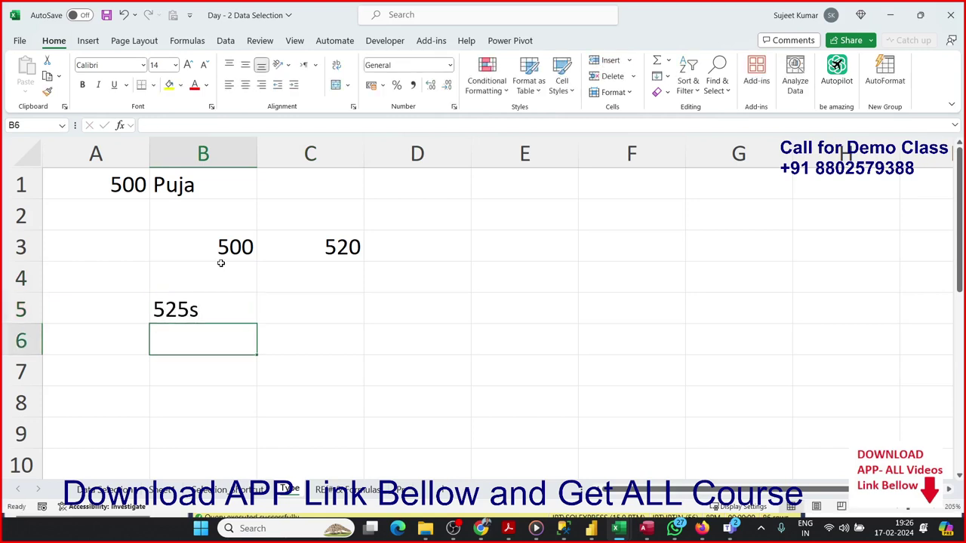
- Enter =B5+20 in C5, producing #VALUE! because B5 holds the text 525s
key("Up")
key("Right")
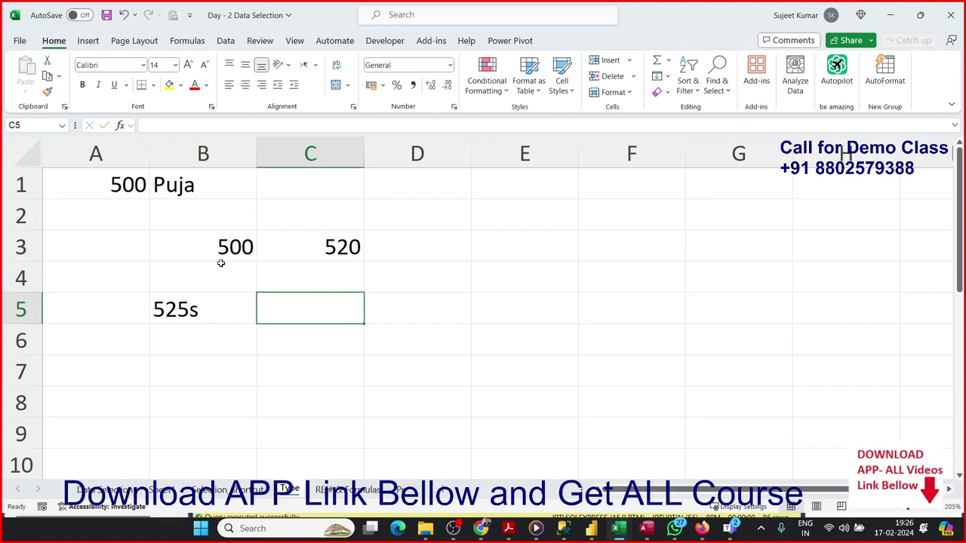
key("Left")
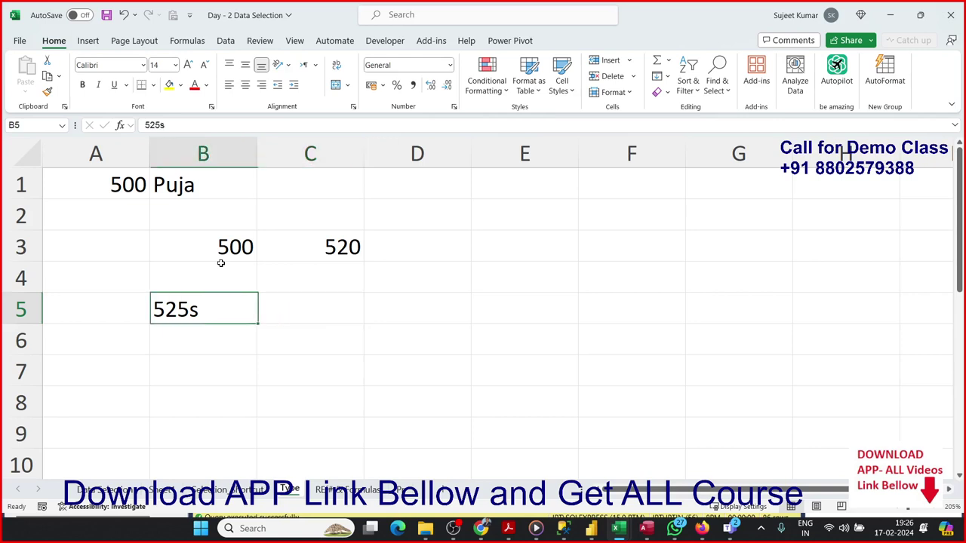
key("Right")
type("=")
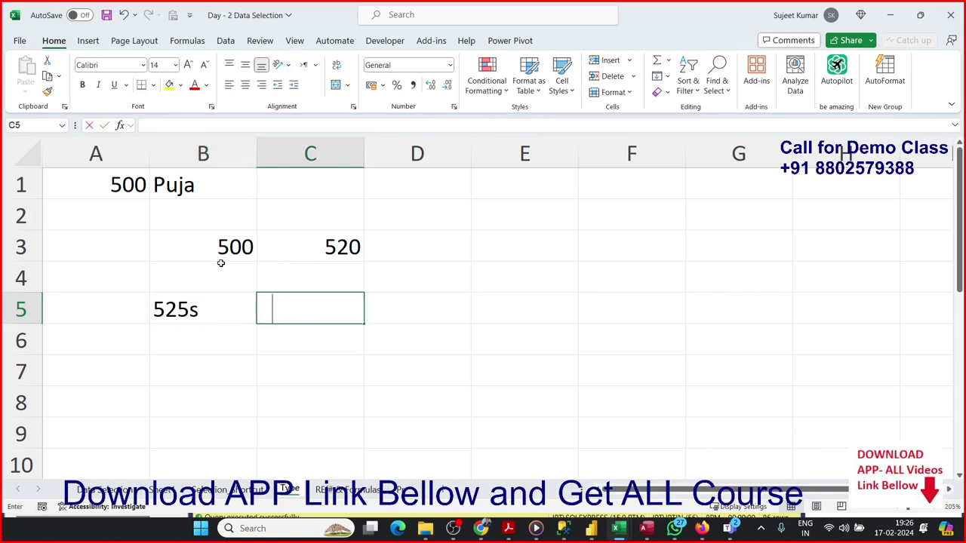
key("Left")
type("+20")
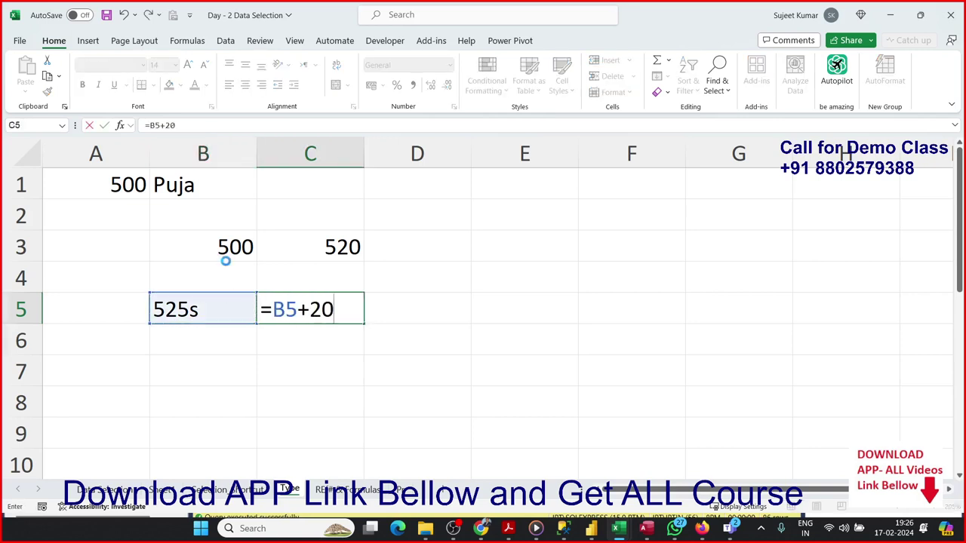
key("Return")
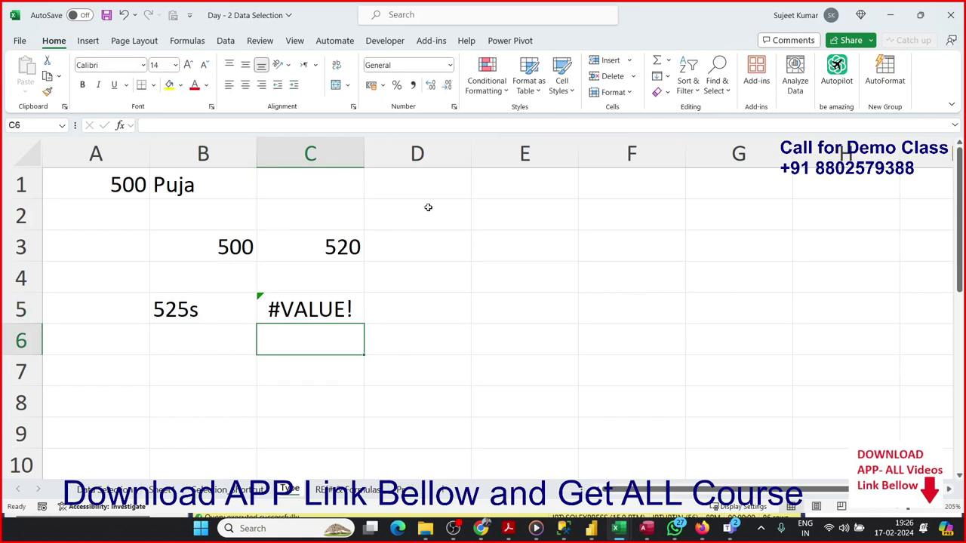
- Type 85 ft, 65 ft, 25 ft, 65 ft, 74 ft and 32 down E1:E6
left_click(502, 175)
double_click(503, 176)
type("85")
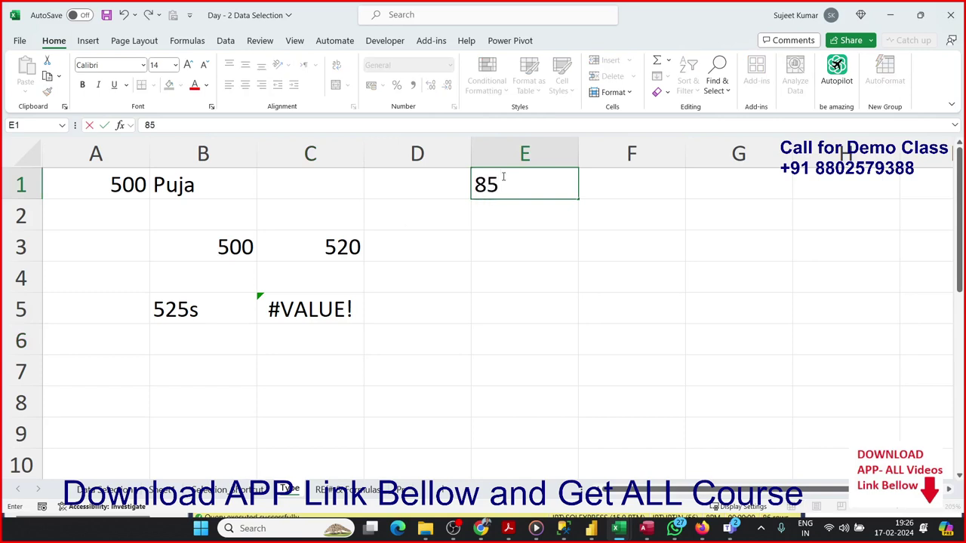
type(" ft")
key("Return")
type("65 ")
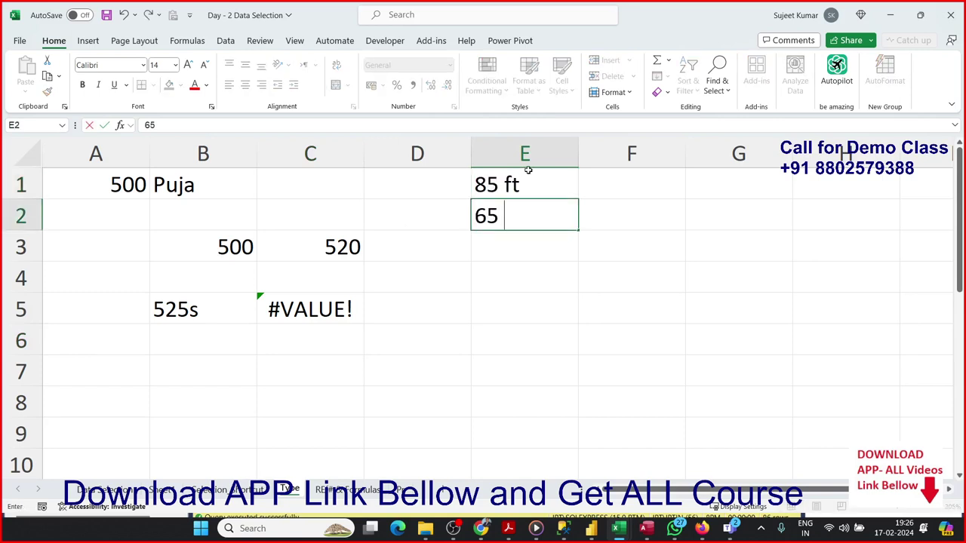
type("ft")
key("Return")
type("25 ")
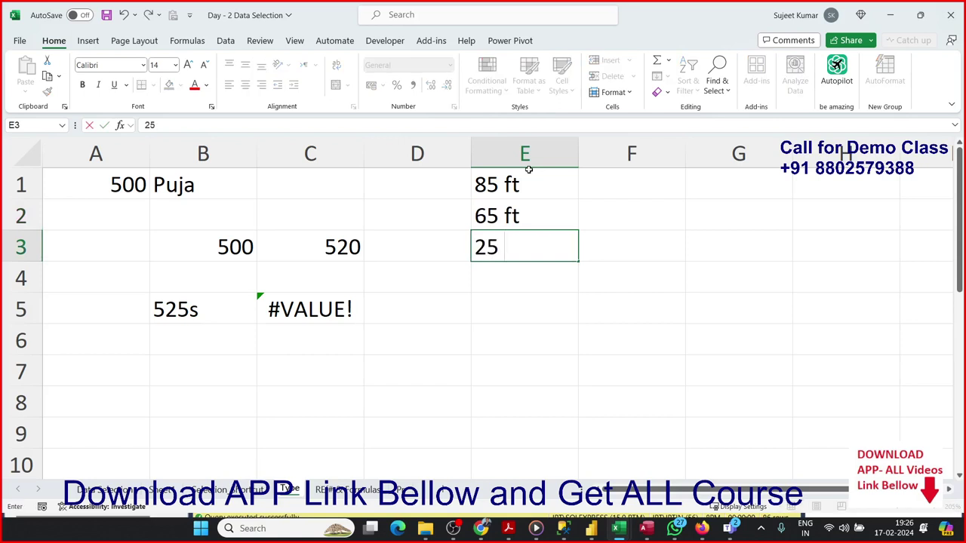
type("ft")
key("Return")
type("65 ")
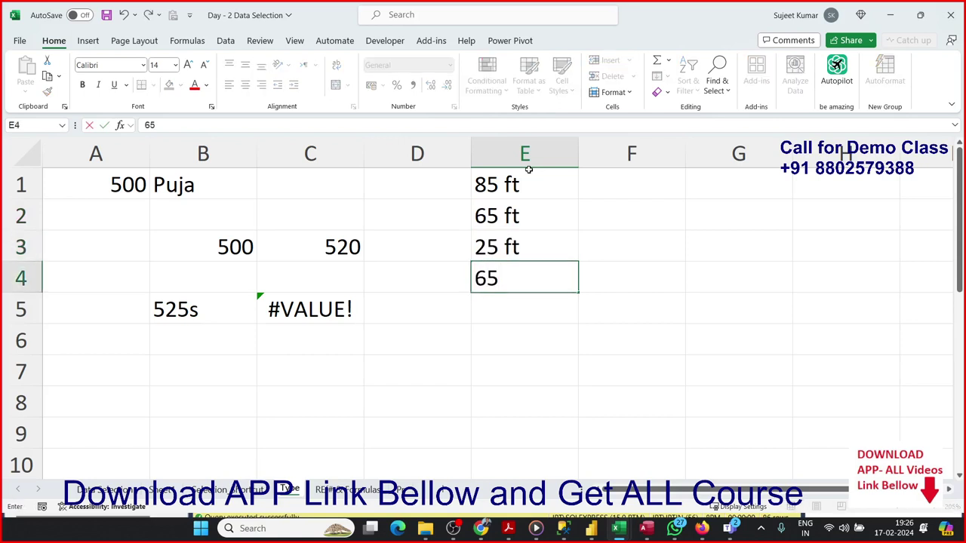
type("ft")
key("Return")
type("7")
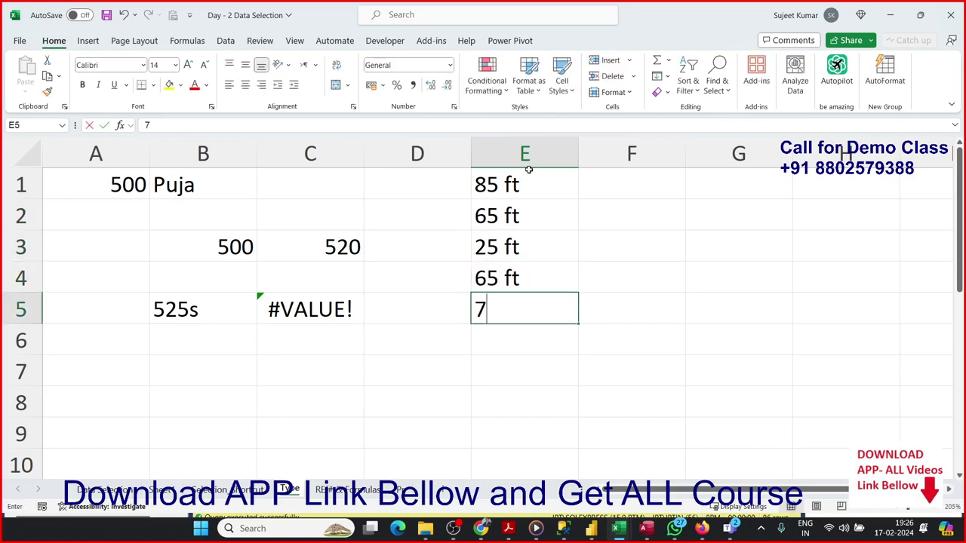
type("4 ft")
key("Return")
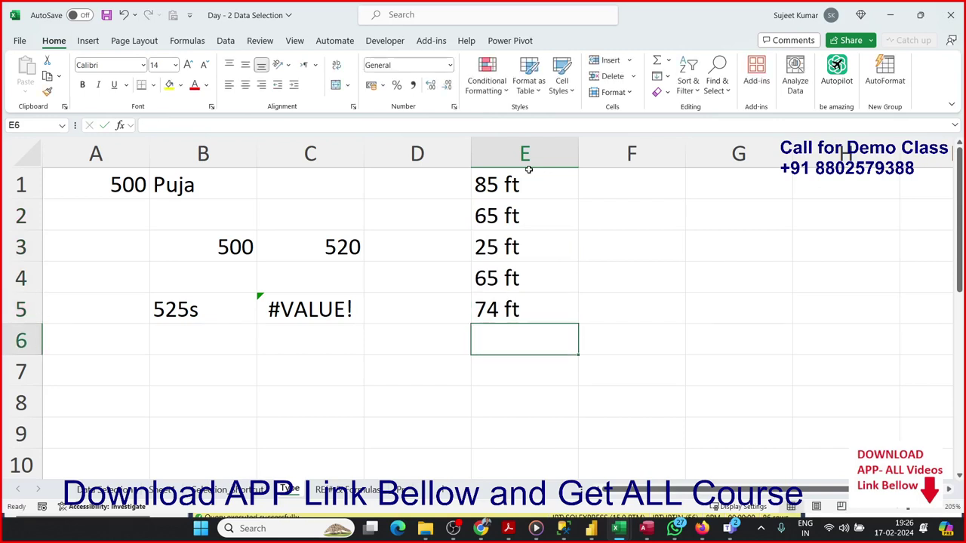
type("32")
key("Return")
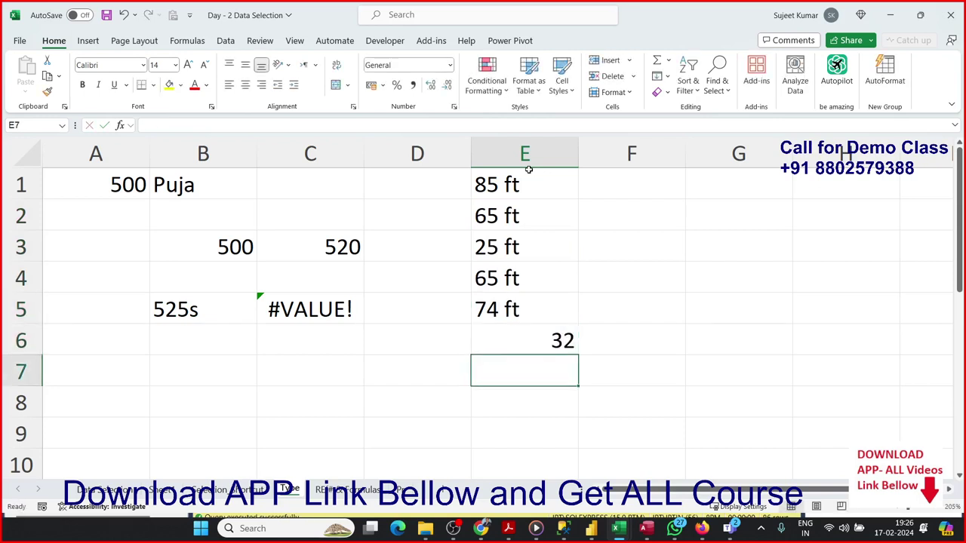
- Edit E6 so it reads '32 ft'
key("Up")
key("F2")
type(" f")
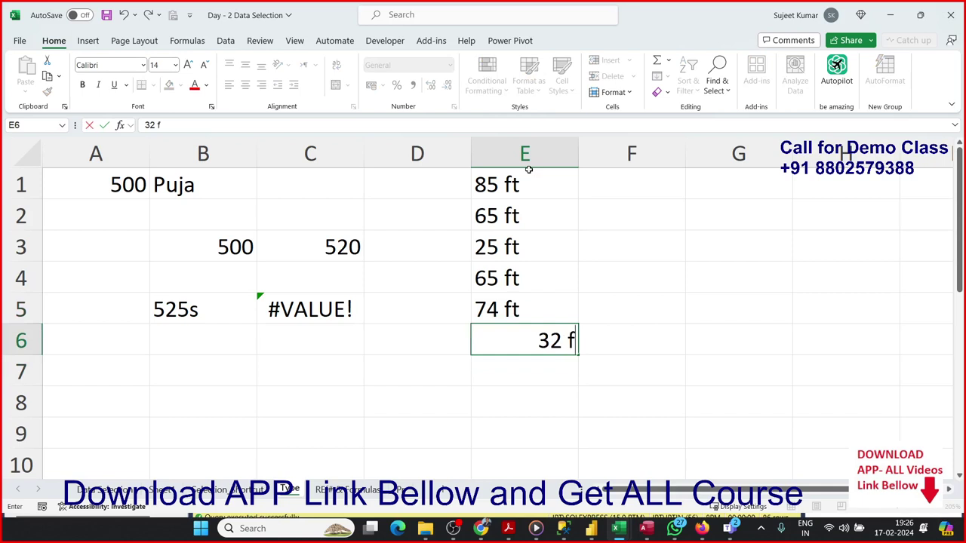
key("Return")
key("Up")
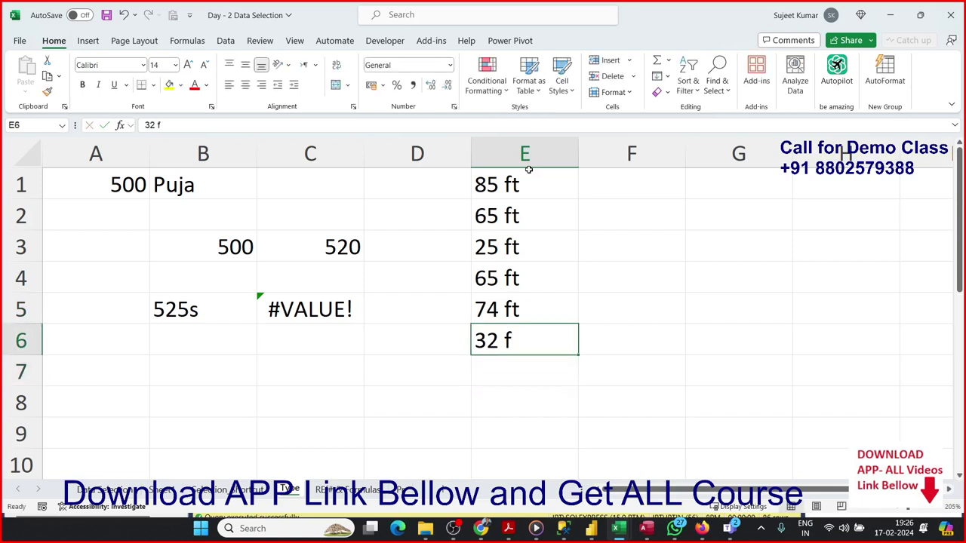
key("F2")
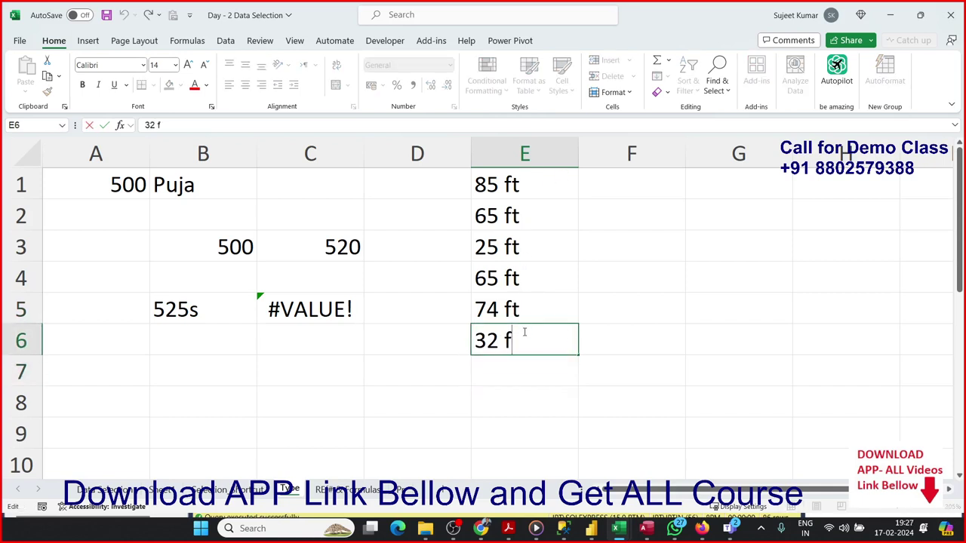
type("t")
key("Return")
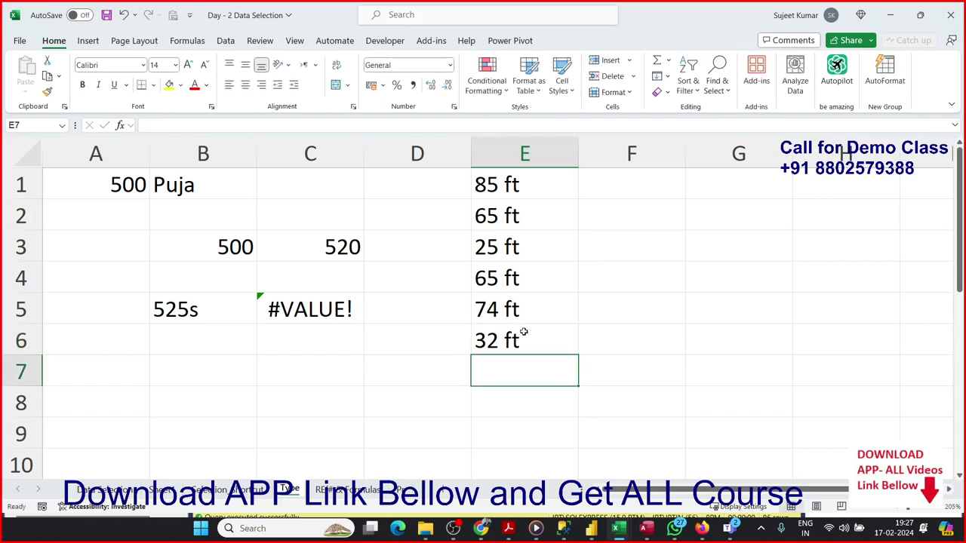
- Enter =SUM(E1:E6) in E7, which returns 0 since the entries are text
type("=sum")
key("Tab")
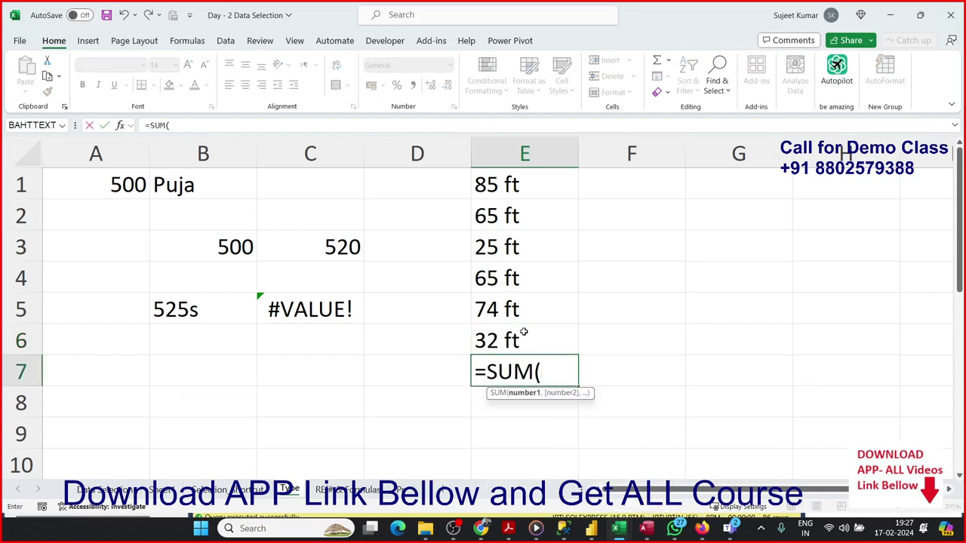
key("Up")
key("shift+Up")
key("shift+Up")
key("shift+Up")
key("shift+Up")
key("shift+Up")
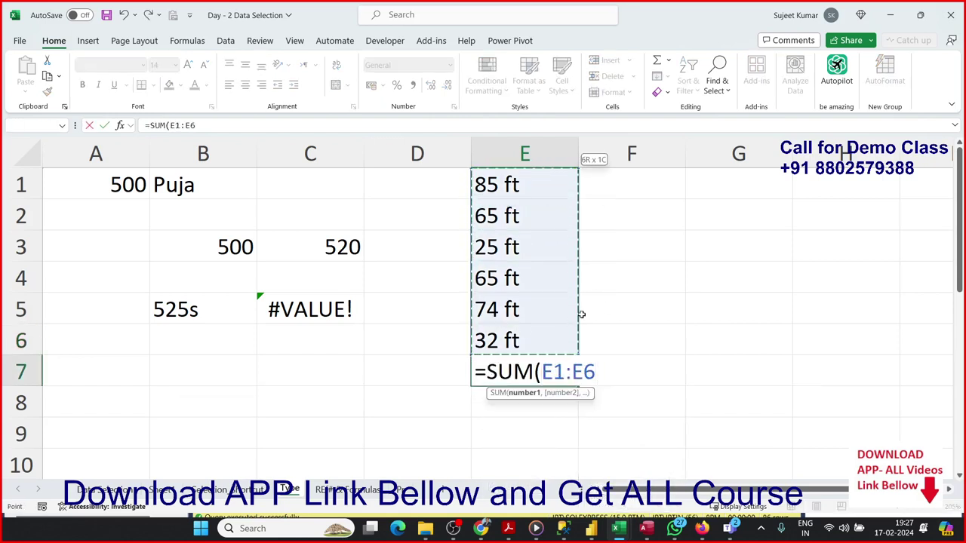
key("Return")
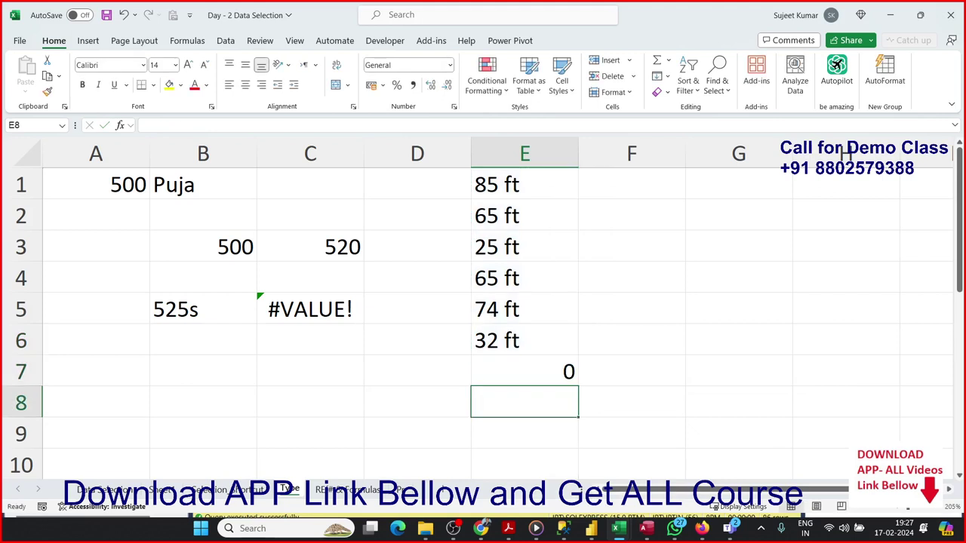
key("alt+Tab")
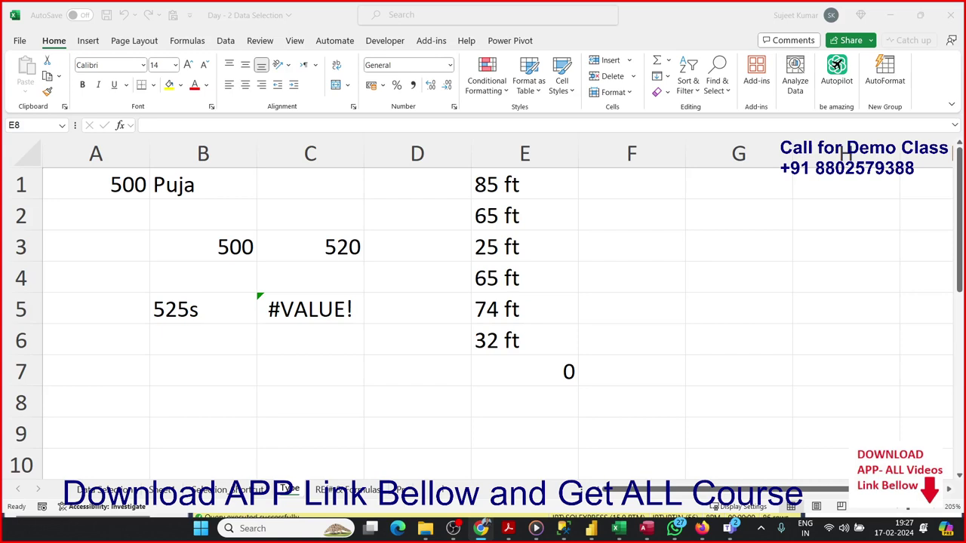
- Clear the zero total from cell E7
left_click(537, 362)
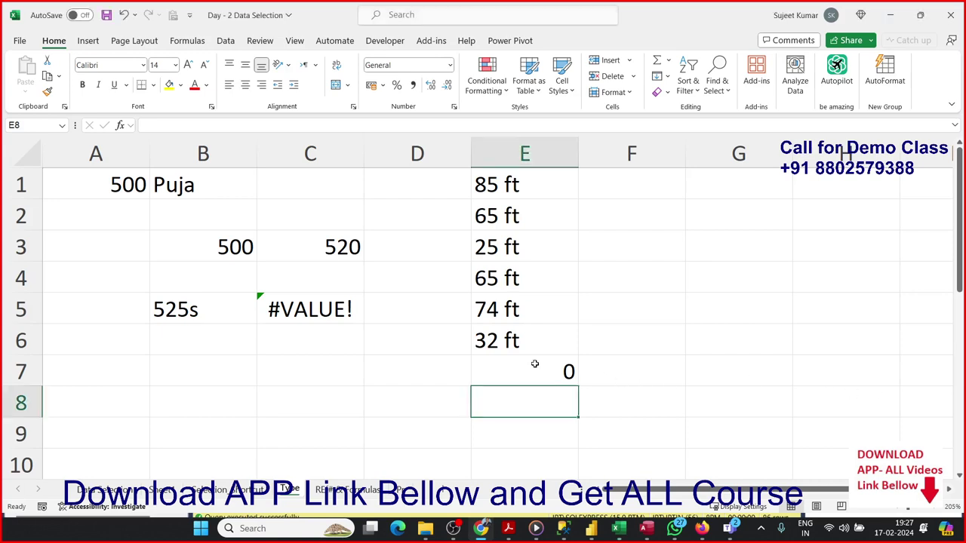
left_click(544, 359)
key("Delete")
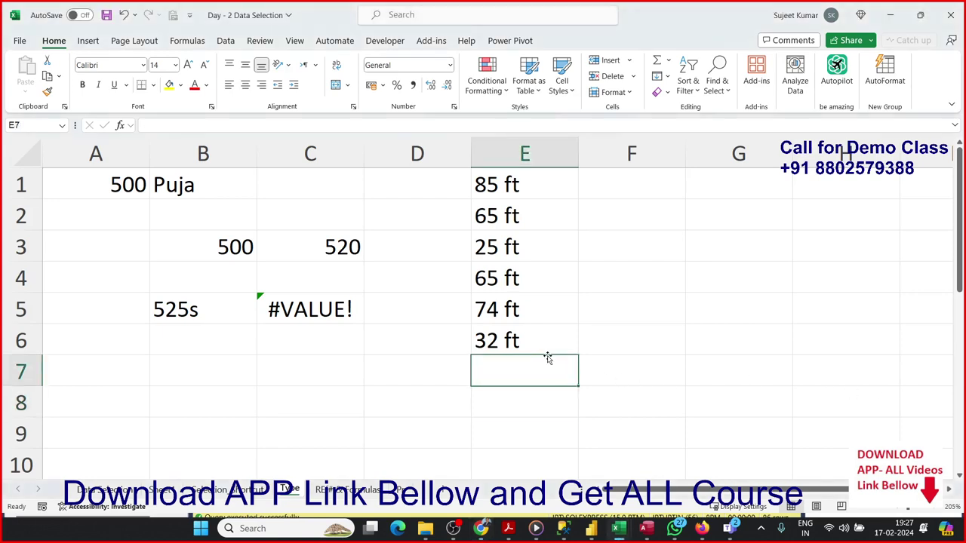
key("Up")
key("Up")
key("Up")
key("Up")
key("Right")
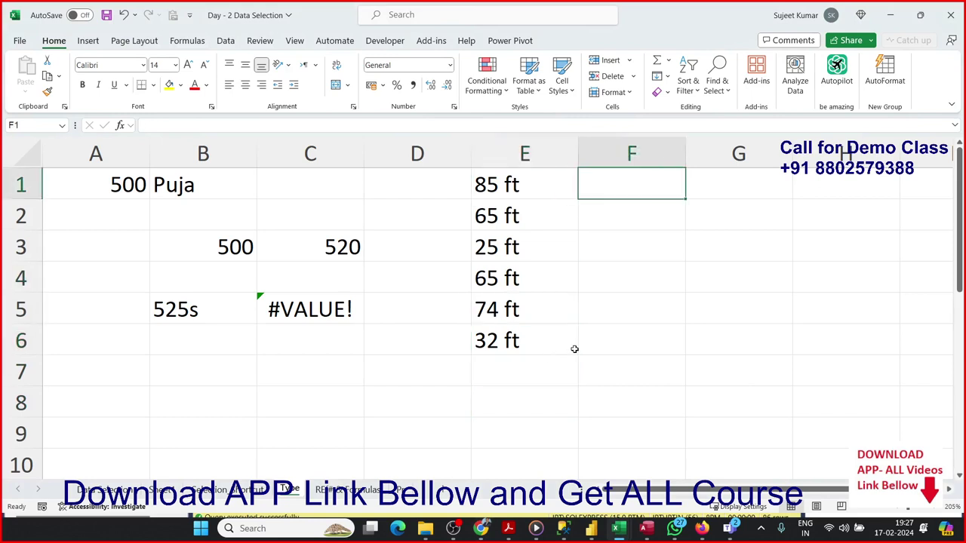
- Enter 85, 65, 25, 65, 74 and 32 down F1:F6
type("85")
key("Return")
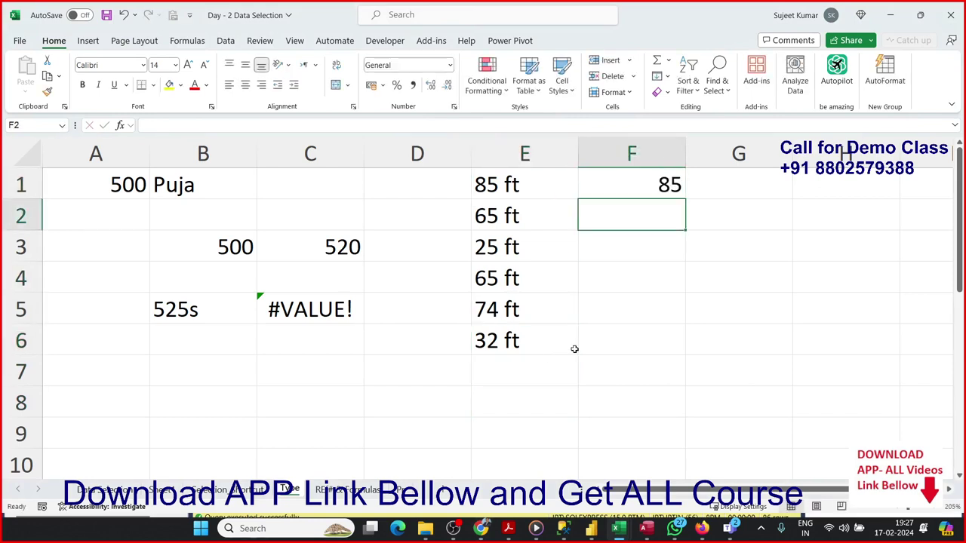
type("65")
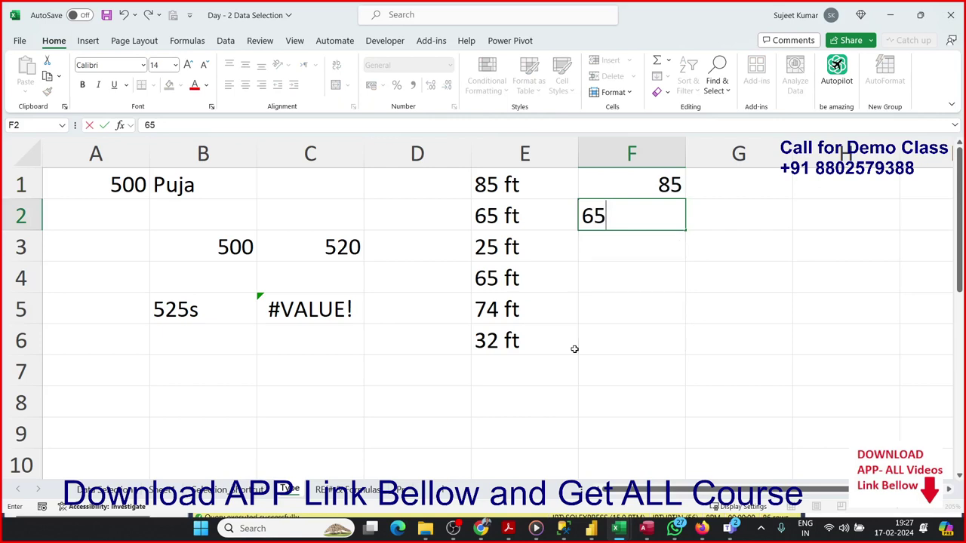
key("ctrl+Return")
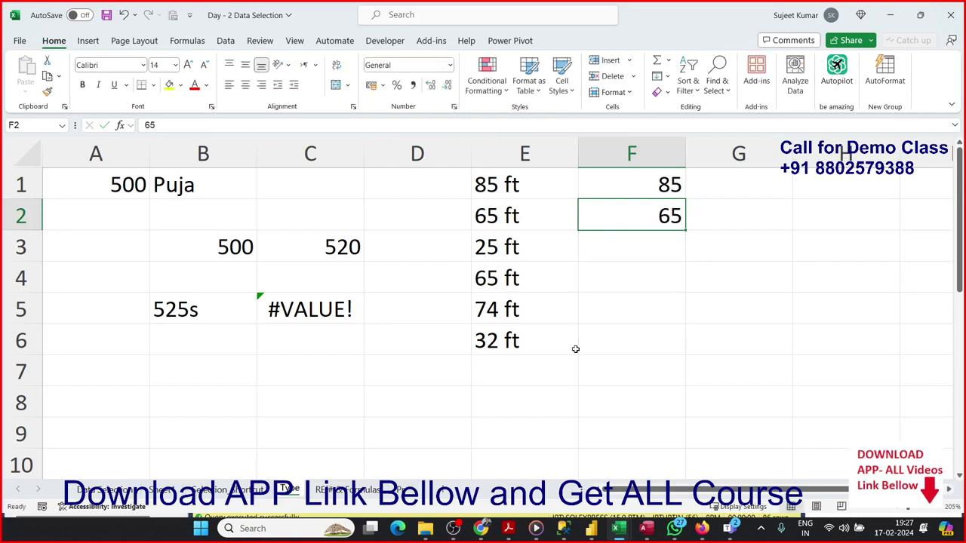
key("Down")
type("25")
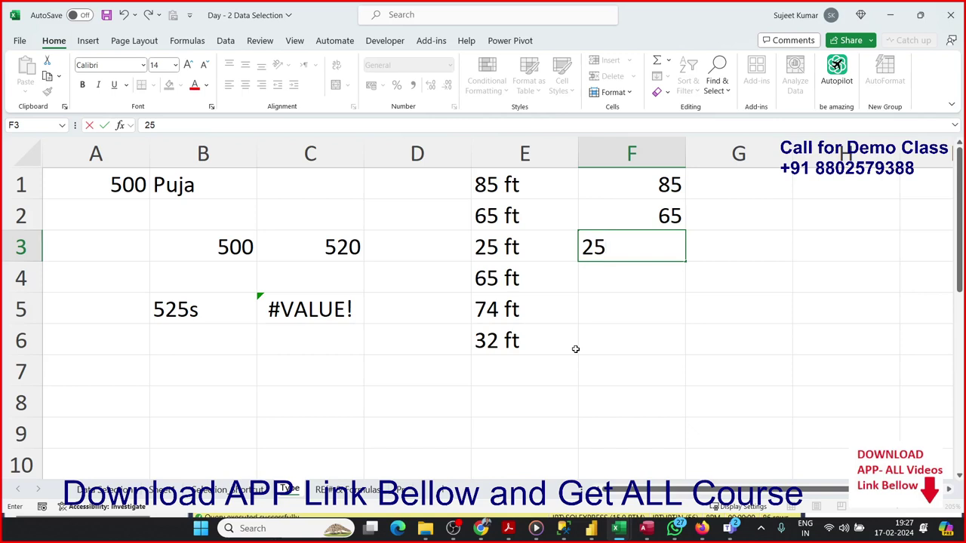
key("ctrl+Return")
key("Down")
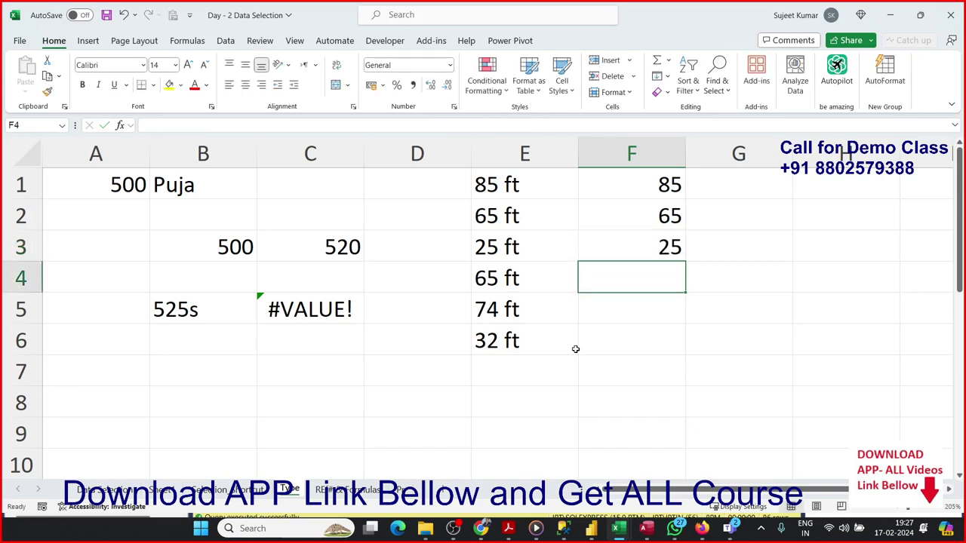
type("65")
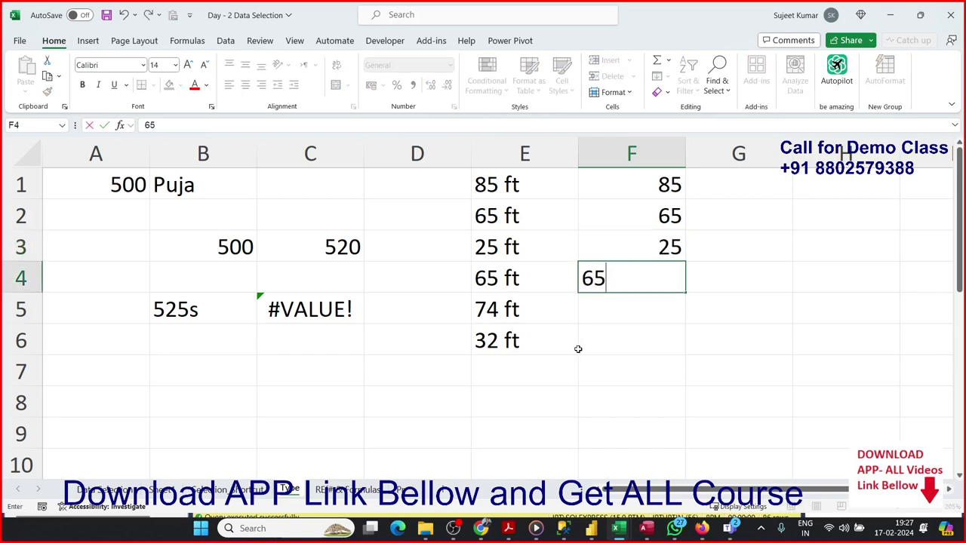
key("Return")
type("74")
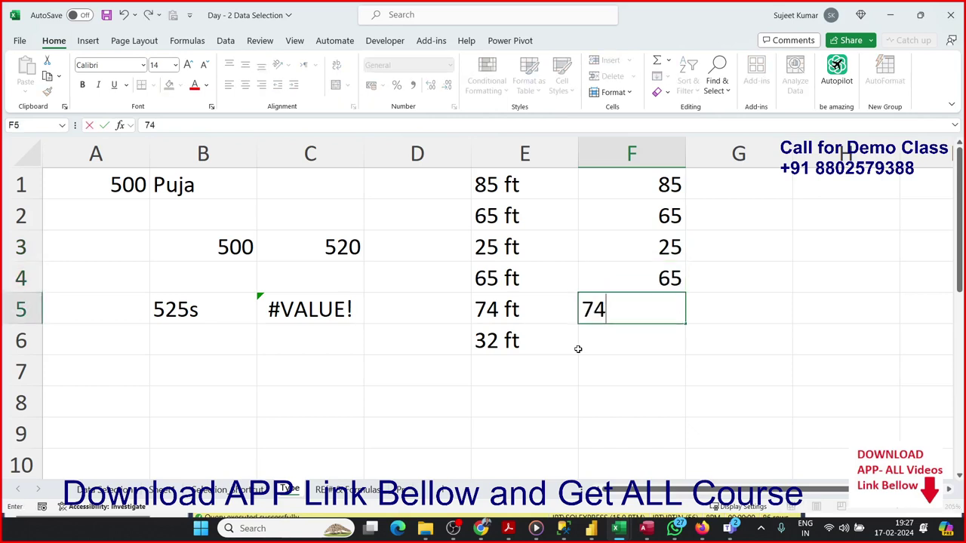
key("Return")
type("3")
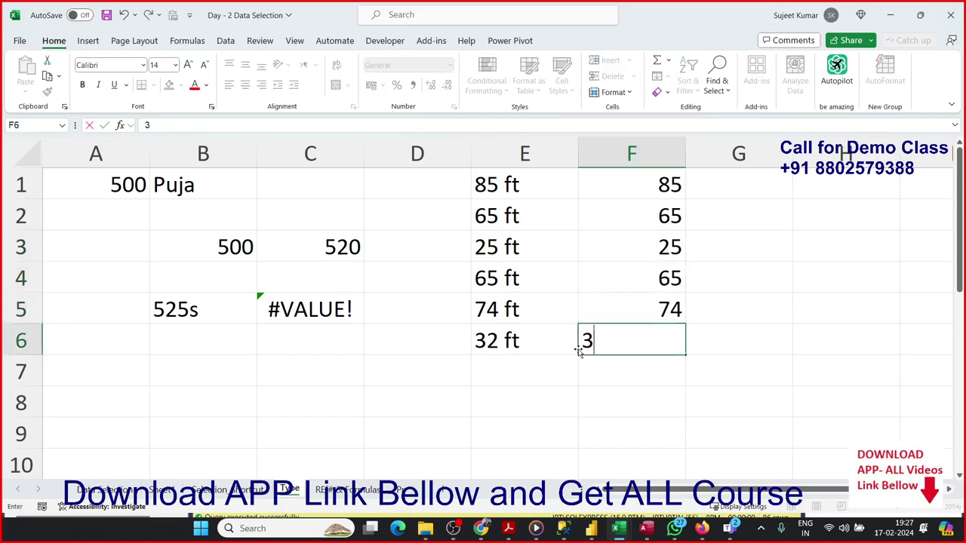
type("2")
key("Return")
- Add an 'Ft' label in G1 and fill it down G1:G6 with Ctrl+D
key("ctrl+Up")
key("ctrl+Up")
key("Right")
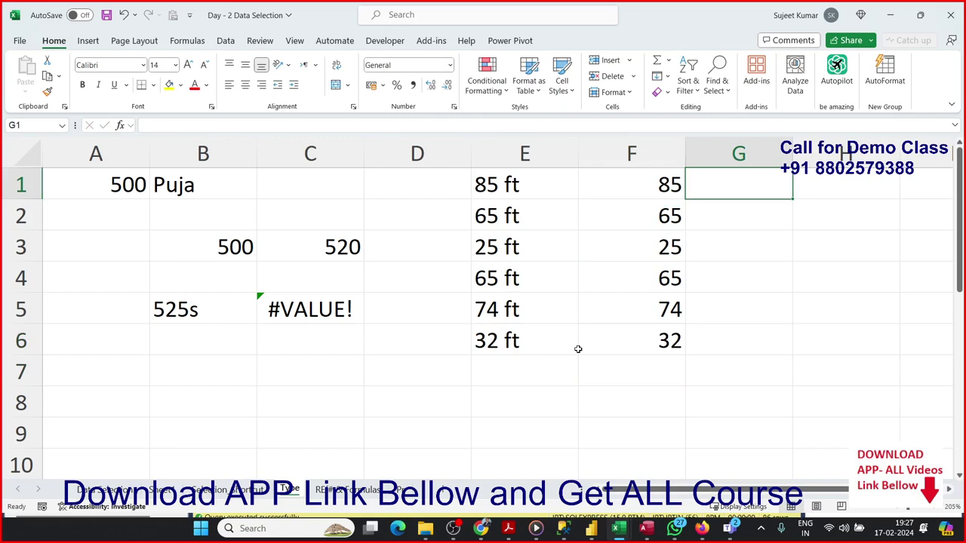
key("F2")
type("Ft")
key("Return")
key("Left")
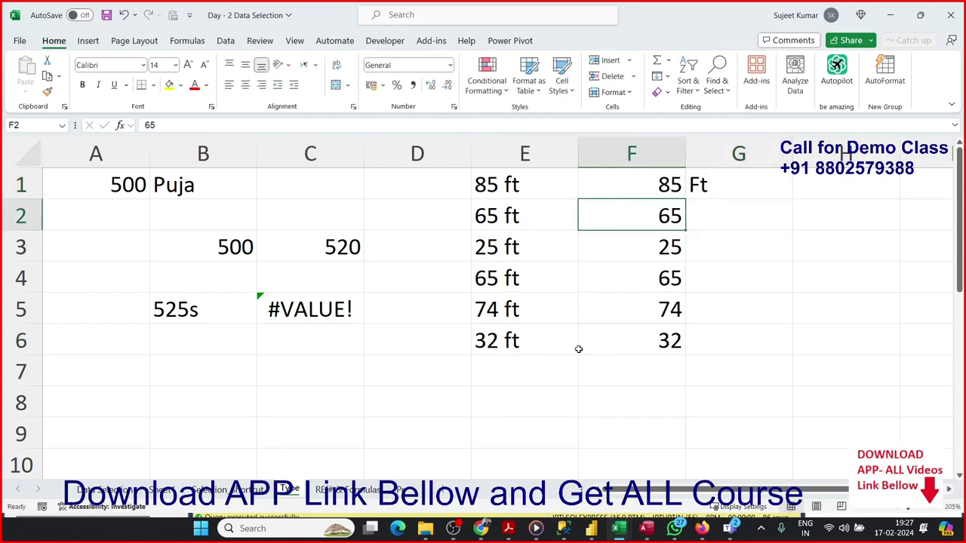
key("ctrl+Down")
key("Right")
key("shift+Up")
key("shift+Up")
key("shift+Up")
key("shift+Up")
key("shift+Up")
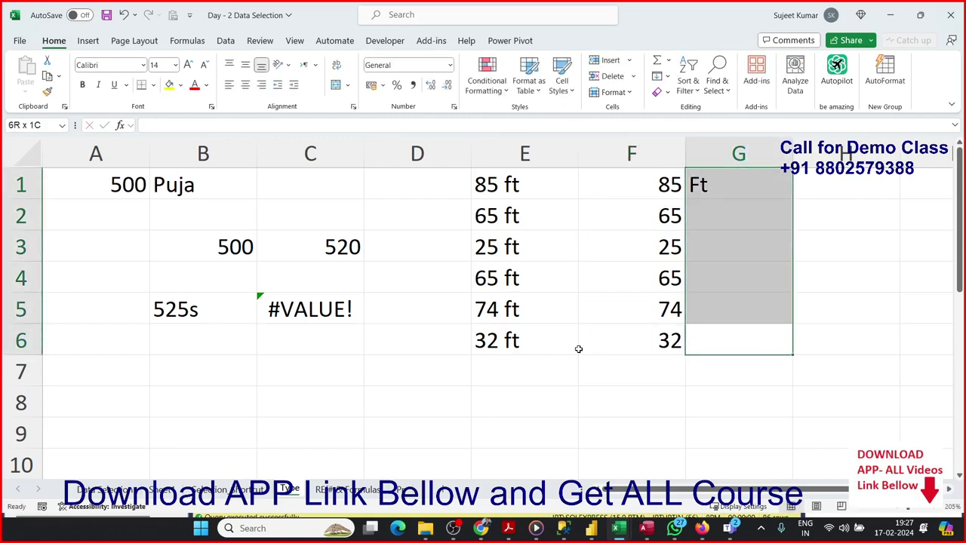
key("ctrl+d")
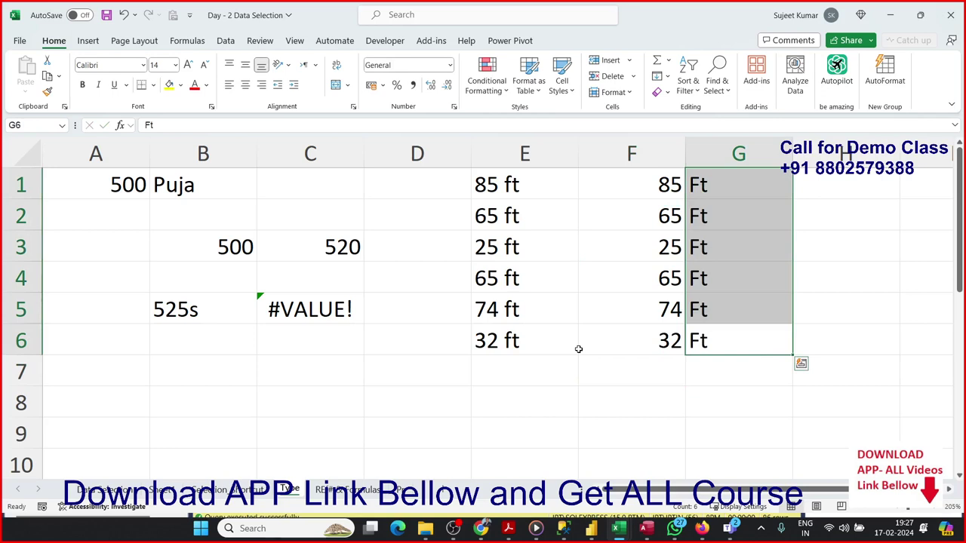
- Delete the Ft labels from G1:G6 and select the numbers in F1:F6
key("Left")
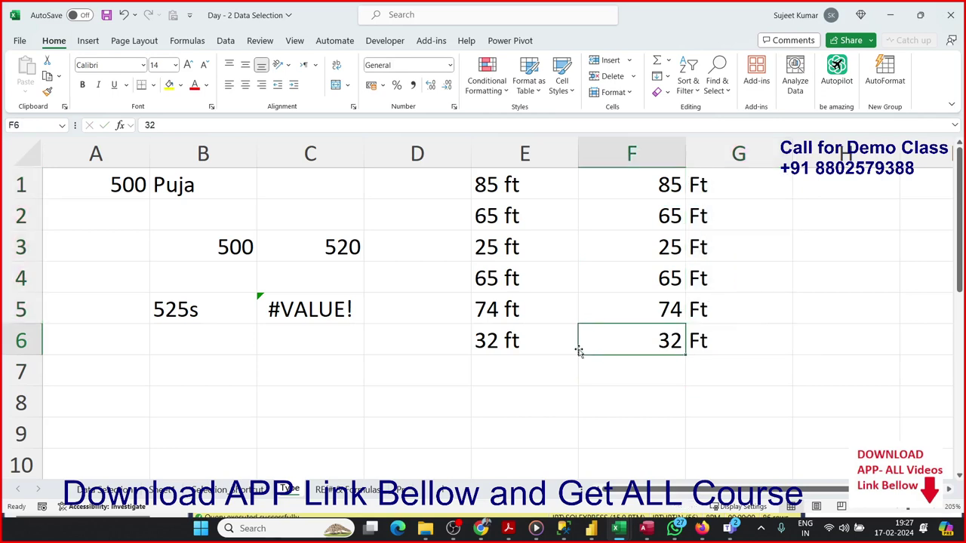
key("Left")
key("shift+Up")
key("shift+Up")
key("shift+Up")
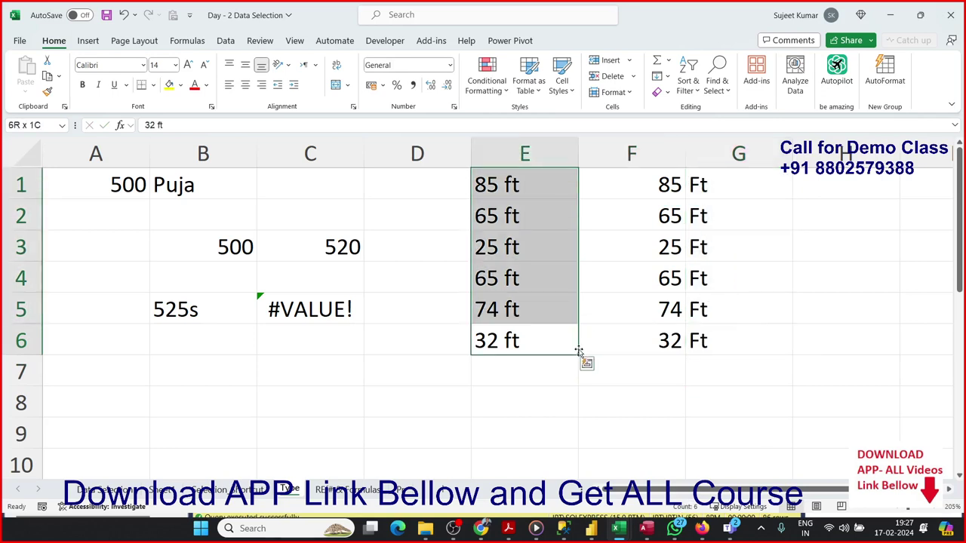
key("Right")
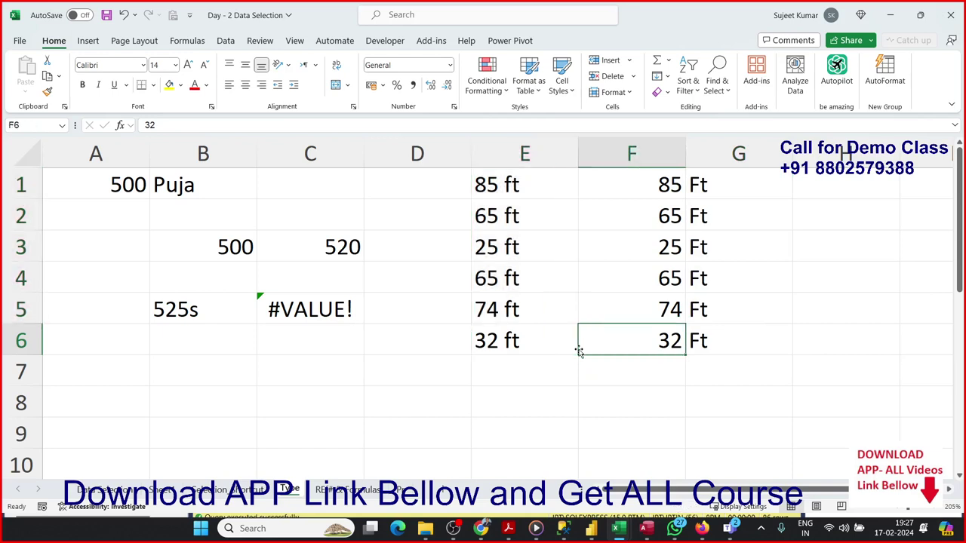
key("Right")
key("ctrl+shift+Up")
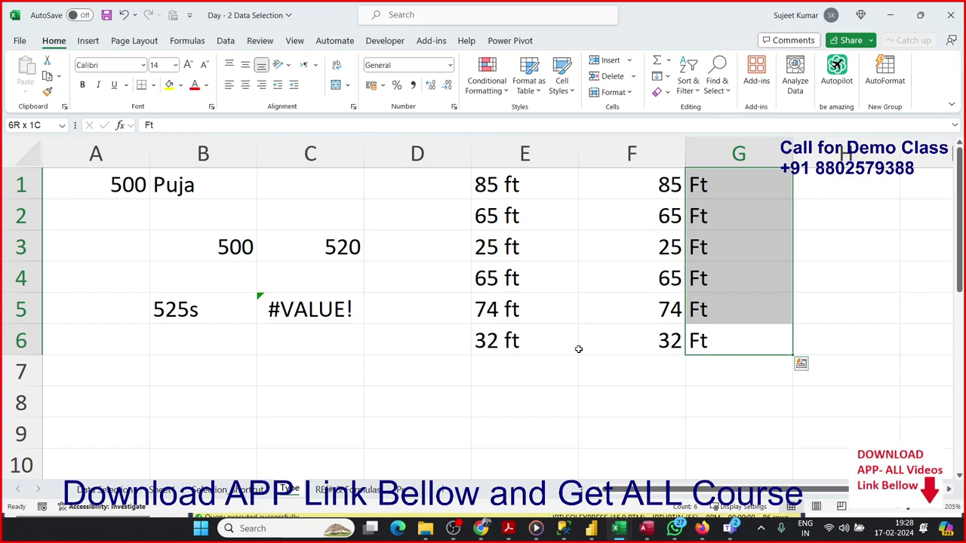
key("Delete")
key("Left")
key("ctrl+shift+Up")
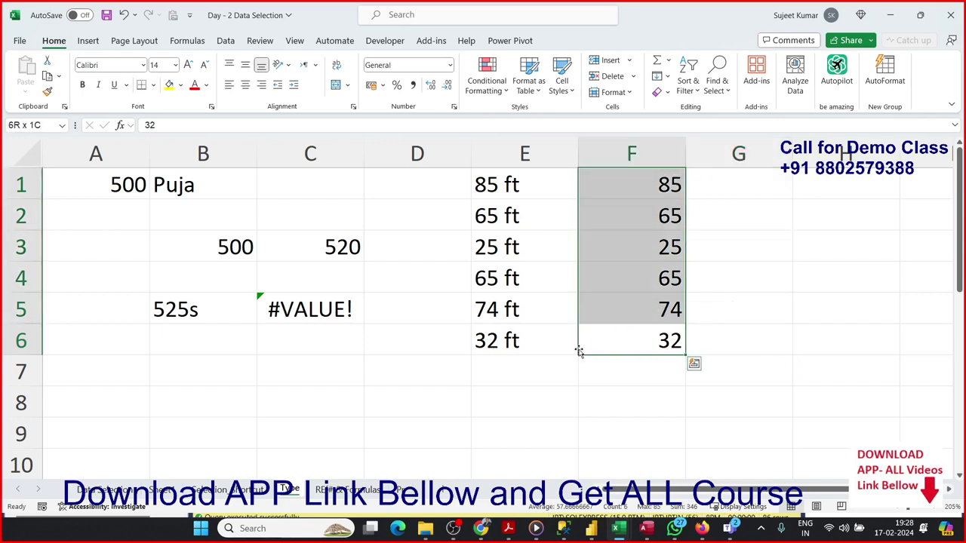
- Apply the custom number format 0 "ft" to F1:F6 so values show as 85 ft through 32 ft
scroll(578, 351, "down", 3)
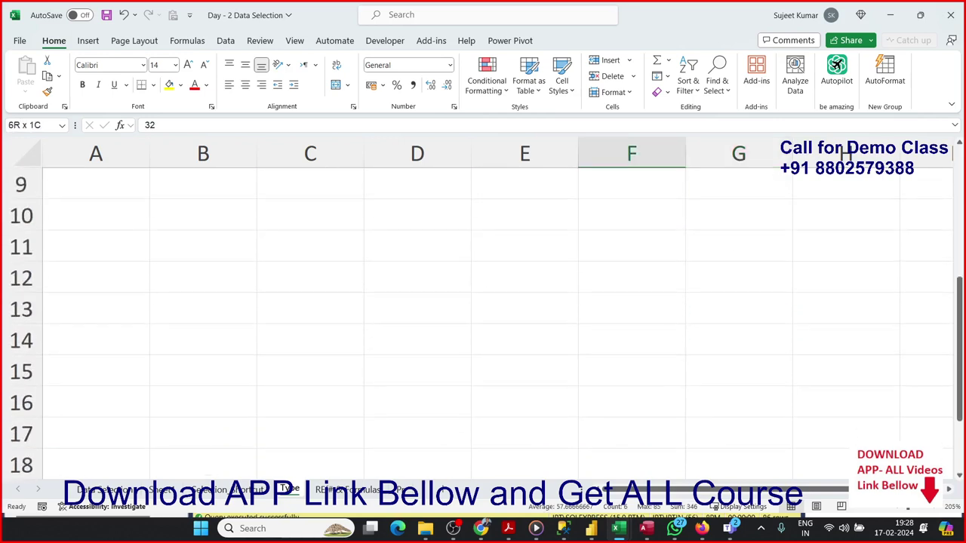
scroll(847, 153, "up", 3)
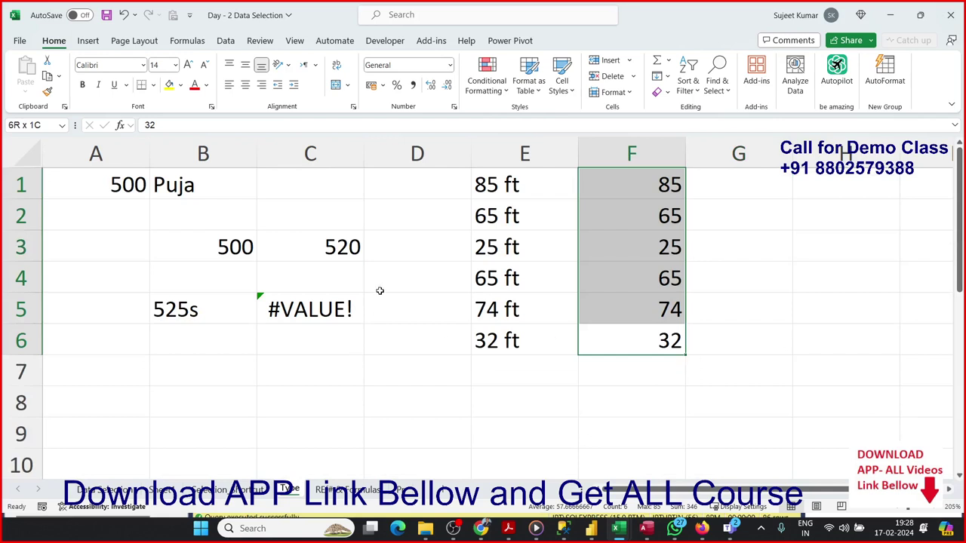
left_click(453, 107)
left_click(441, 291)
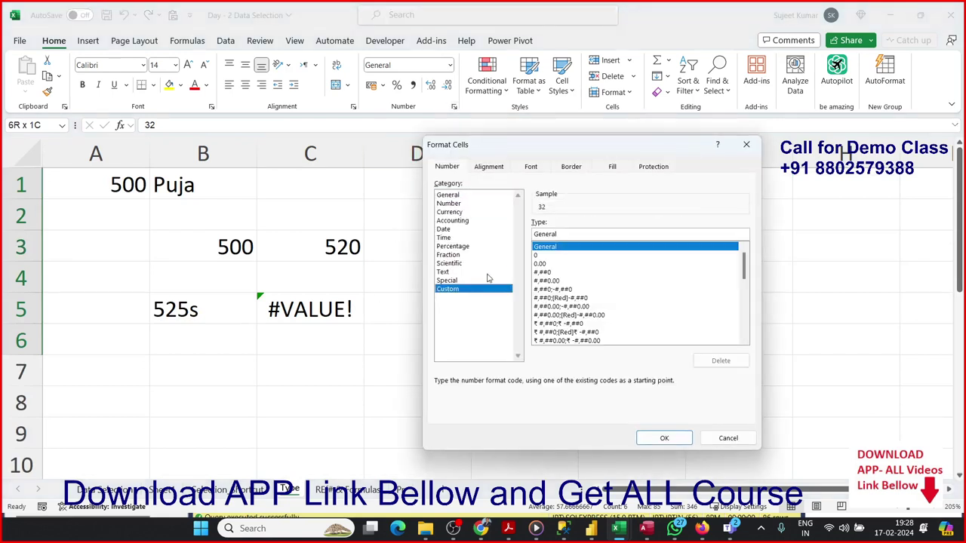
key("BackSpace")
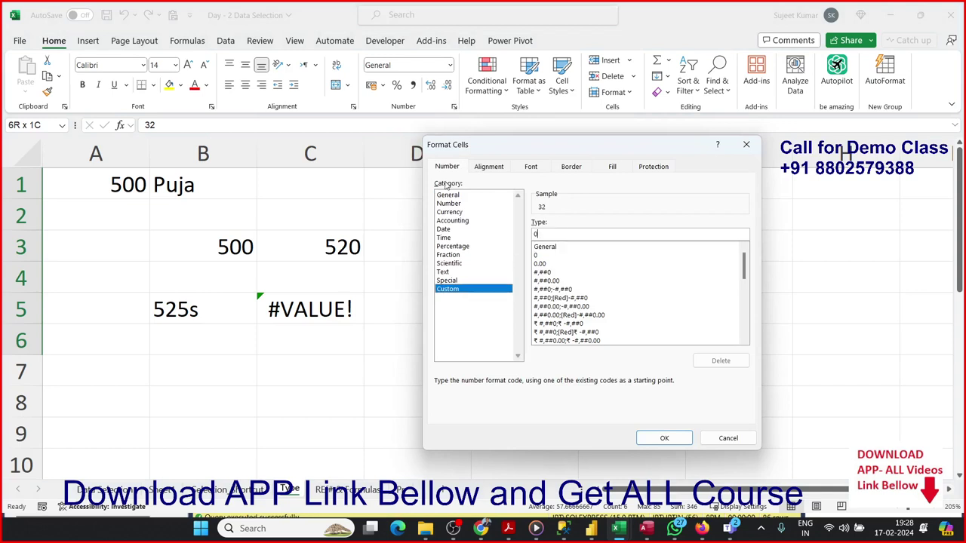
type("0")
type("\"ft")
key("Return")
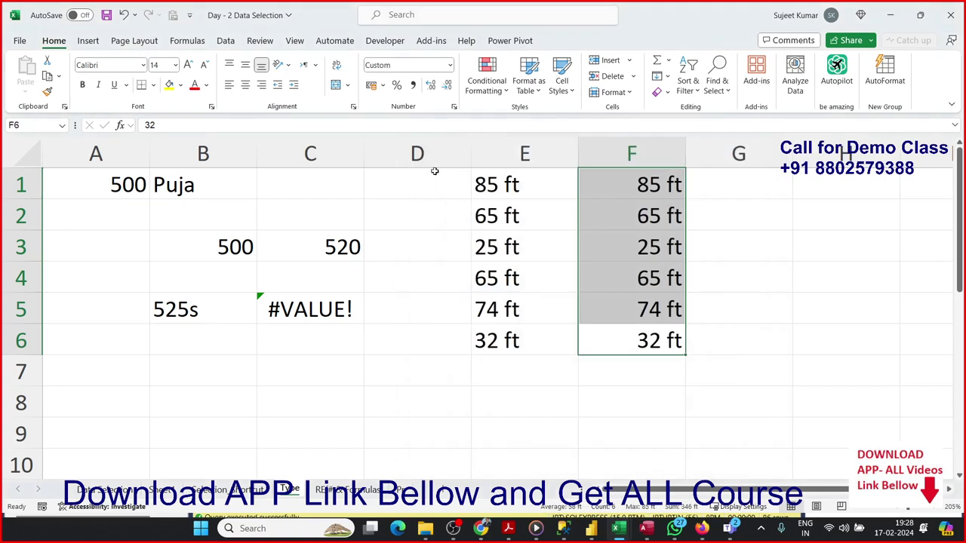
left_click(610, 181)
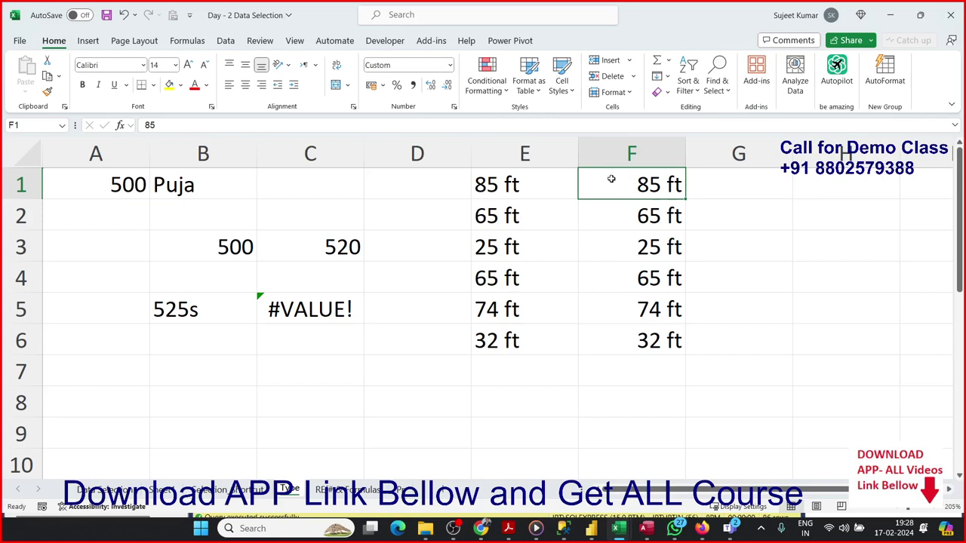
double_click(611, 179)
left_click_drag(621, 181, 685, 181)
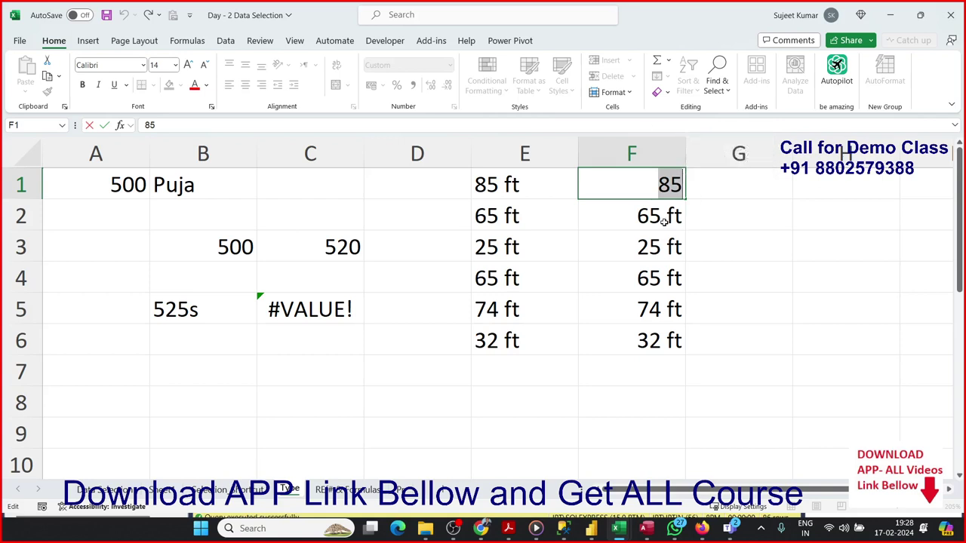
key("Return")
left_click(634, 360)
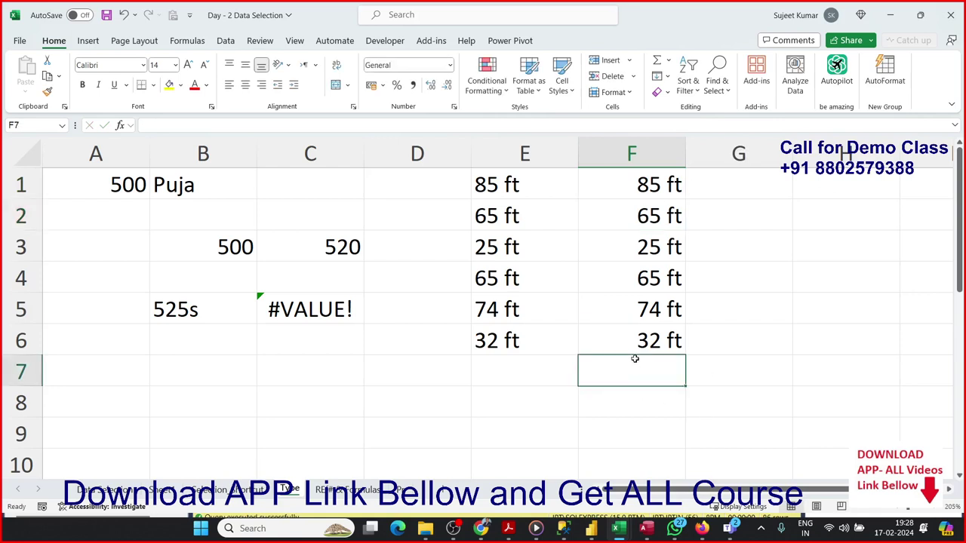
- Enter =SUM(F1:F6) in F7 so it shows 346 ft
type("=sum")
key("Tab")
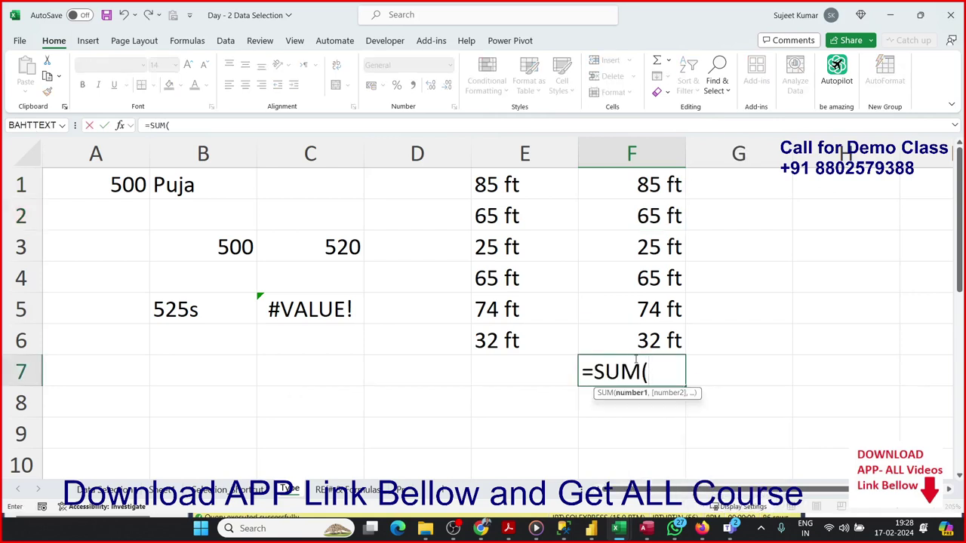
key("Up")
key("Up")
key("Down")
key("shift+Up")
key("shift+Up")
key("shift+Up")
key("shift+Up")
key("shift+Up")
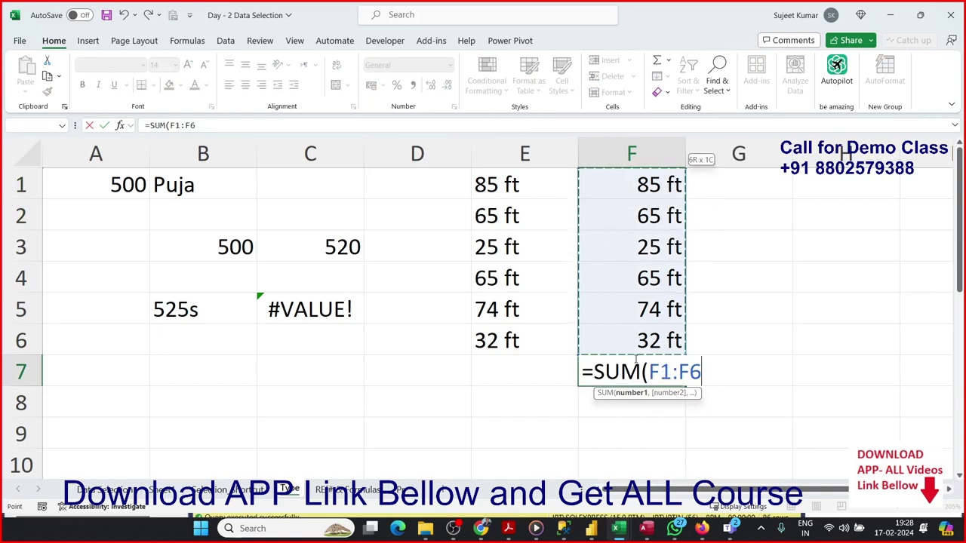
key("Return")
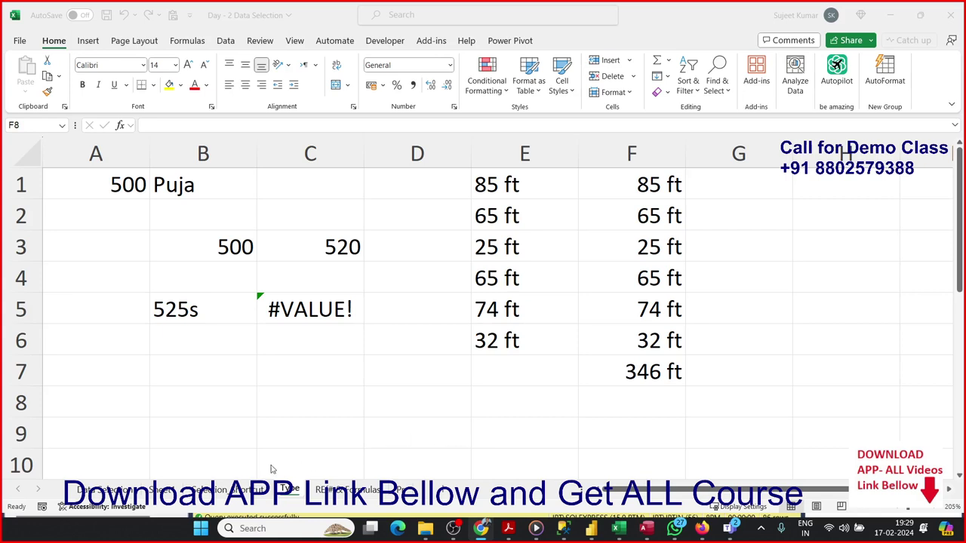
key("alt+Tab")
- Enter 17/2 in B7 so it is stored as the date 17-Feb
left_click(605, 409)
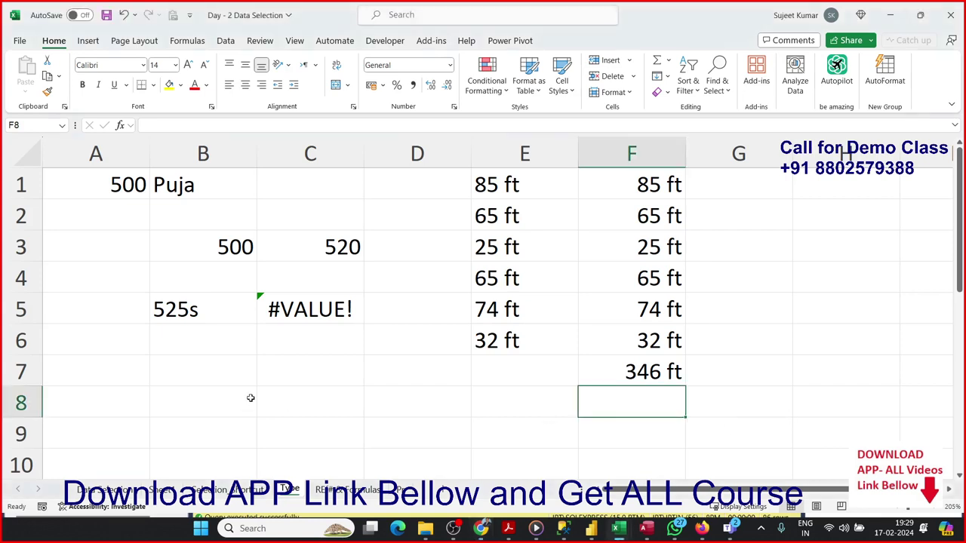
left_click(172, 381)
type("17/5")
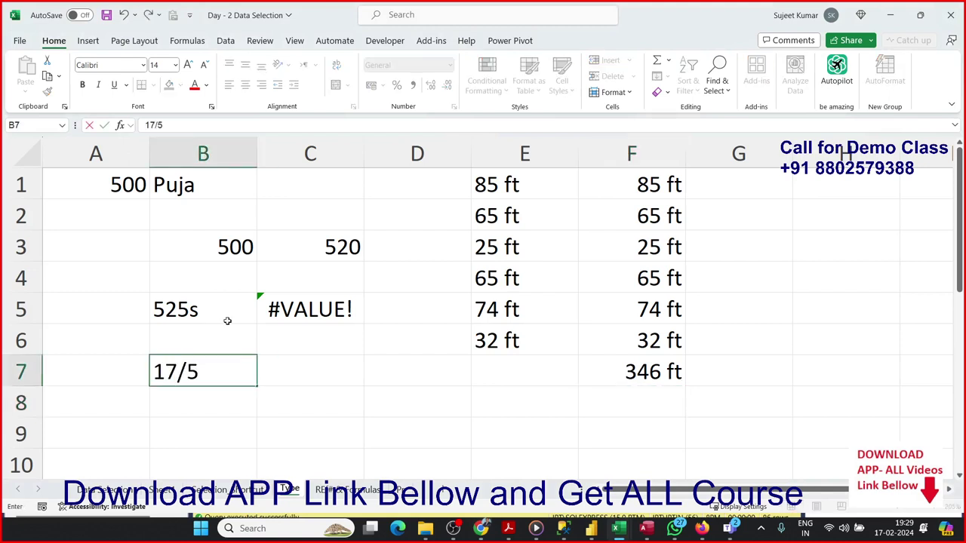
key("BackSpace")
type("2")
key("Return")
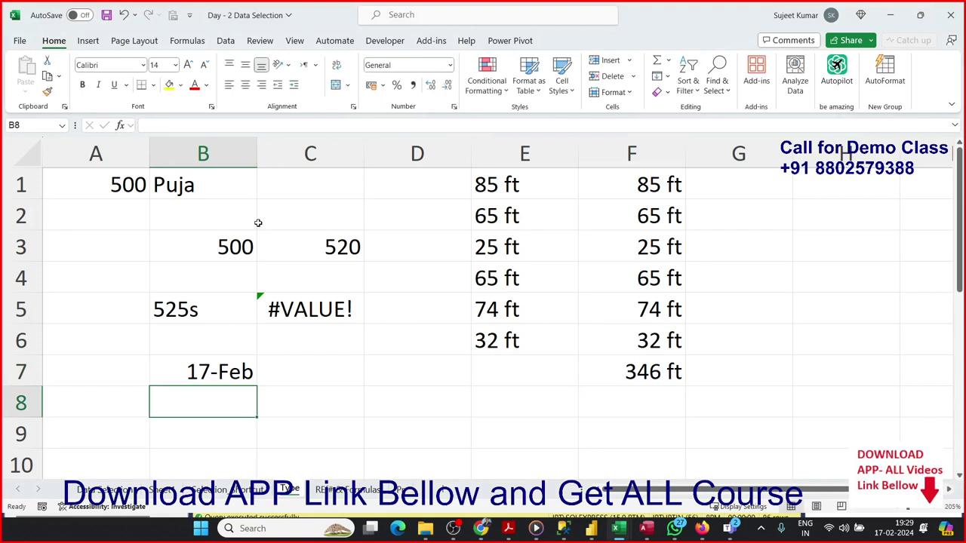
- Try 2/17 in B8, inspect its stored value in the formula bar, then clear B8
type("2")
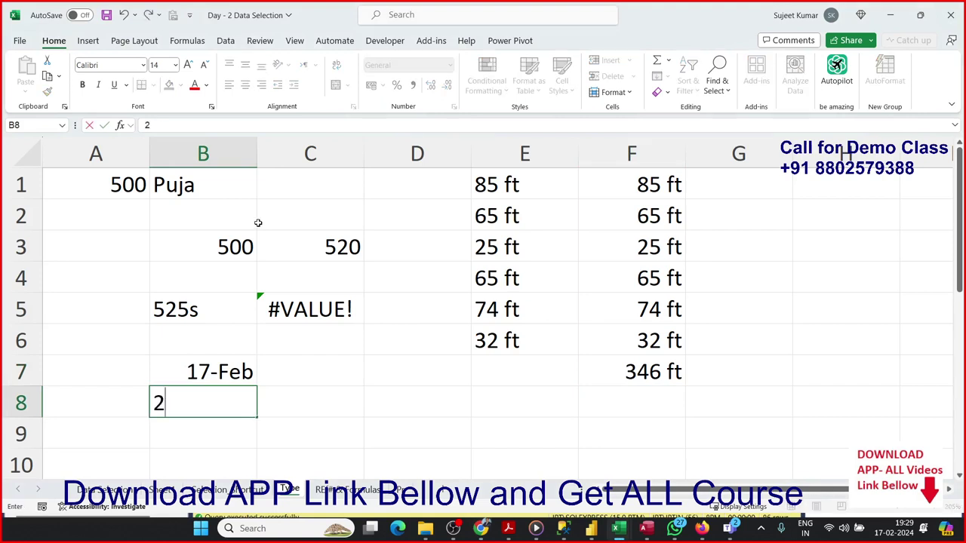
type("/17")
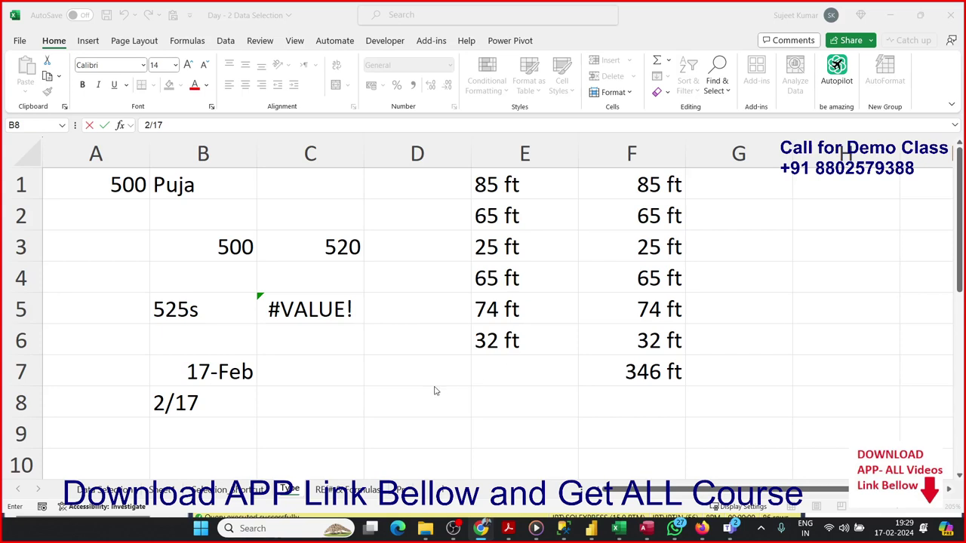
left_click(227, 430)
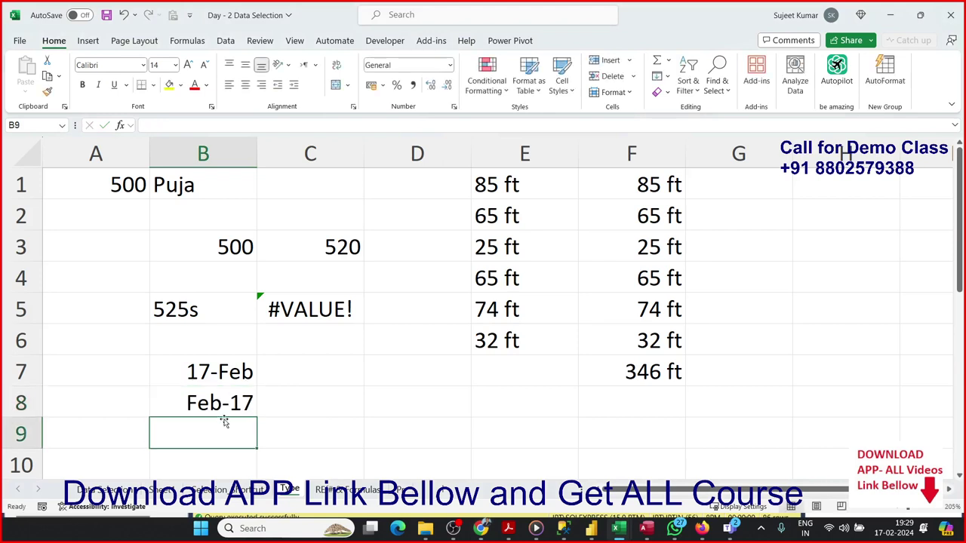
left_click(221, 404)
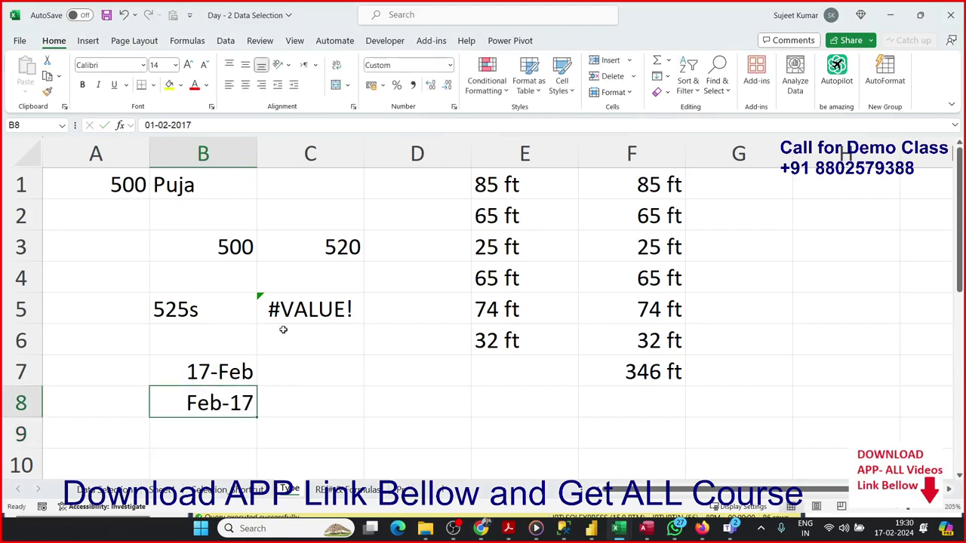
left_click(185, 125)
double_click(184, 124)
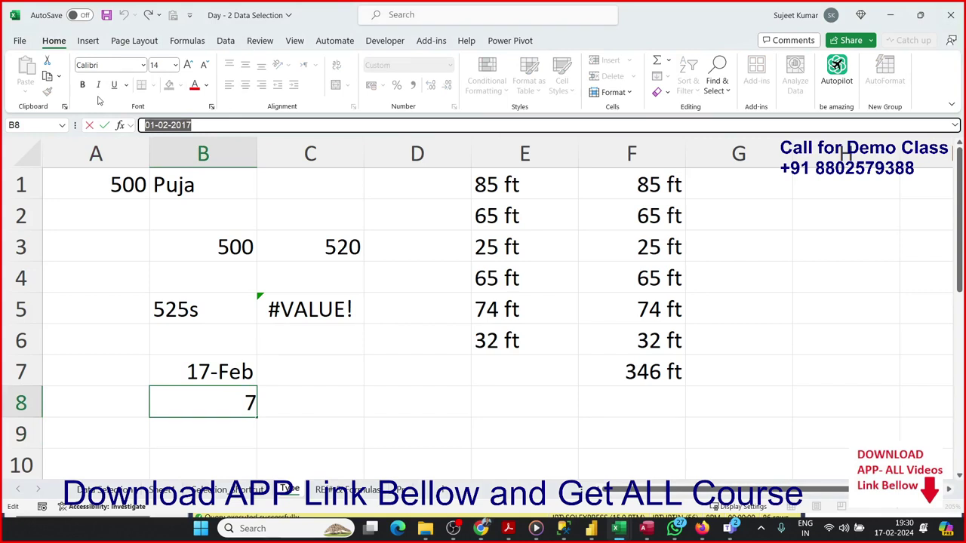
key("Escape")
key("Delete")
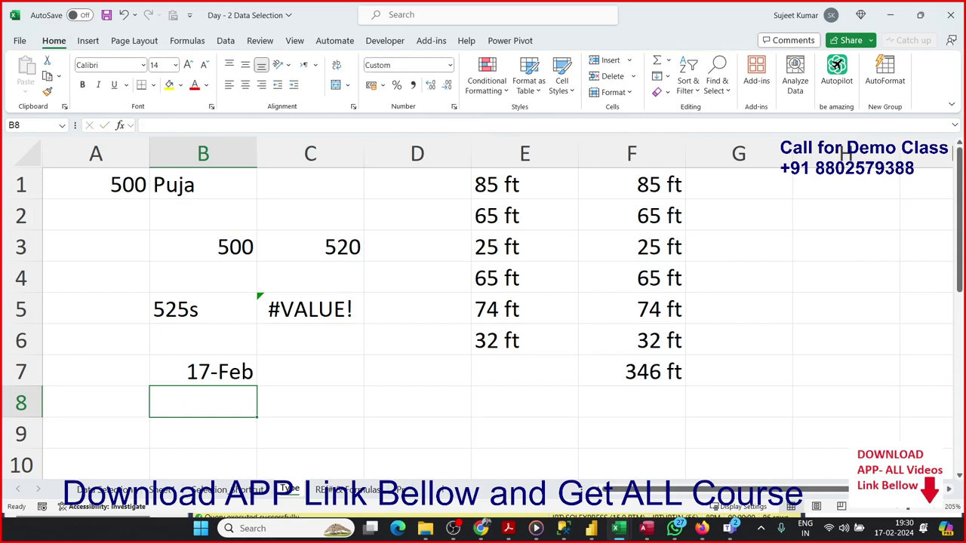
key("alt+Tab")
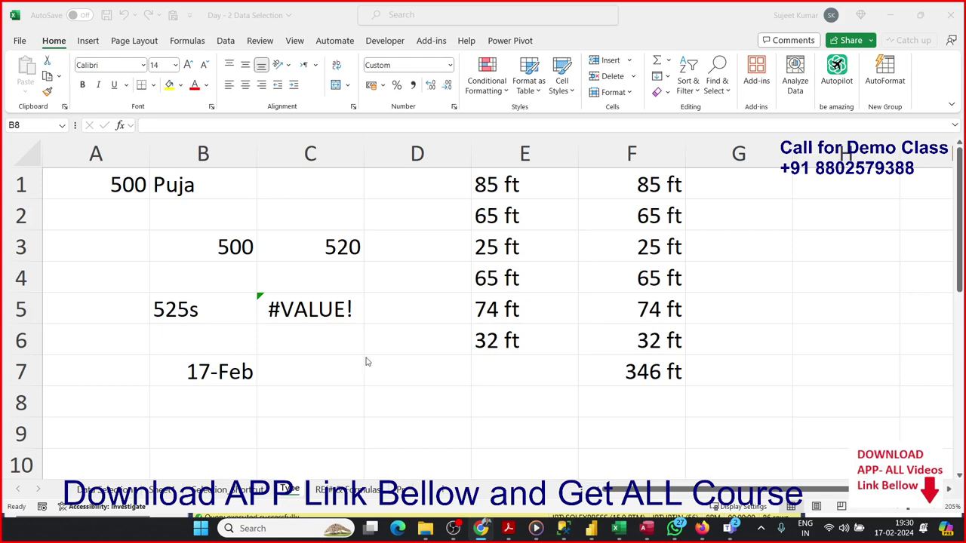
- Type 7:30 pm in C9 and 19:30 in C10
left_click(286, 419)
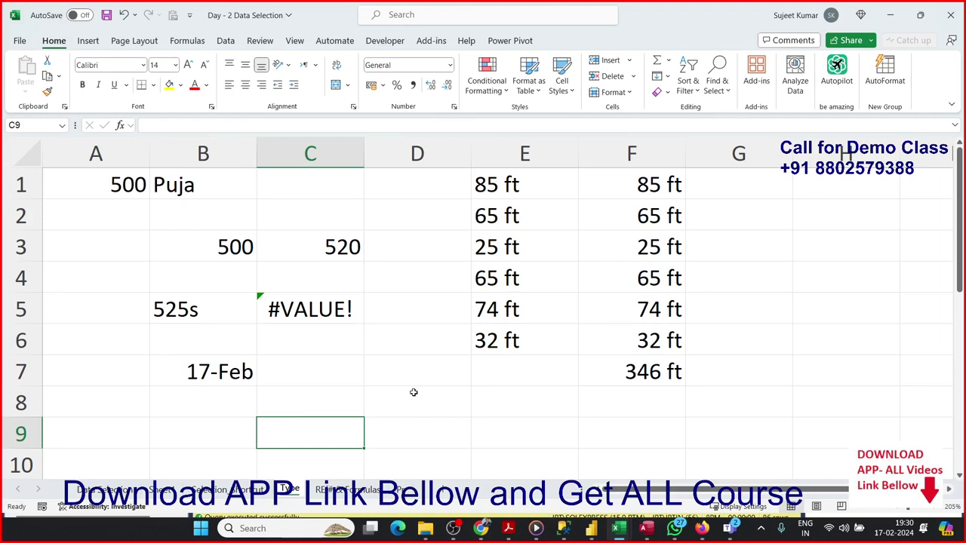
type("7:")
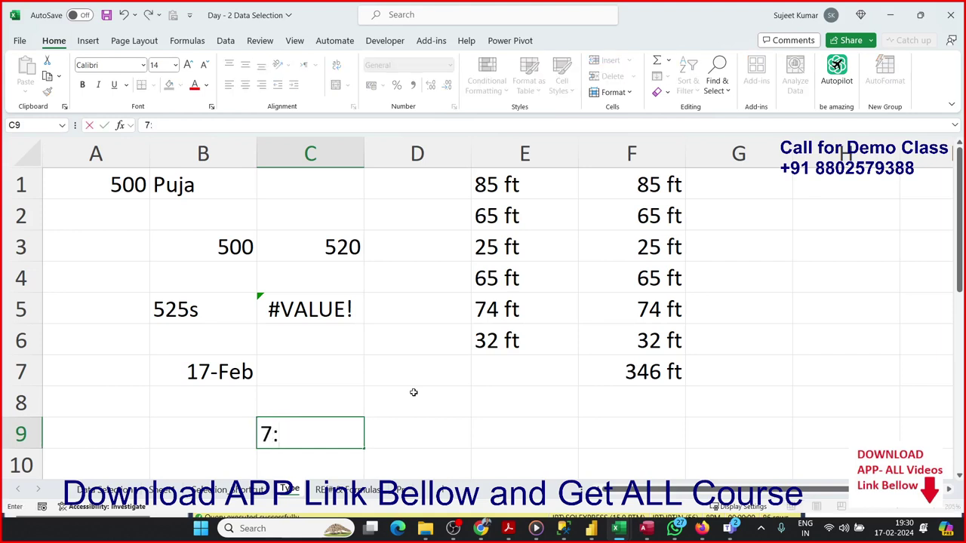
type("30")
type(" pm")
key("Return")
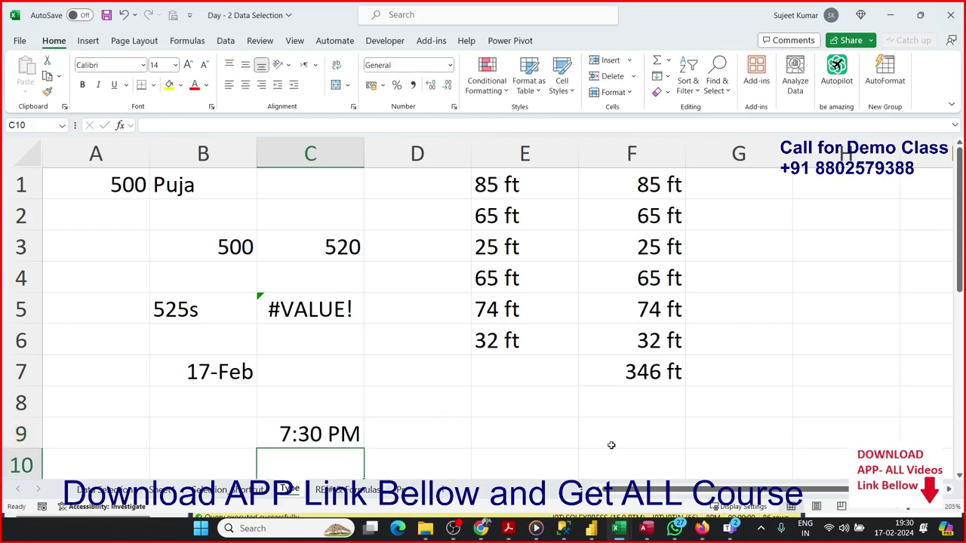
type("19:")
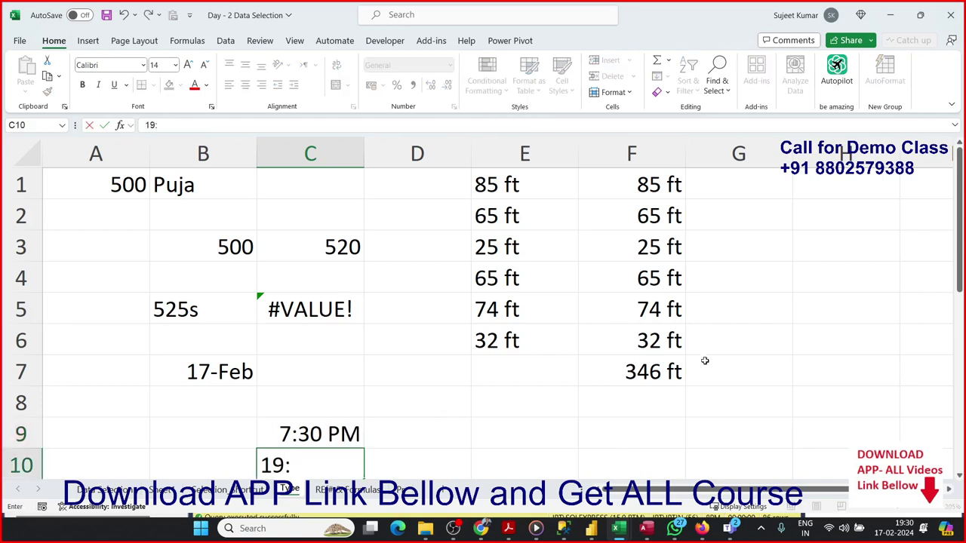
type("30")
key("Return")
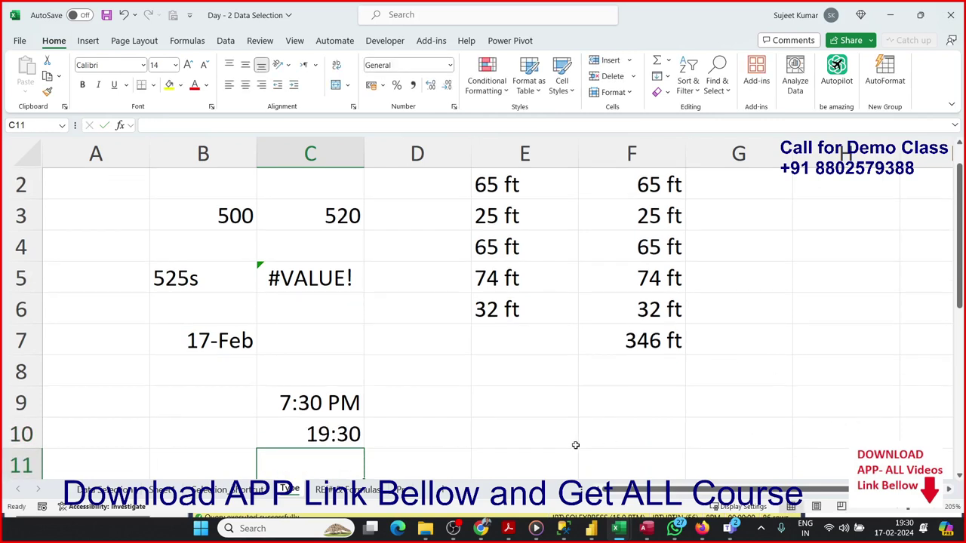
left_click(575, 445)
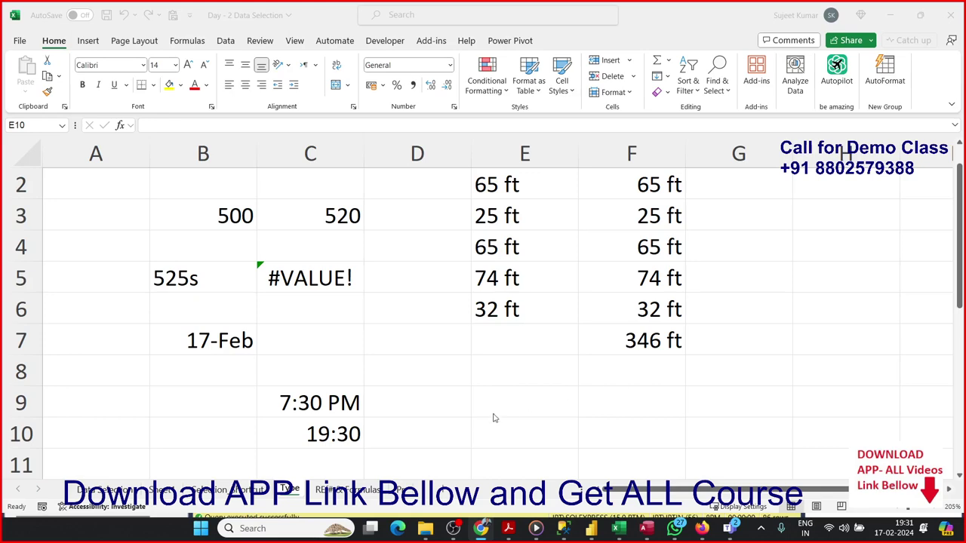
- On the RE#-2 Formulas sheet, clear the existing formulas in B2:B8
left_click(329, 506)
left_click(344, 489)
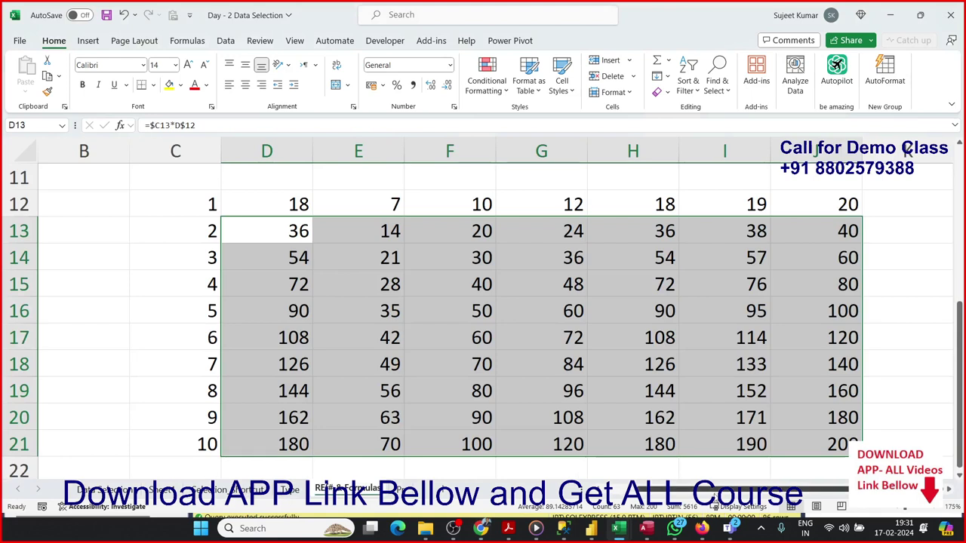
left_click_drag(731, 489, 713, 489)
scroll(219, 381, "up", 4)
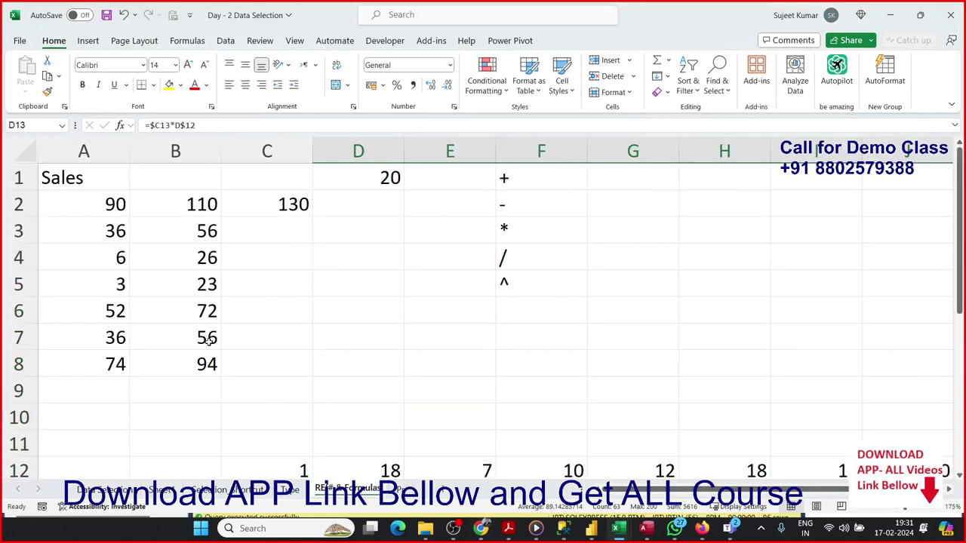
left_click(198, 213)
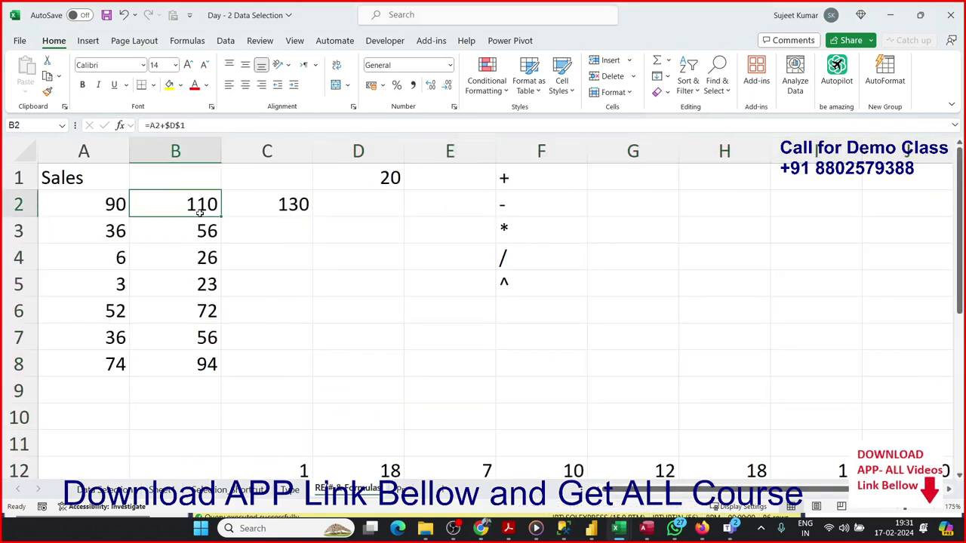
key("ctrl+shift+Down")
key("Delete")
- Rebuild B2 as =A2+20 and copy it down to B8
left_click(199, 214)
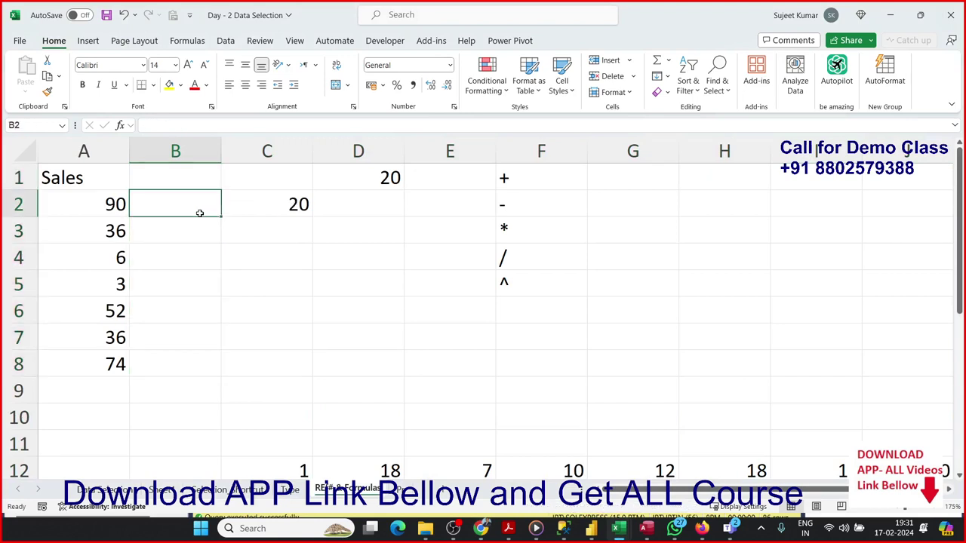
type("=")
left_click(83, 204)
type("+")
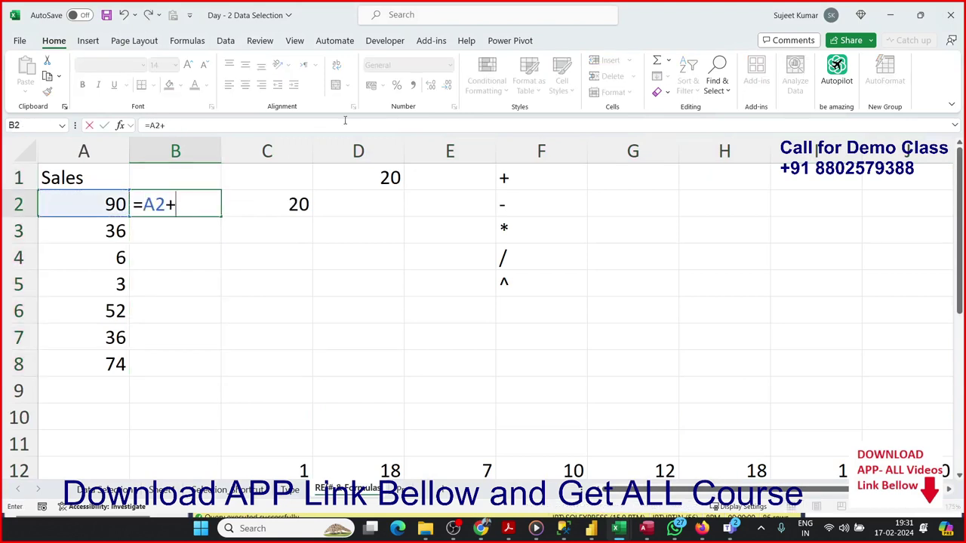
type("20")
key("Return")
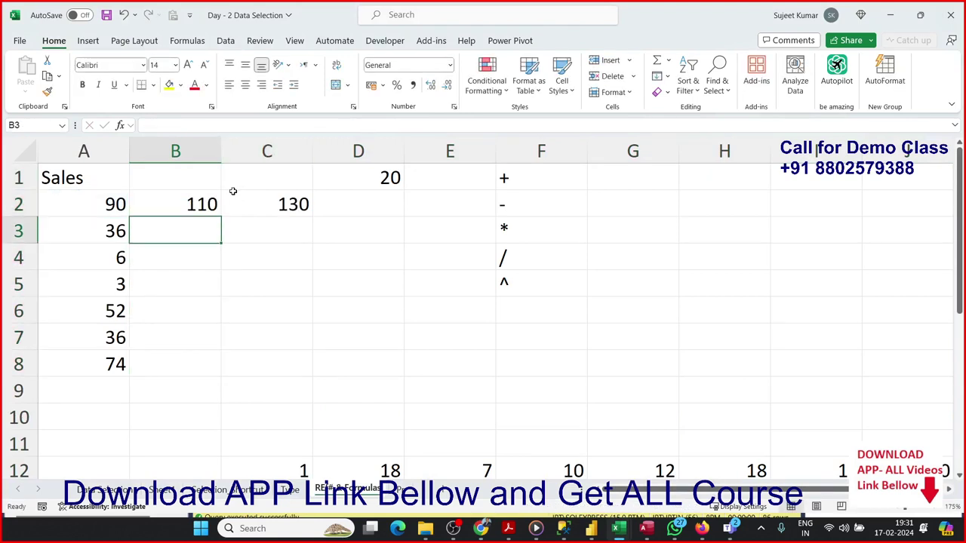
left_click(215, 204)
left_click_drag(221, 217, 194, 368)
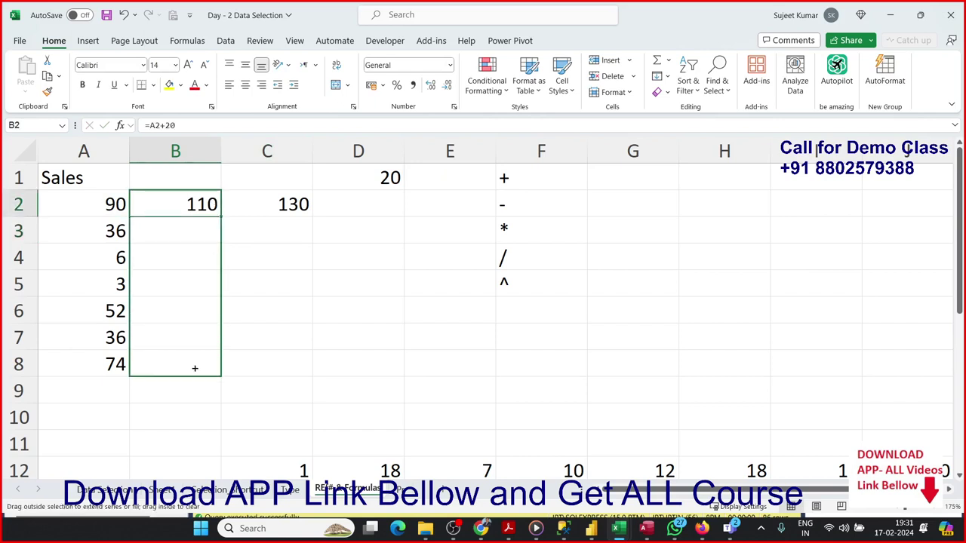
- Replace B2 with =A2+D1, copy it to B3 and inspect the shifted references
left_click(204, 210)
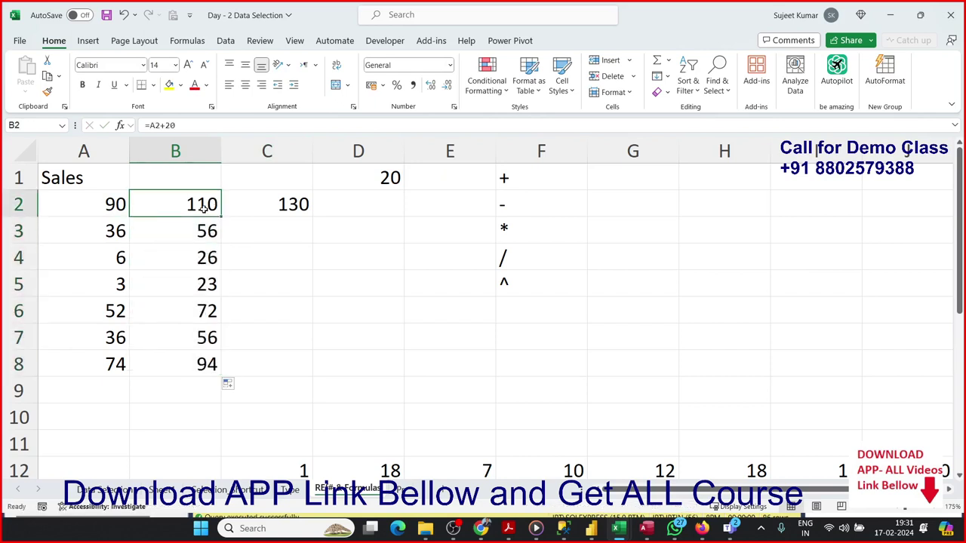
type("=")
key("Left")
type("+")
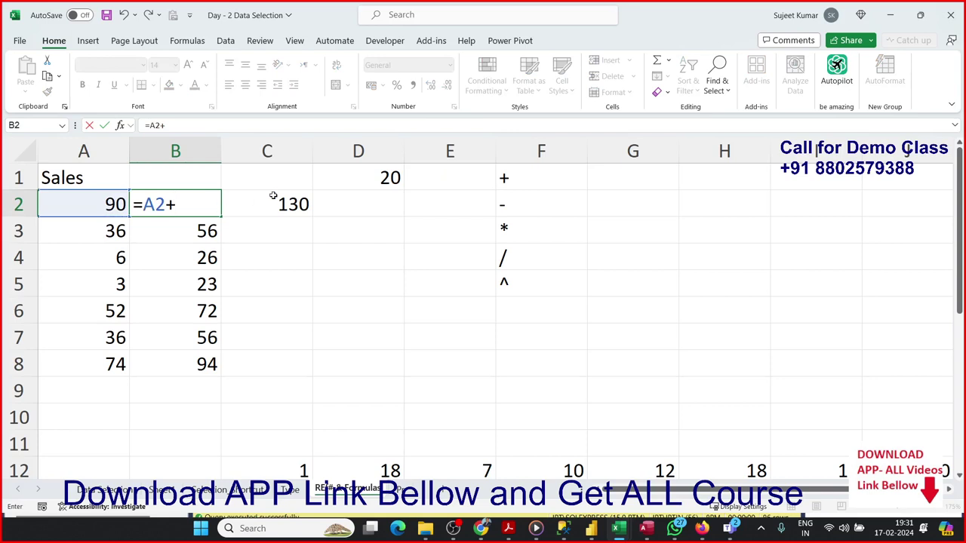
left_click(365, 178)
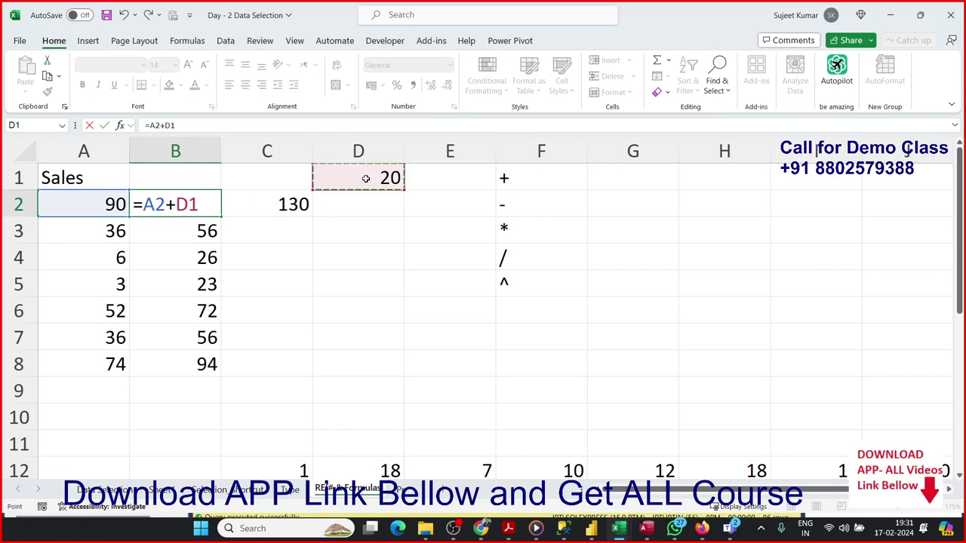
key("Return")
key("Up")
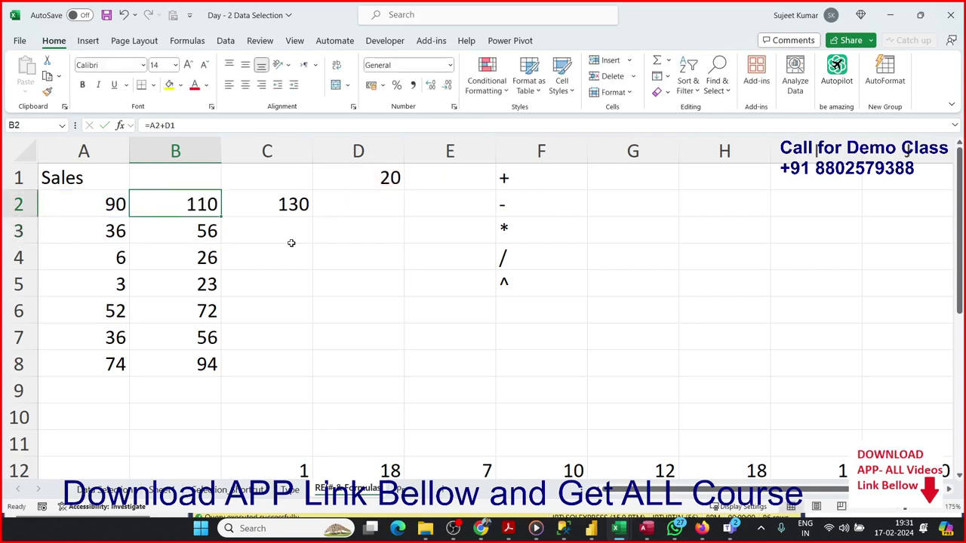
left_click_drag(220, 217, 218, 235)
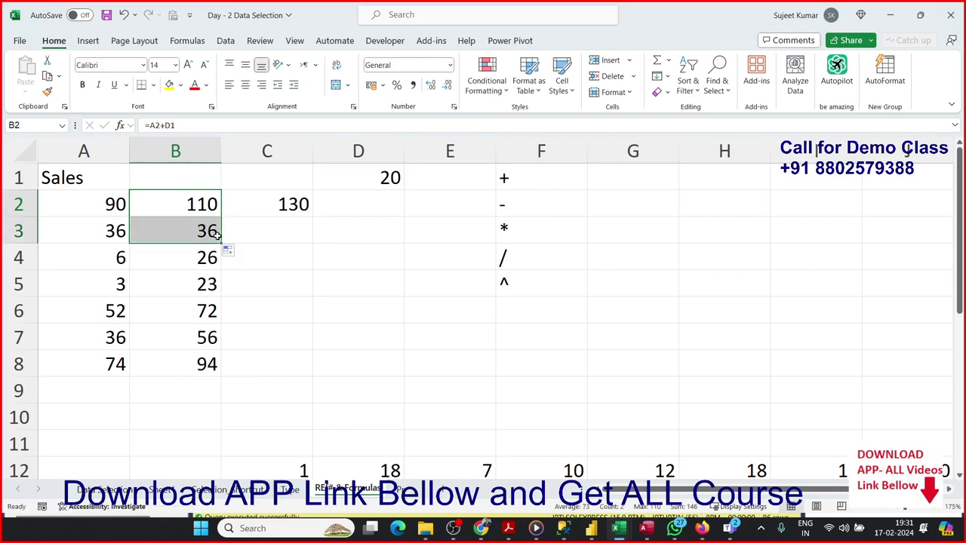
double_click(200, 231)
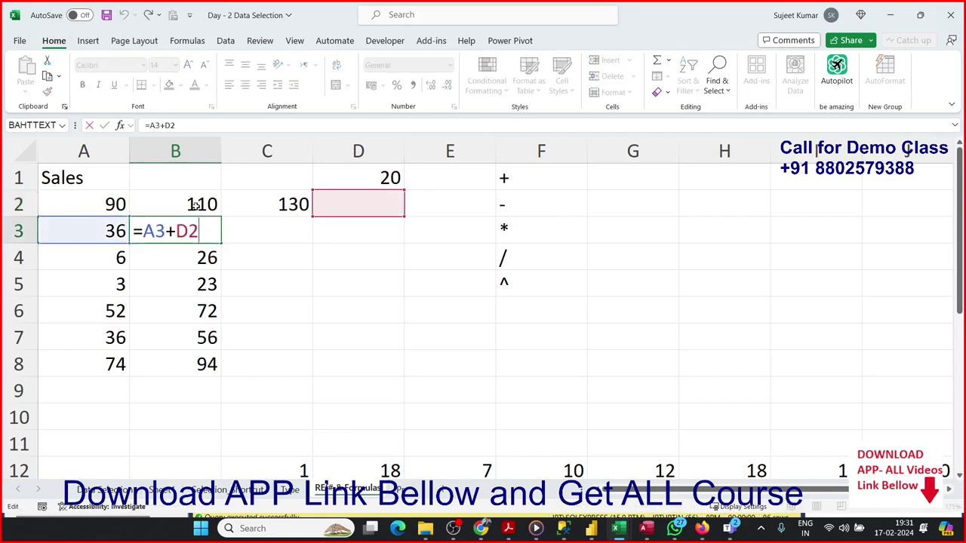
key("Escape")
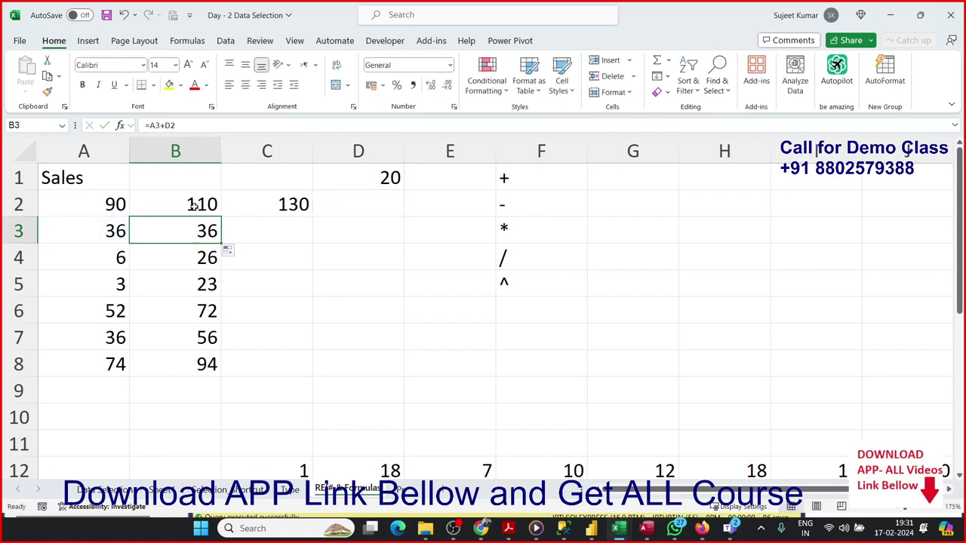
- Change B2 to =A2+D$1 and fill it down through B8
double_click(194, 204)
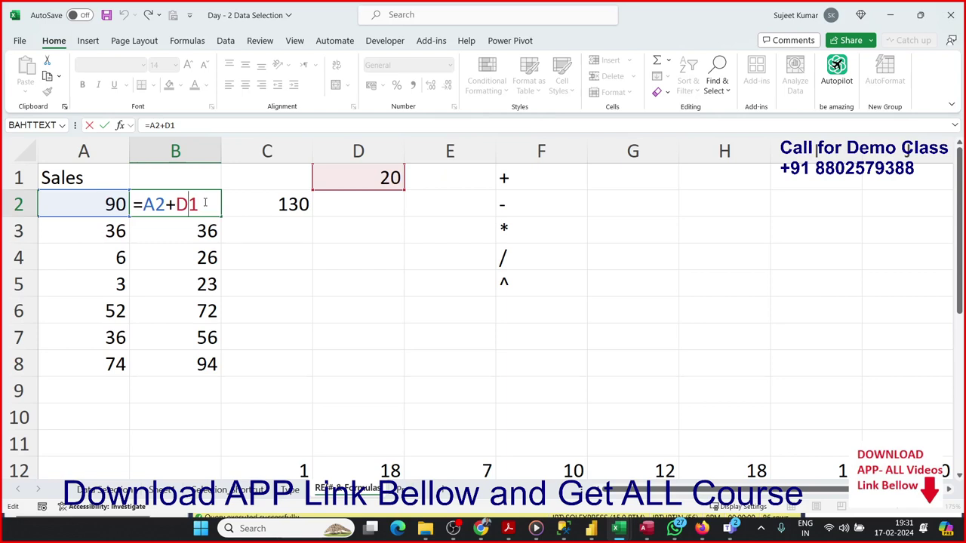
type("$")
key("Return")
left_click(204, 204)
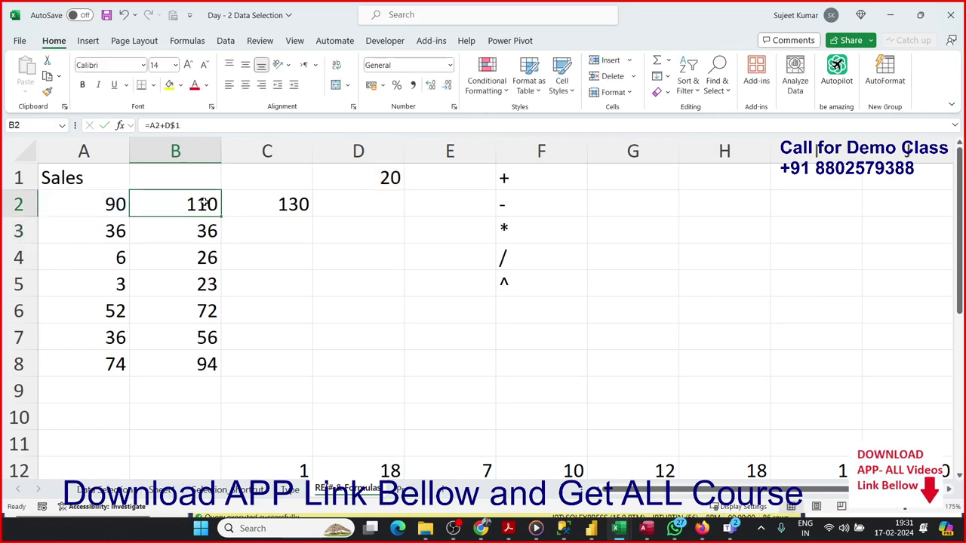
key("ctrl+shift+Down")
key("ctrl+d")
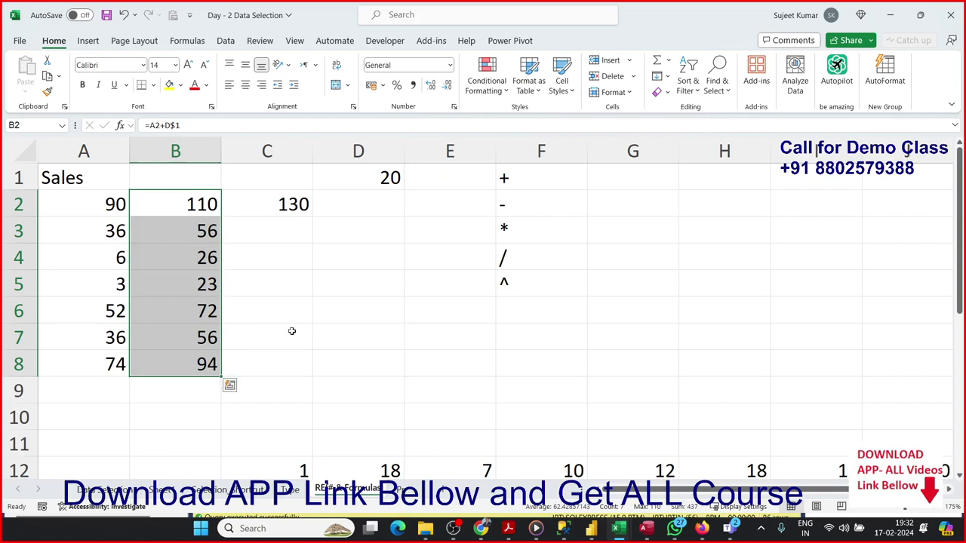
- Clear all values from the multiplication grid D13:J21
left_click(422, 285)
scroll(438, 422, "down", 2)
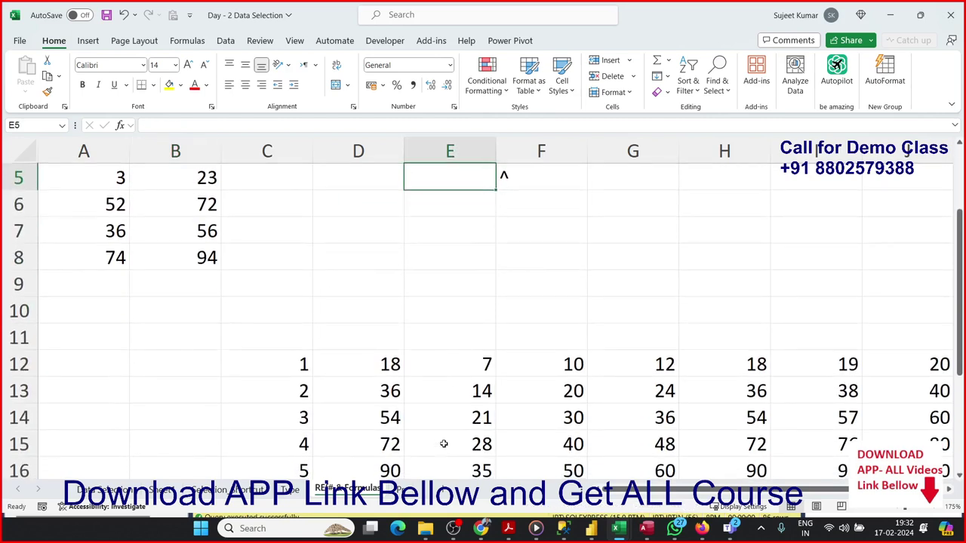
scroll(385, 377, "down", 2)
left_click(387, 285)
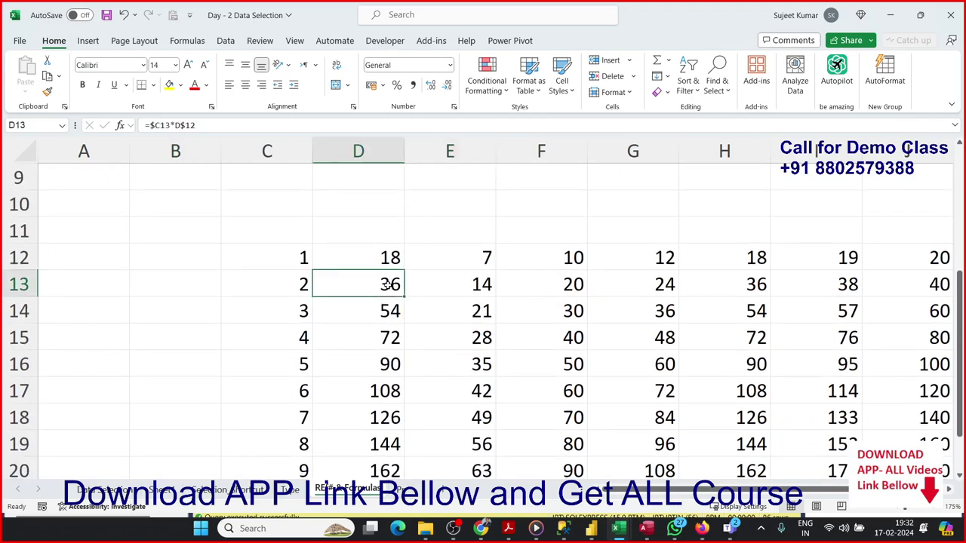
key("ctrl+shift+Right")
key("ctrl+shift+Down")
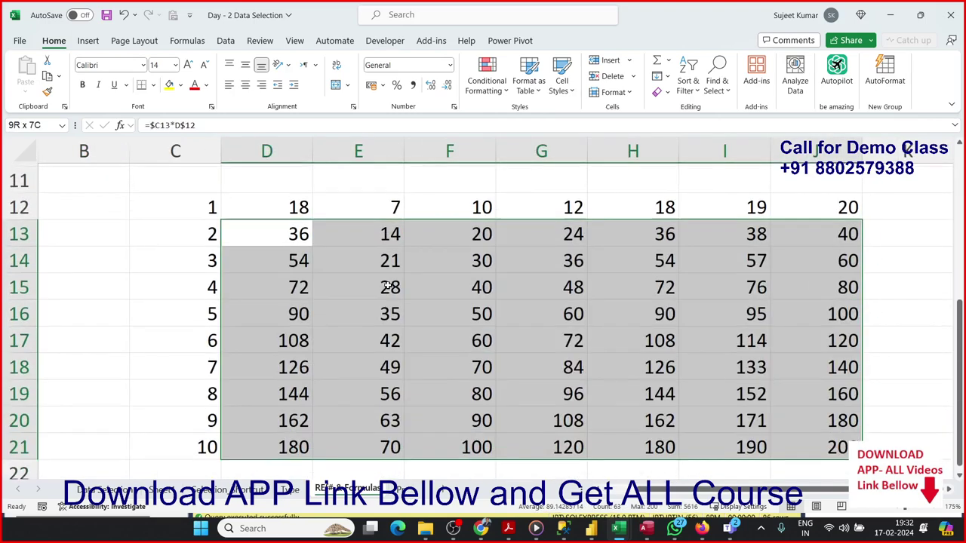
key("Delete")
- Check the column C multipliers and row 12 headers, then enter =C13*D12 in D13
key("Left")
key("Up")
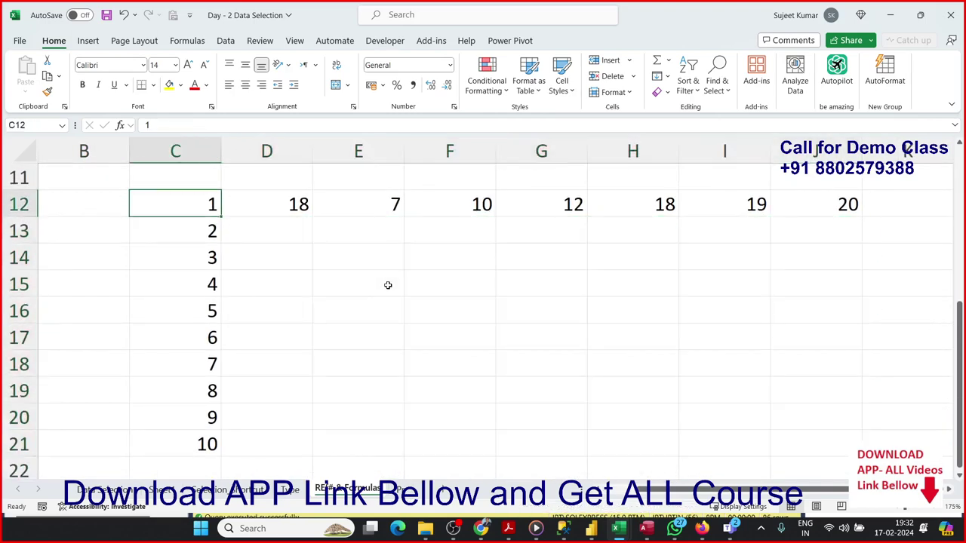
key("Right")
key("Right")
key("Right")
key("Right")
key("Right")
key("Right")
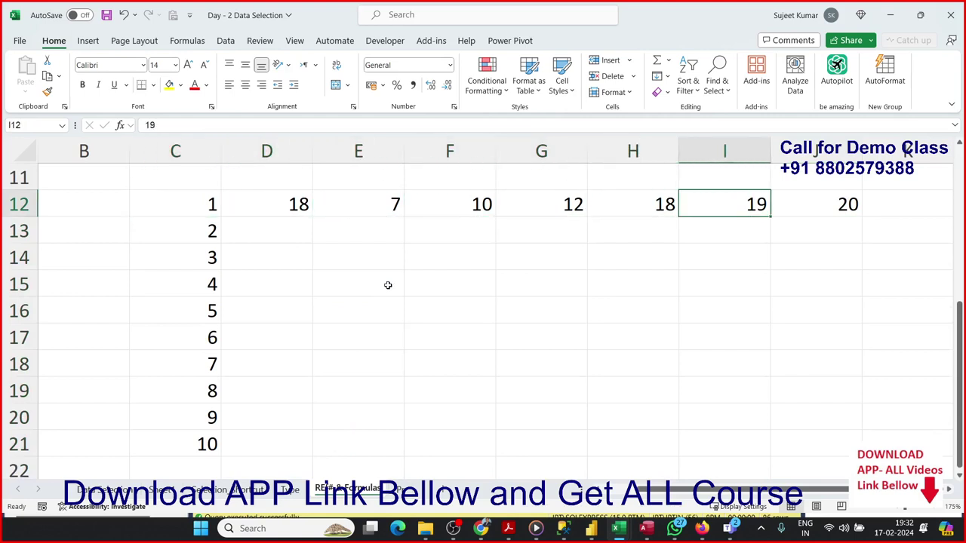
key("Left")
key("Left")
key("Left")
key("Left")
key("Home")
key("Down")
key("Down")
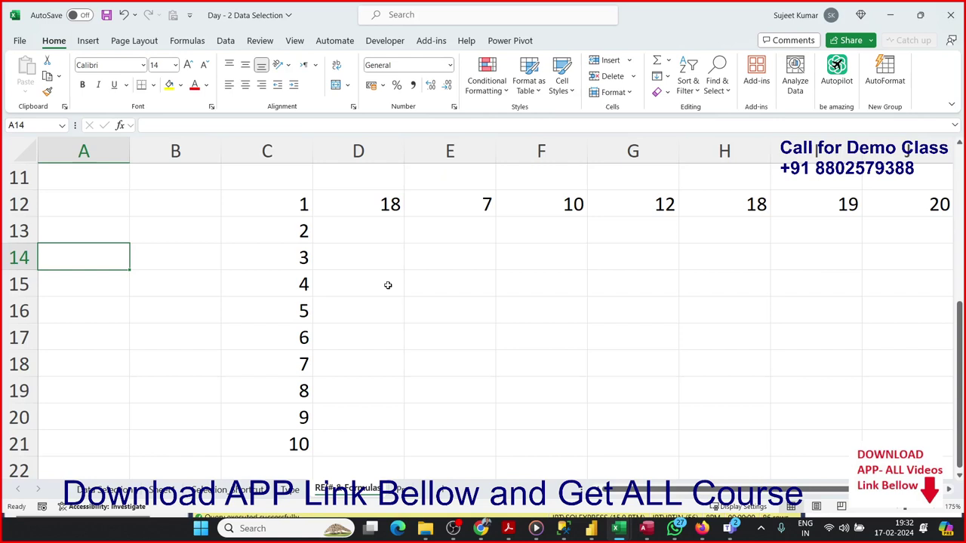
left_click(388, 240)
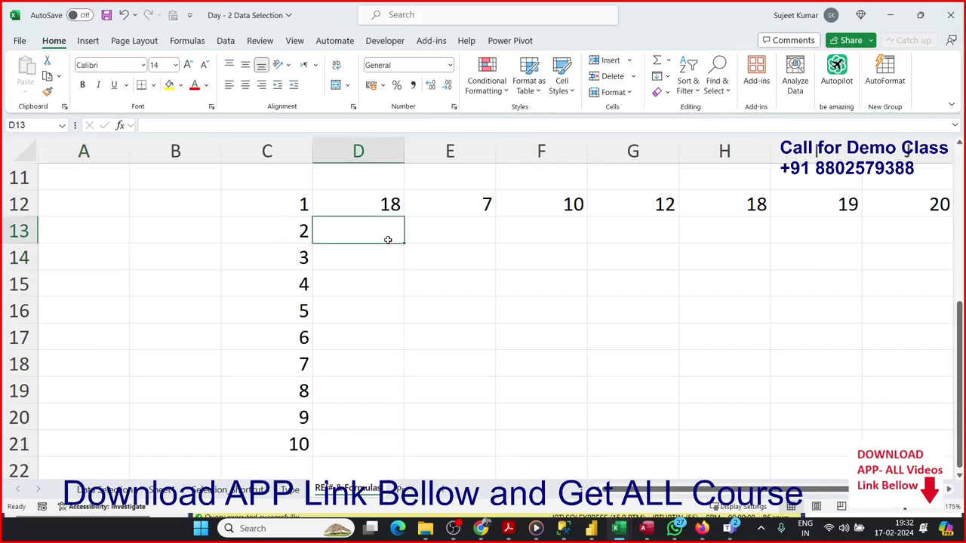
type("=")
key("Left")
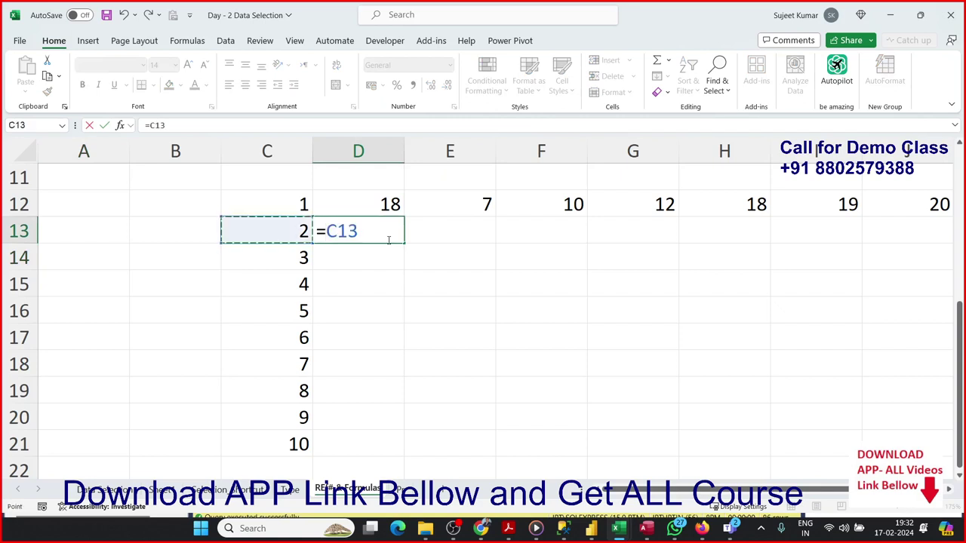
type("*")
key("Up")
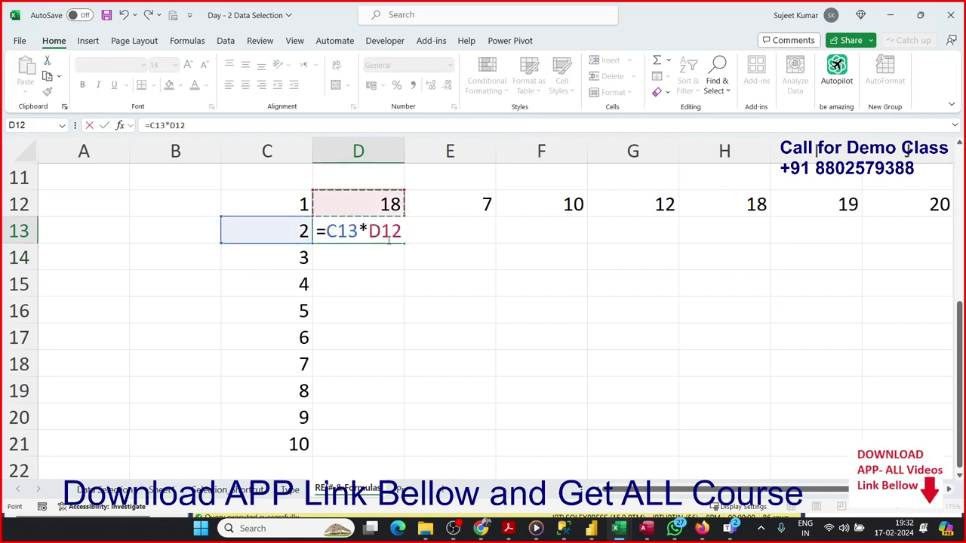
key("Return")
- Copy D13's formula into E13 and D14 to test how the references shift
left_click(387, 238)
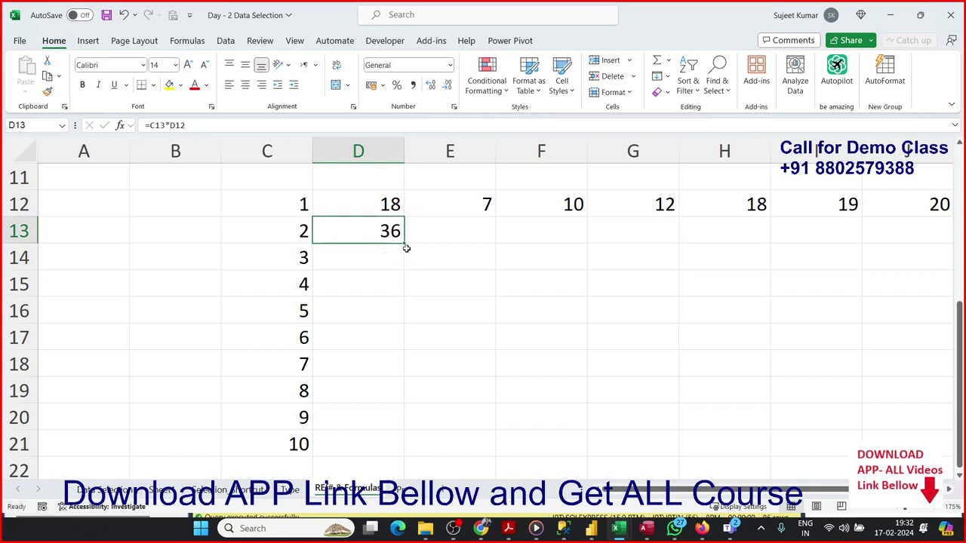
left_click_drag(402, 244, 468, 248)
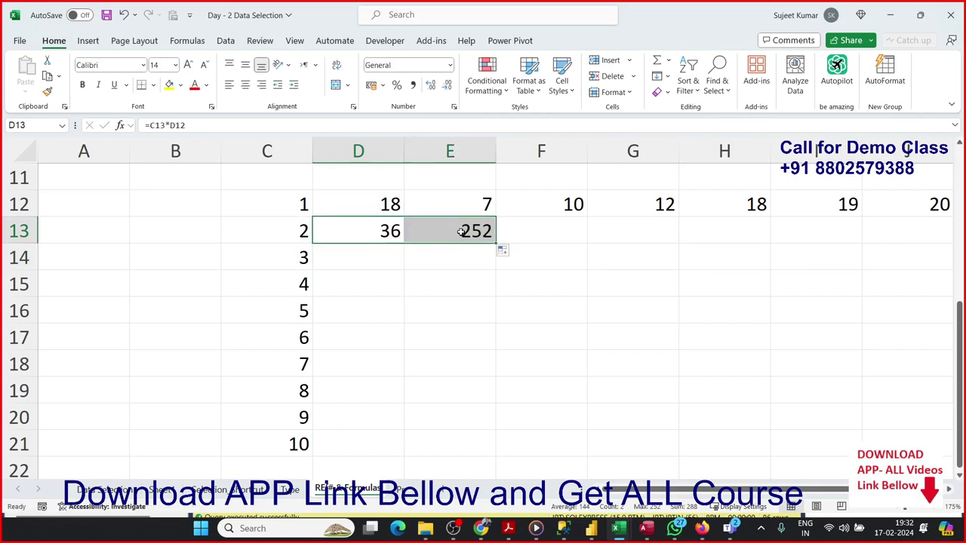
double_click(458, 230)
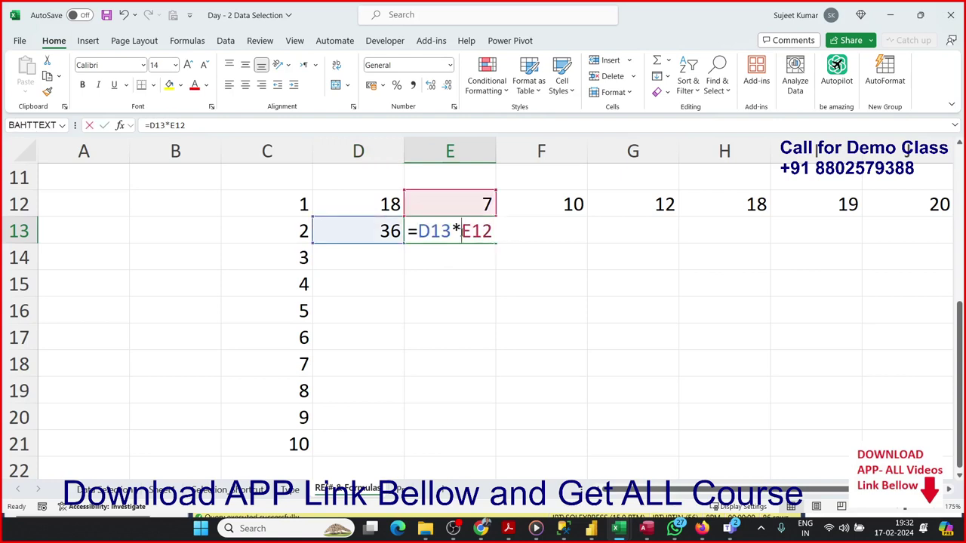
left_click(370, 230)
left_click_drag(404, 243, 405, 262)
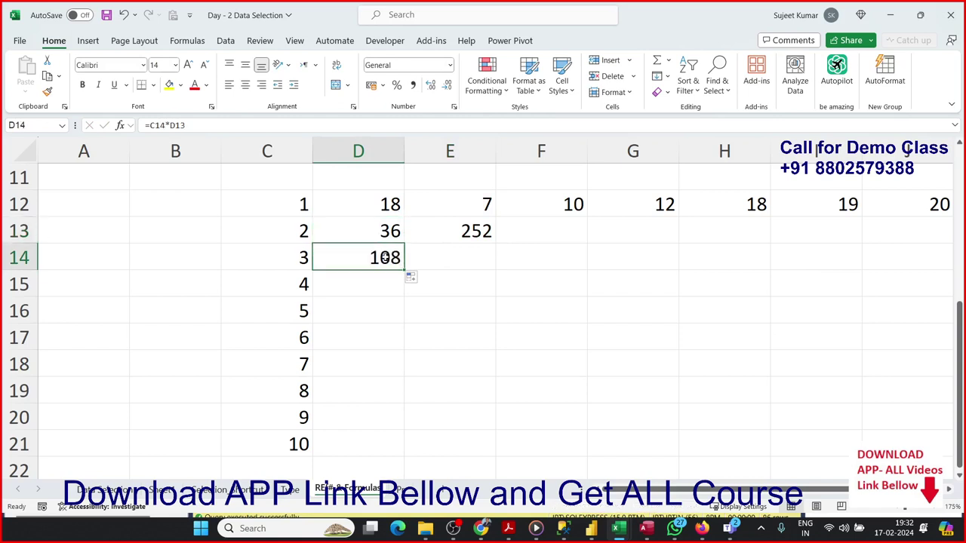
double_click(385, 258)
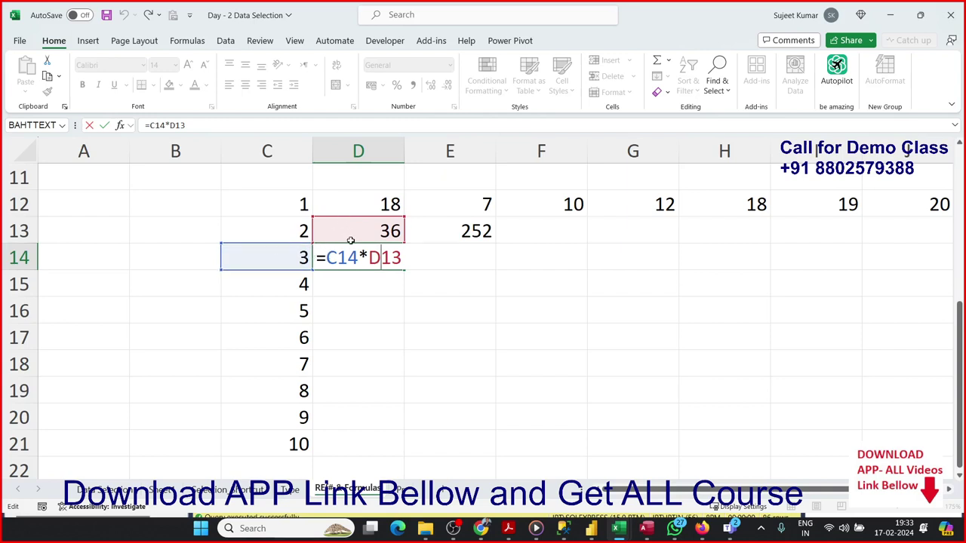
key("ctrl+Return")
- Edit D13 to =C13*D$12 and compare it with E13's formula
left_click(368, 226)
double_click(368, 227)
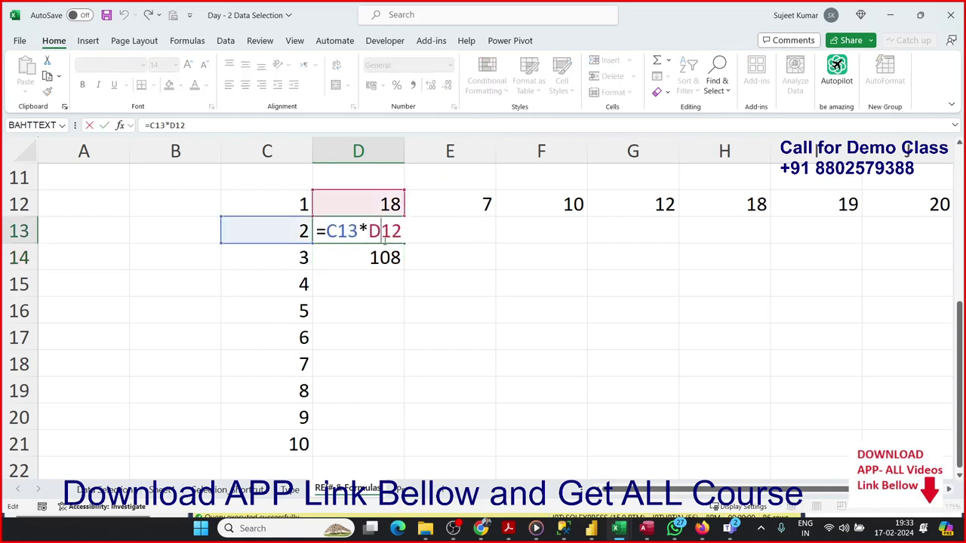
type("$")
key("Return")
left_click(469, 233)
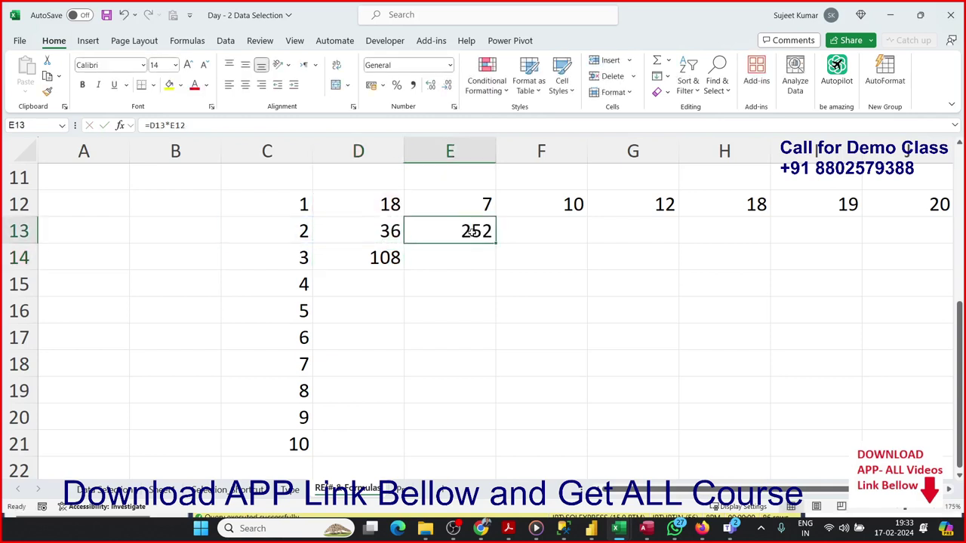
double_click(469, 233)
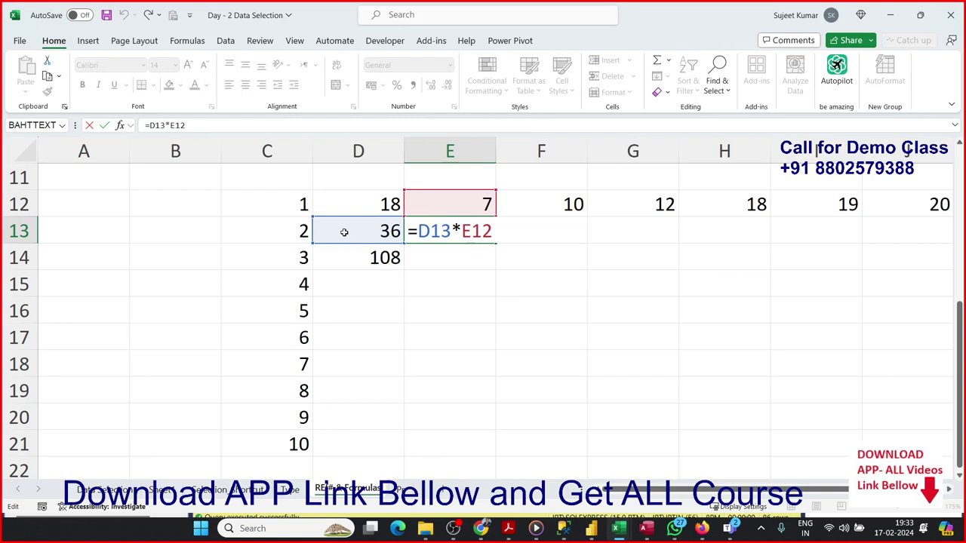
- Lock column C in D13's formula and clear the trial values 108 in D14 and 252 in E13
left_click(385, 232)
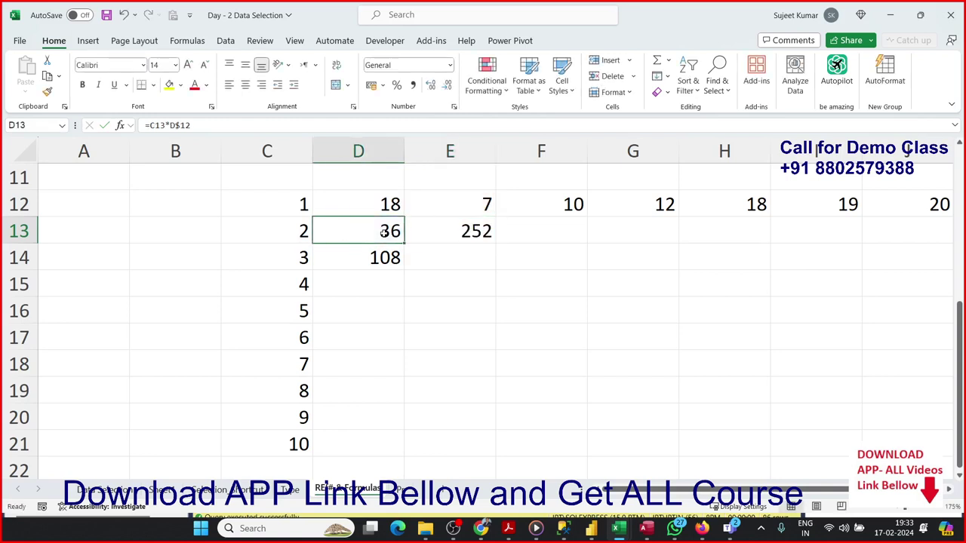
double_click(384, 232)
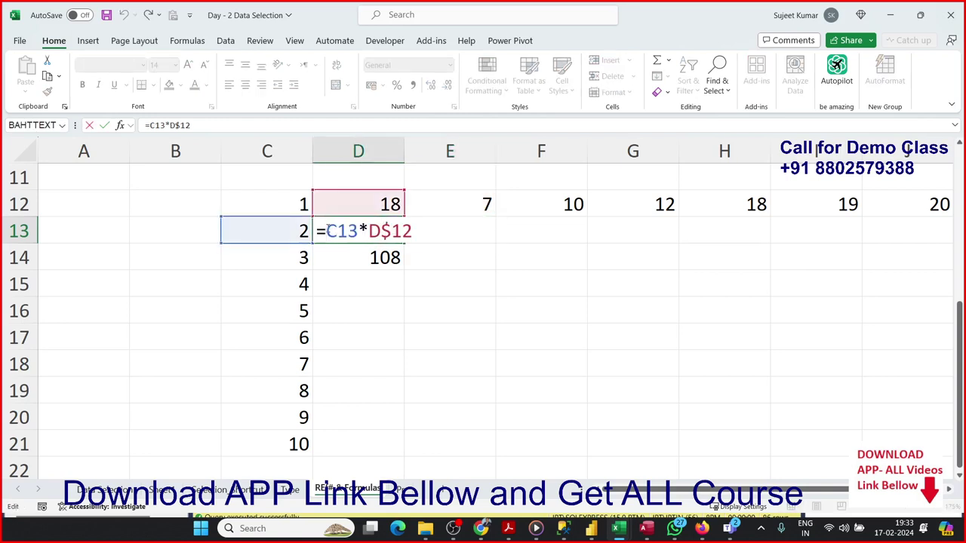
type("$")
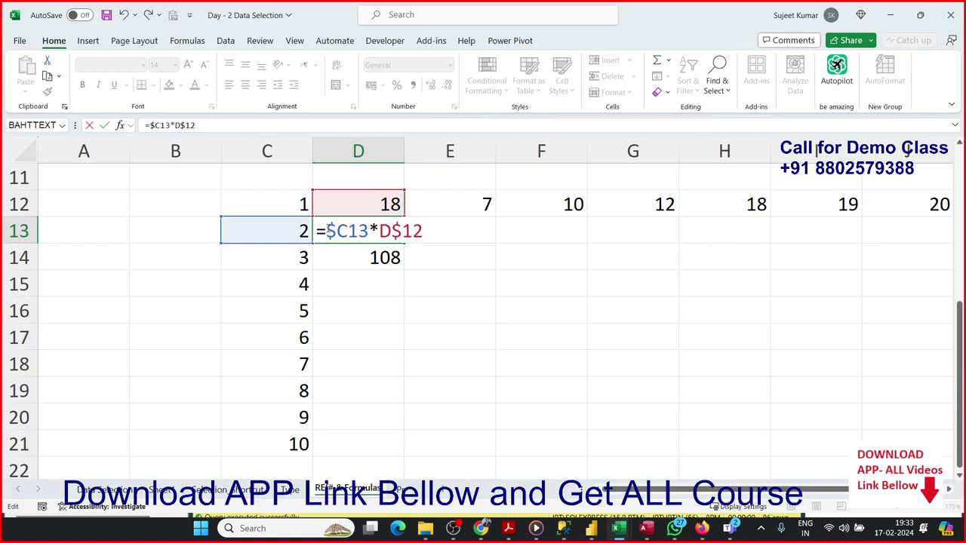
key("Return")
key("Right")
key("Left")
key("Delete")
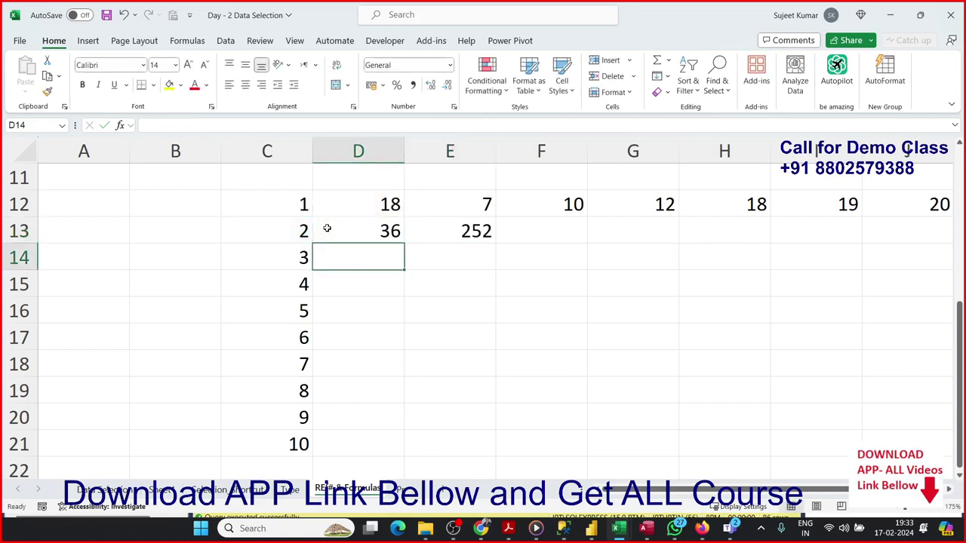
key("Up")
key("Right")
key("Delete")
- Fill =$C13*D$12 across and down D13:J21 with Ctrl+R and Ctrl+D, then copy the grid
key("Left")
key("shift+Right")
key("shift+Right")
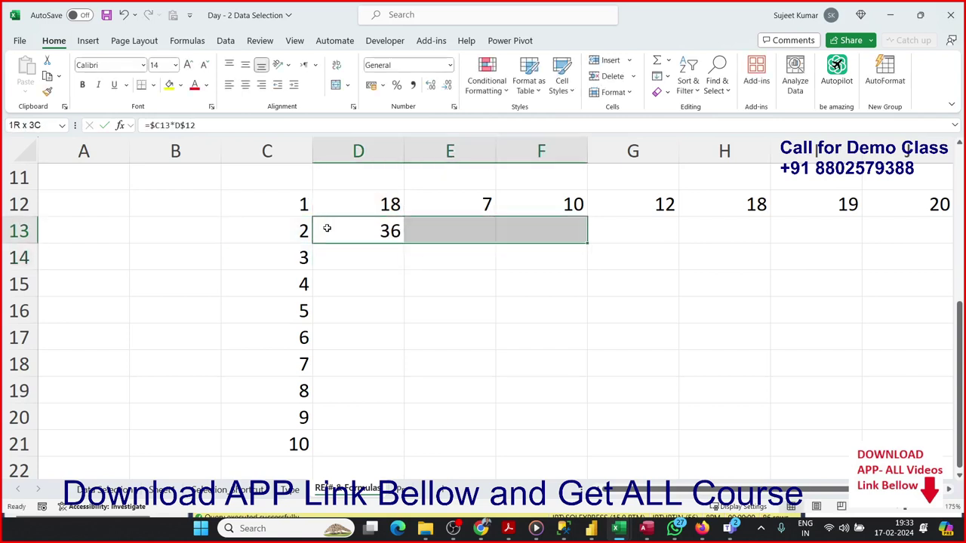
key("shift+Right")
key("shift+Right")
key("shift+Right")
key("shift+Down")
key("shift+Down")
key("shift+Down")
key("shift+Down")
key("shift+Down")
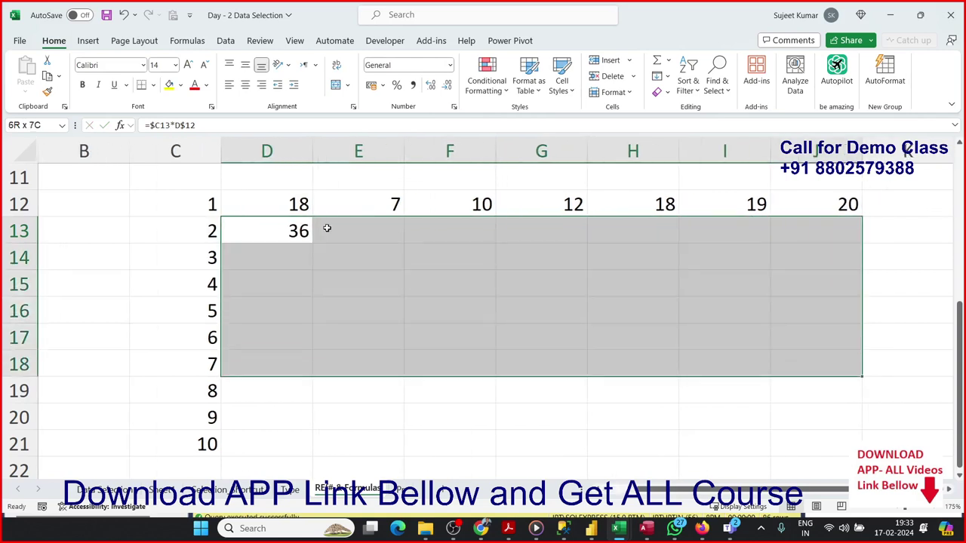
key("shift+Down")
key("shift+Down")
key("shift+Down")
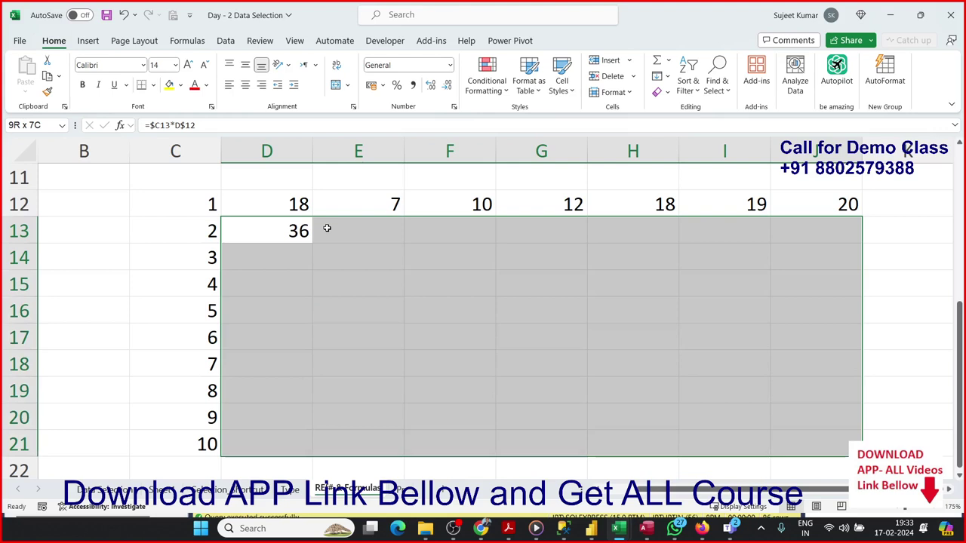
key("ctrl+r")
key("ctrl+d")
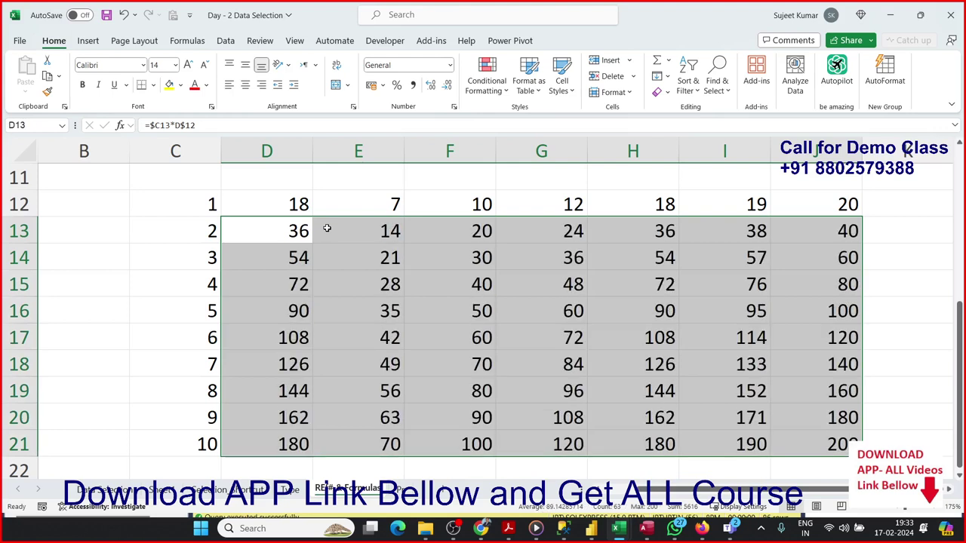
key("ctrl+c")
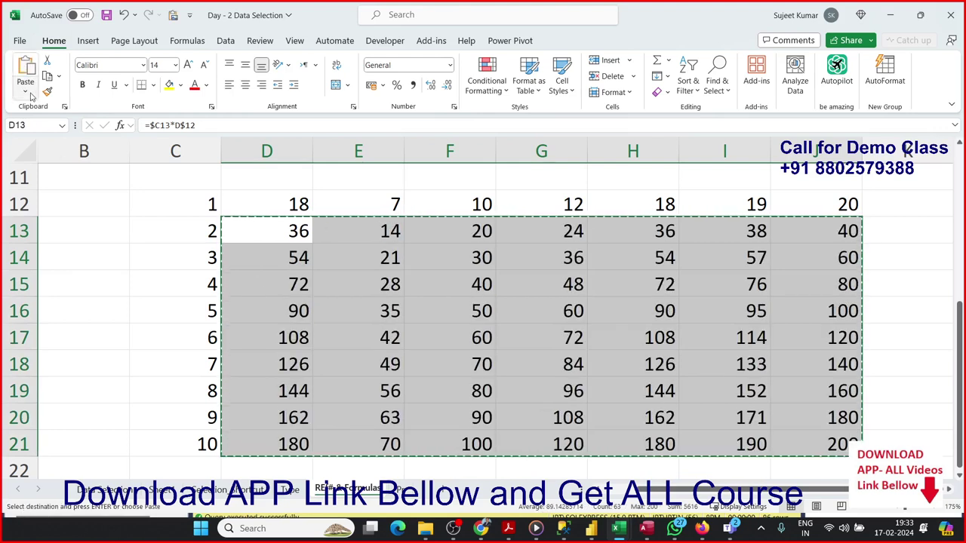
- Paste the grid back as values only, then clear the products from D13:J21
left_click(32, 96)
left_click(27, 183)
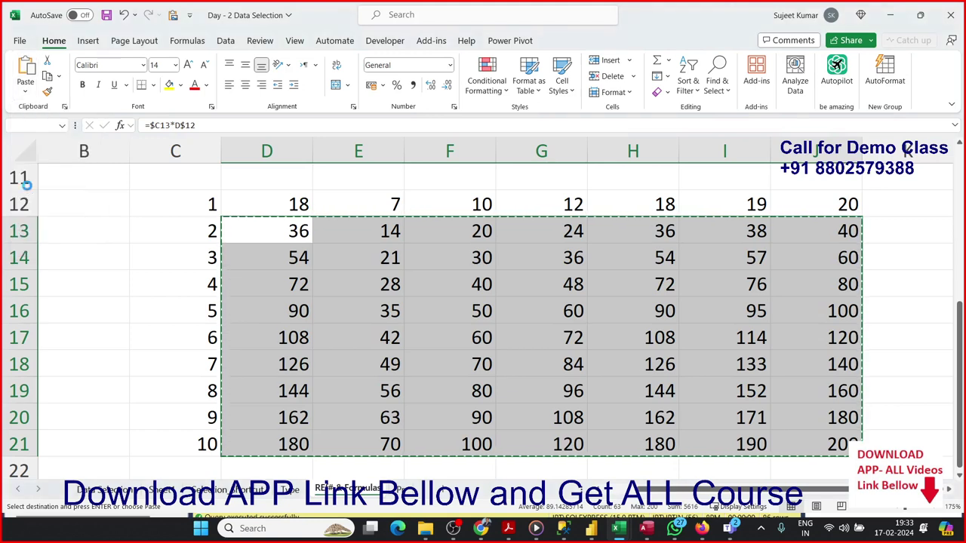
key("Delete")
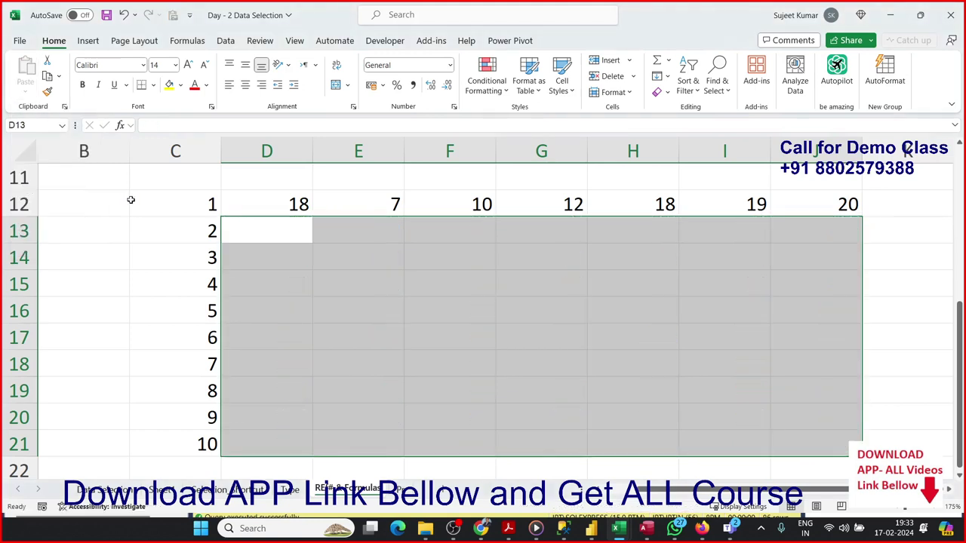
- Enter =C13*D12 in D13 by pointing at C13 and D12
key("shift+BackSpace")
type("=")
key("Left")
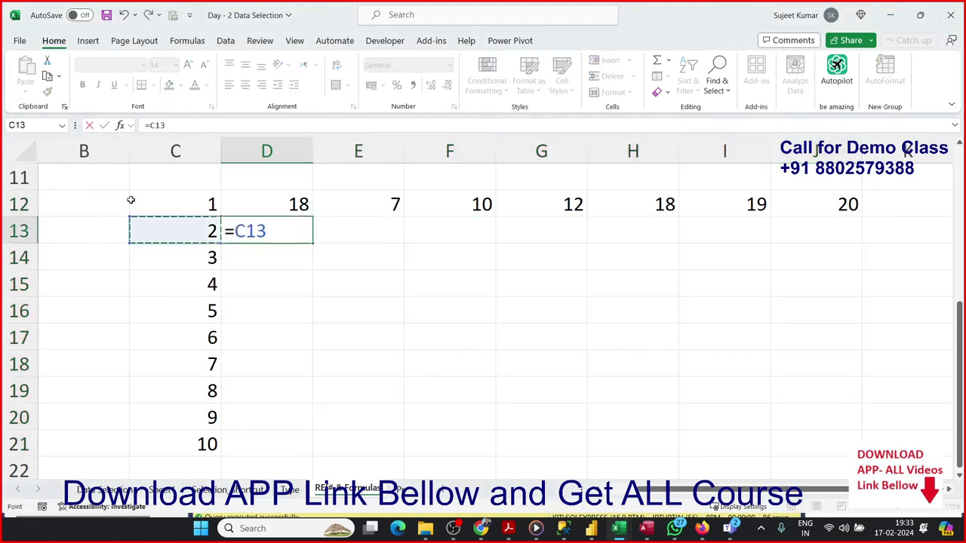
type("*")
key("Up")
key("Return")
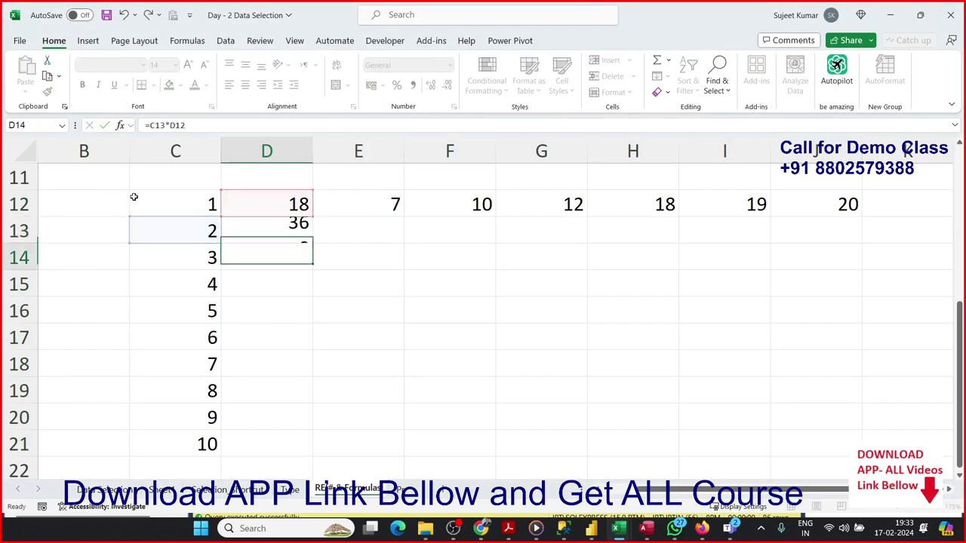
- Highlight the referenced inputs: the D12 header, row 12 values and row numbers C13:C21
left_click(258, 229)
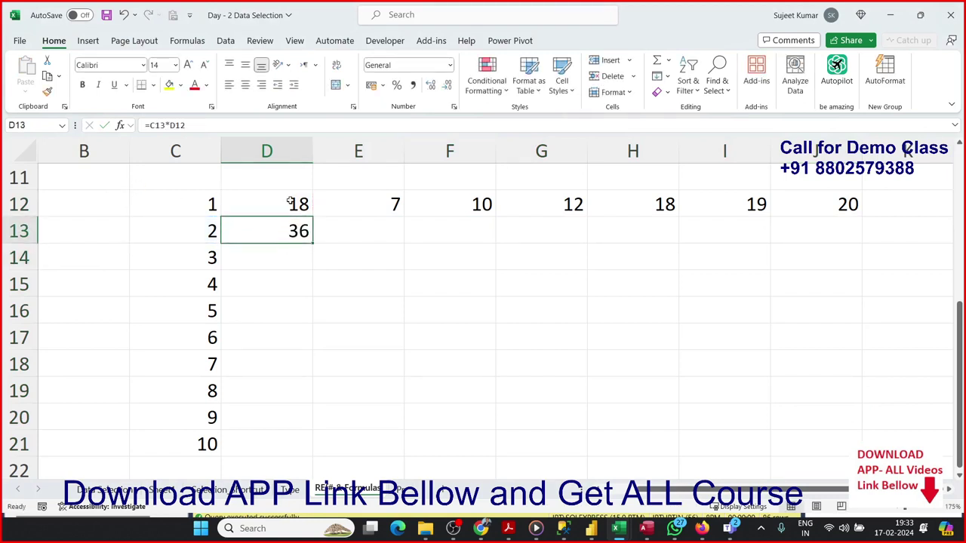
left_click(291, 200)
left_click_drag(208, 230, 194, 437)
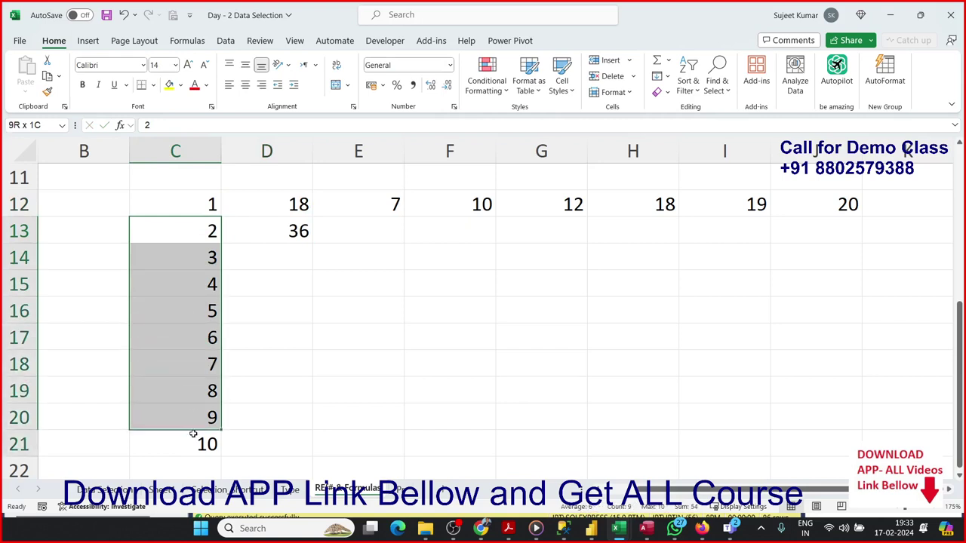
left_click(291, 235)
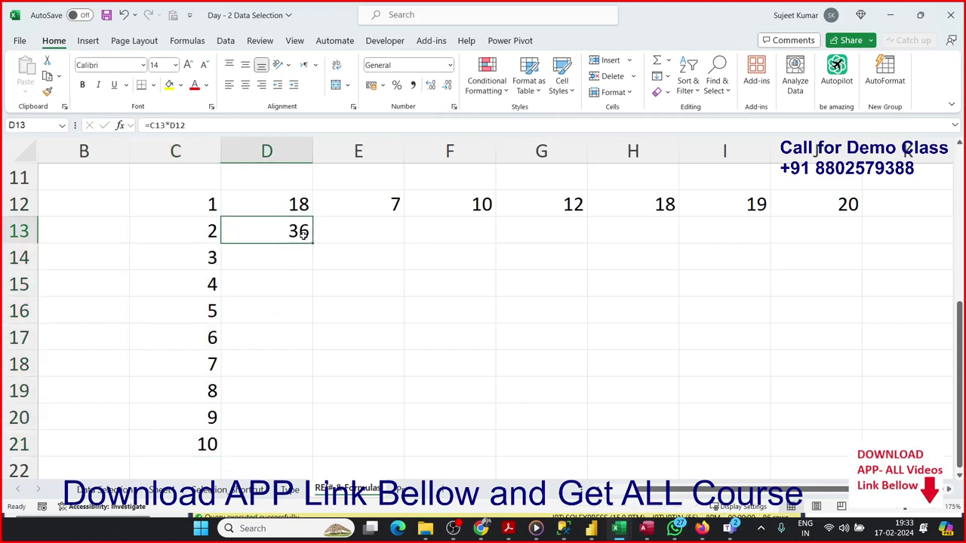
left_click_drag(311, 204, 750, 205)
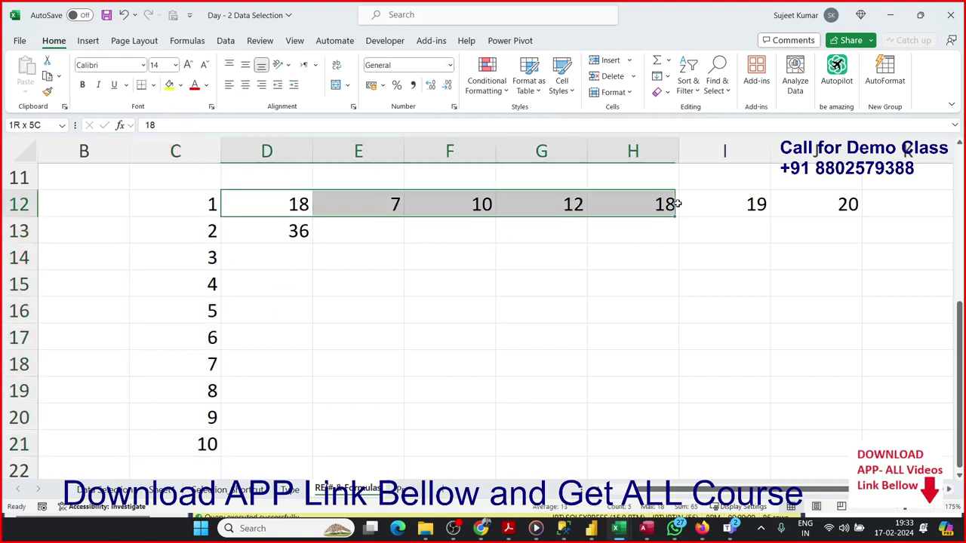
left_click(206, 205)
left_click_drag(206, 205, 189, 415)
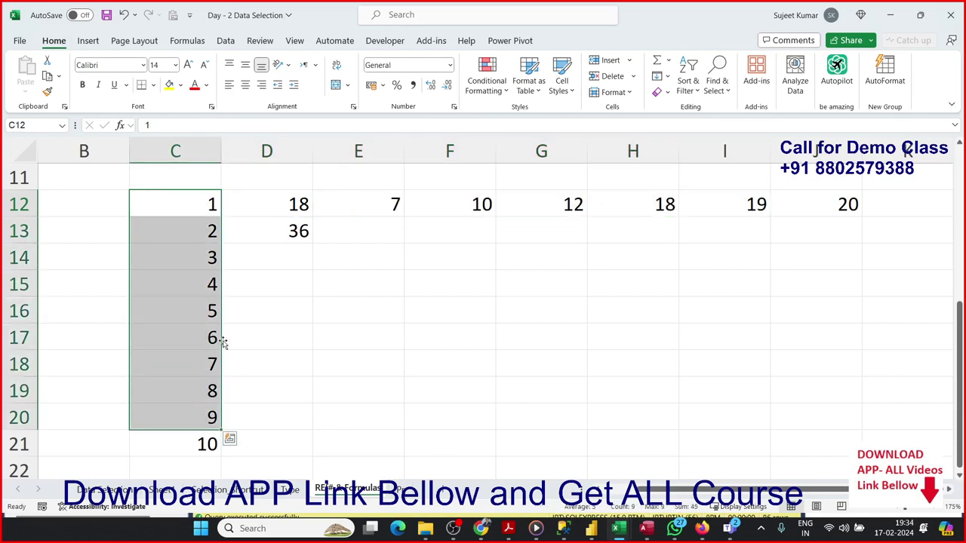
left_click(291, 231)
- Copy D13's formula right into E13 and down into D14, then inspect D14's formula
left_click_drag(311, 243, 366, 243)
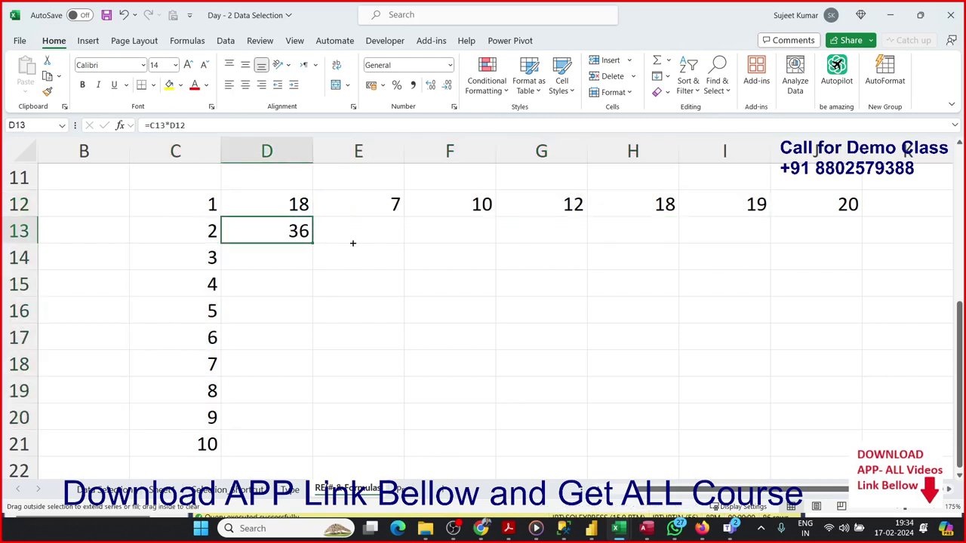
left_click(287, 234)
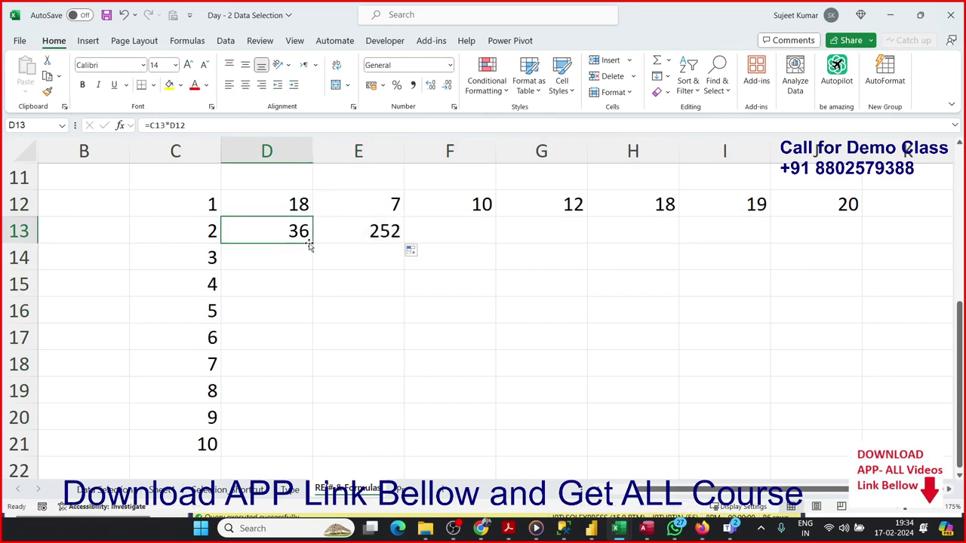
left_click_drag(311, 243, 306, 260)
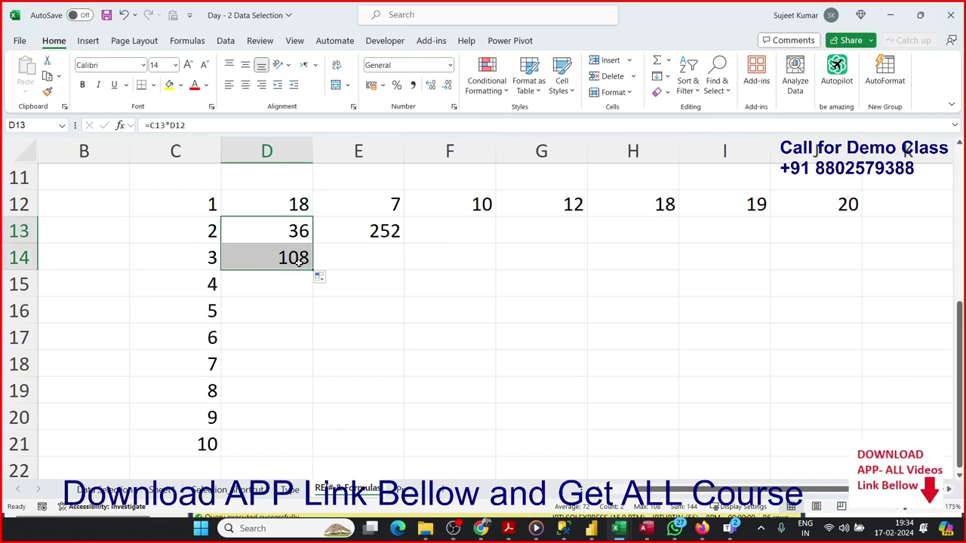
left_click(302, 233)
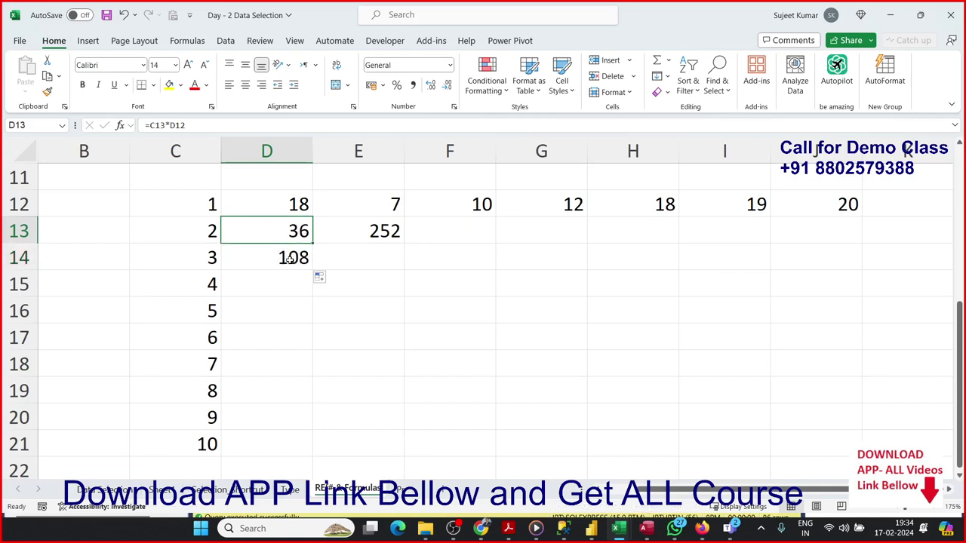
double_click(290, 258)
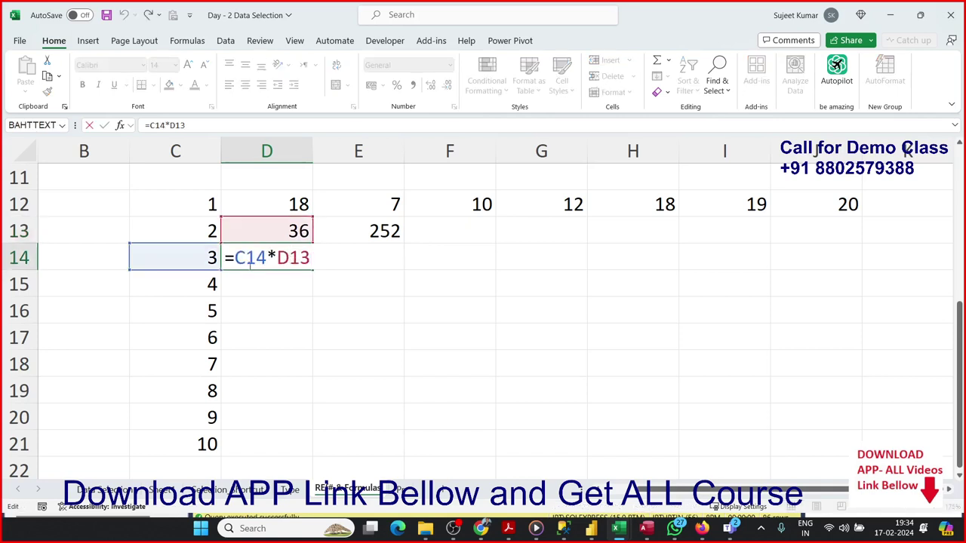
key("ctrl+Return")
- Lock the row of the D12 reference so D13 reads =C13*D$12
left_click(275, 222)
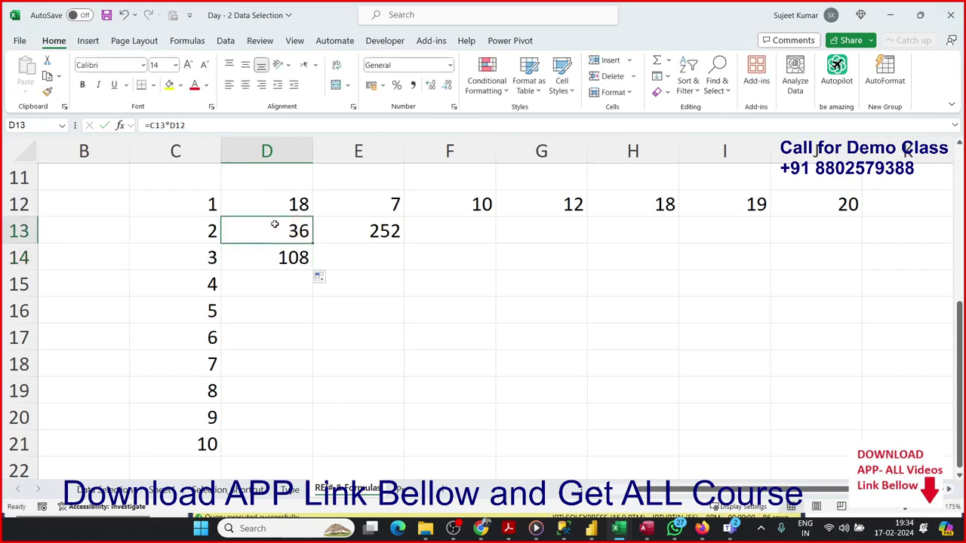
double_click(278, 228)
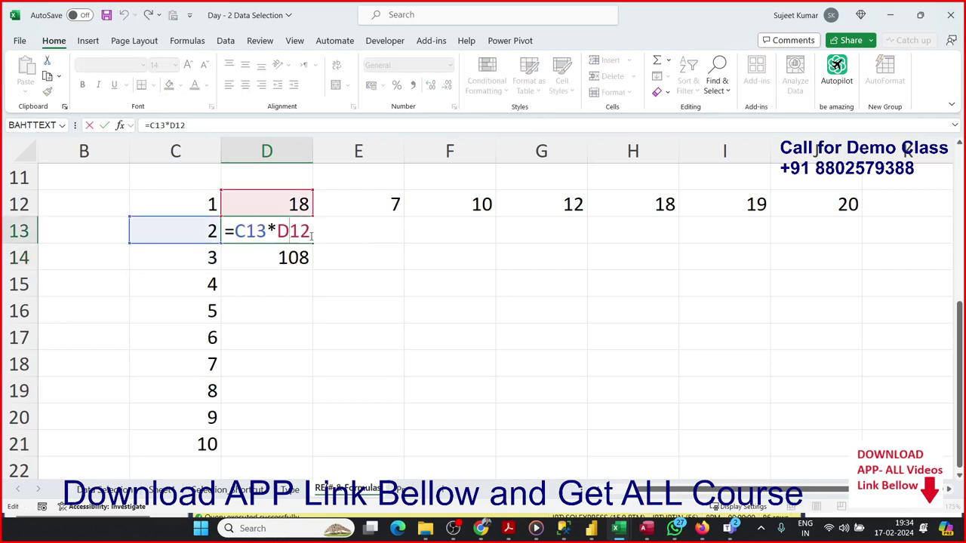
key("Left")
key("Left")
type("$")
key("Return")
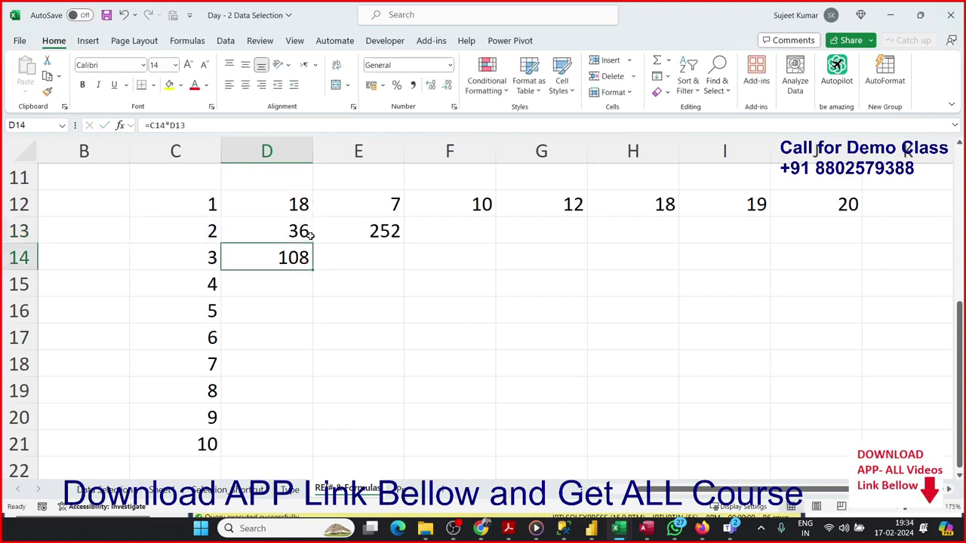
- Check E13's copied formula, then lock column C so D13 becomes =$C13*D$12
left_click(310, 234)
left_click(342, 226)
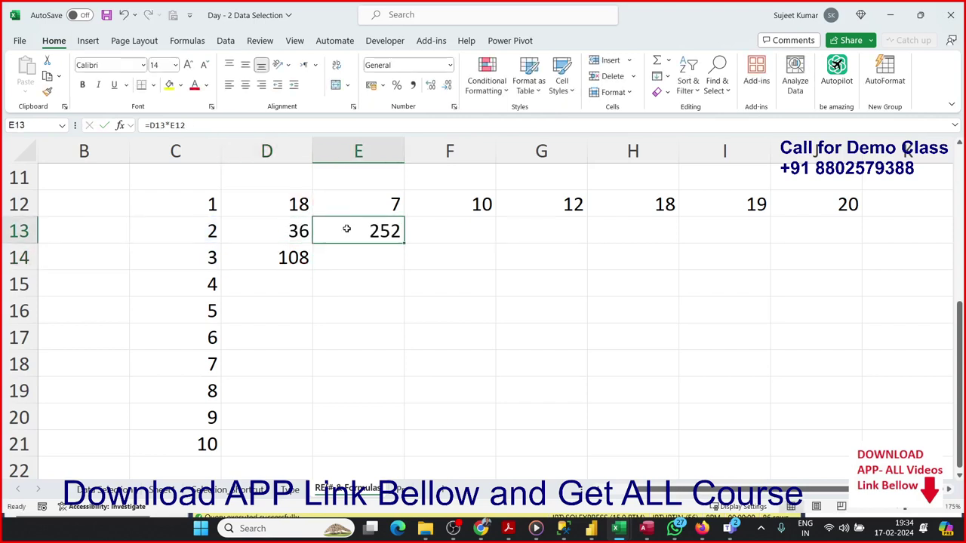
double_click(346, 229)
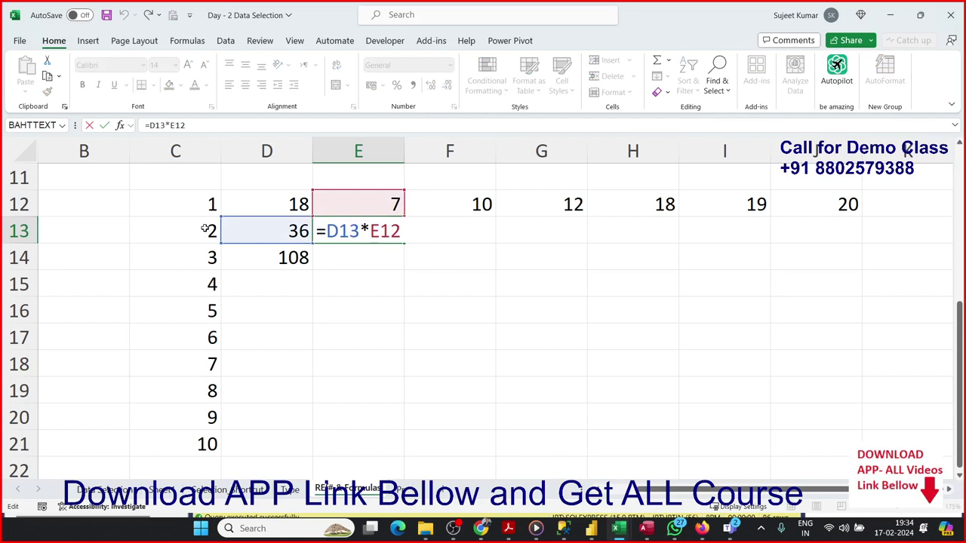
left_click(268, 229)
double_click(250, 236)
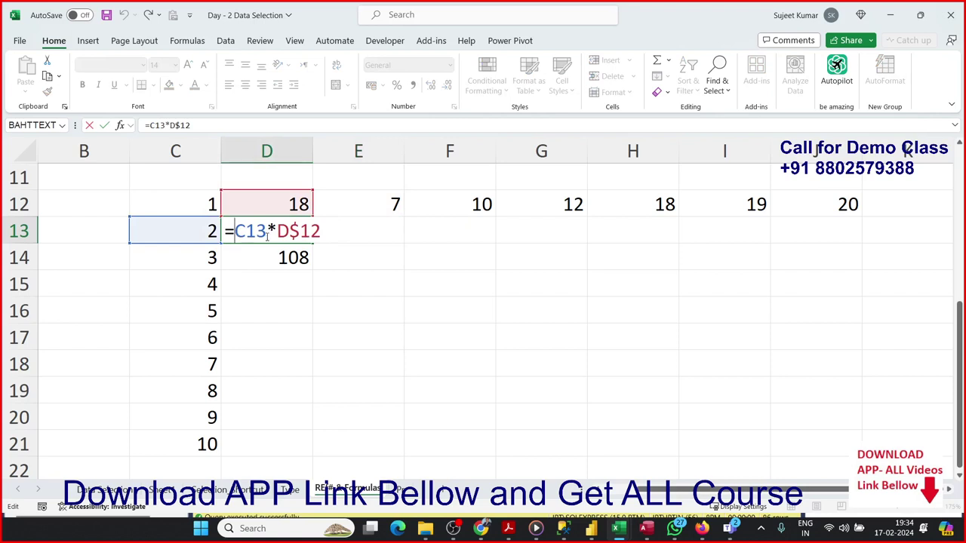
type("$")
key("Return")
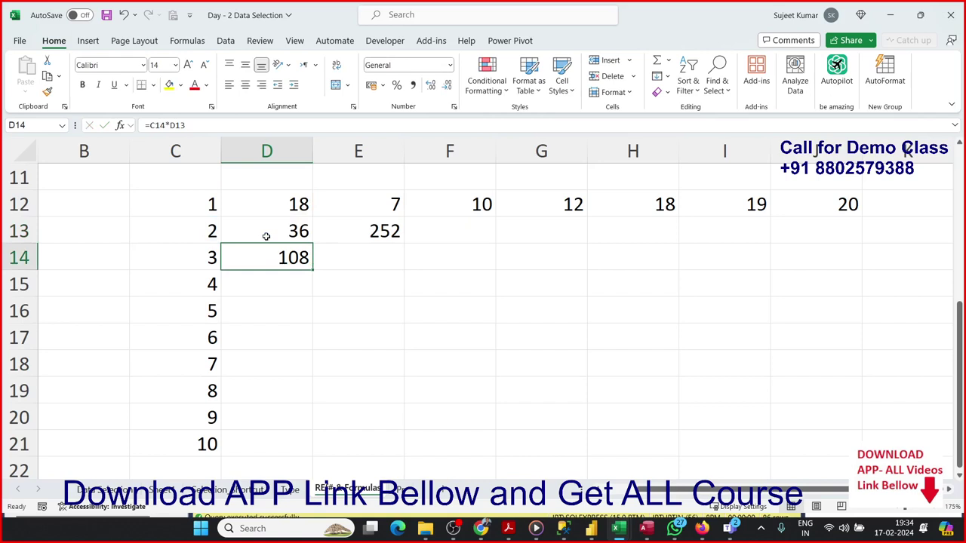
- Drag D13's =$C13*D$12 formula through D13:J21, giving products from 36 to 200
left_click(283, 240)
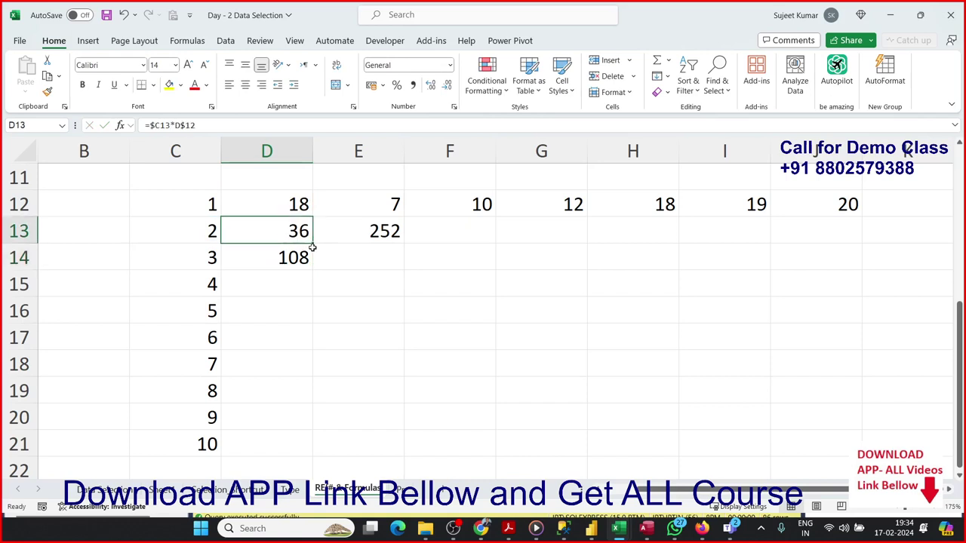
mouse_move(311, 246)
left_mouse_down()
mouse_move(839, 237)
mouse_move(866, 450)
left_mouse_up()
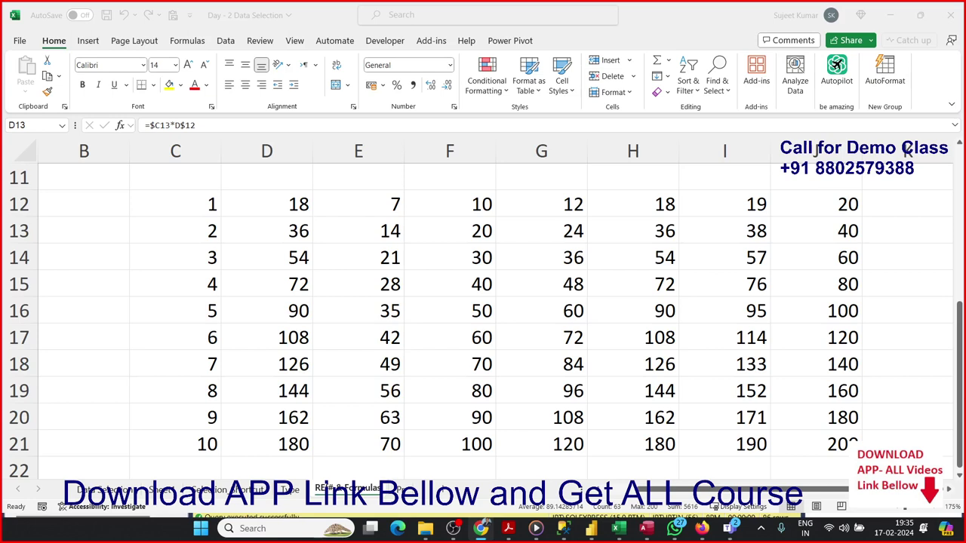
key("ctrl+shift+End")
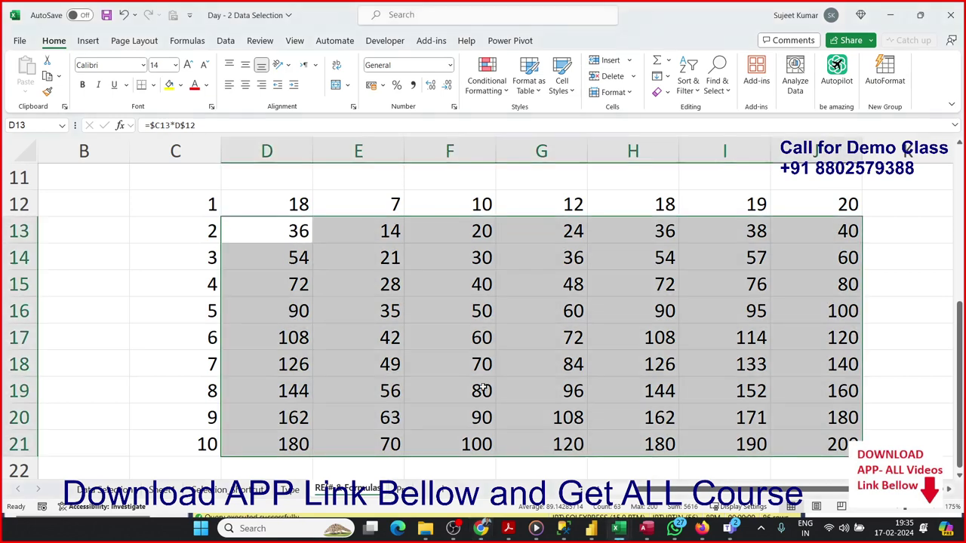
scroll(483, 389, "up", 2)
scroll(484, 385, "up", 2)
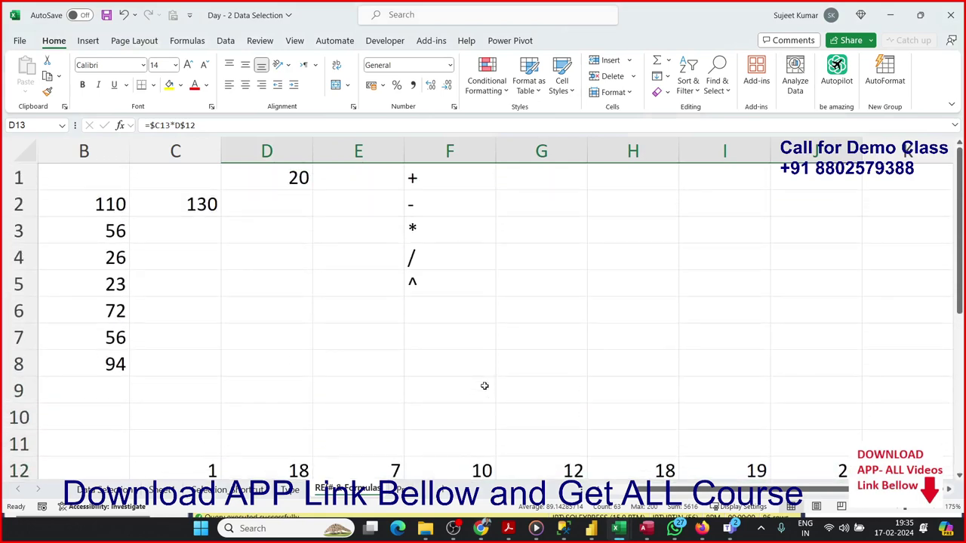
scroll(485, 386, "down", 4)
scroll(484, 385, "up", 4)
- Open the Cash Memo sheet, select the memo picture and highlight its exercise instructions
left_click(400, 490)
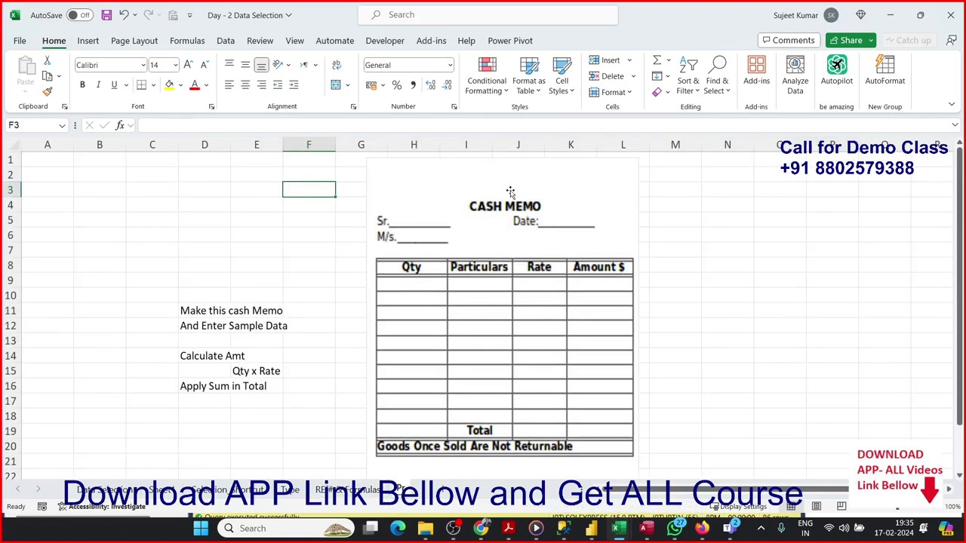
left_click(492, 177)
scroll(552, 286, "down", 3)
scroll(552, 287, "up", 3)
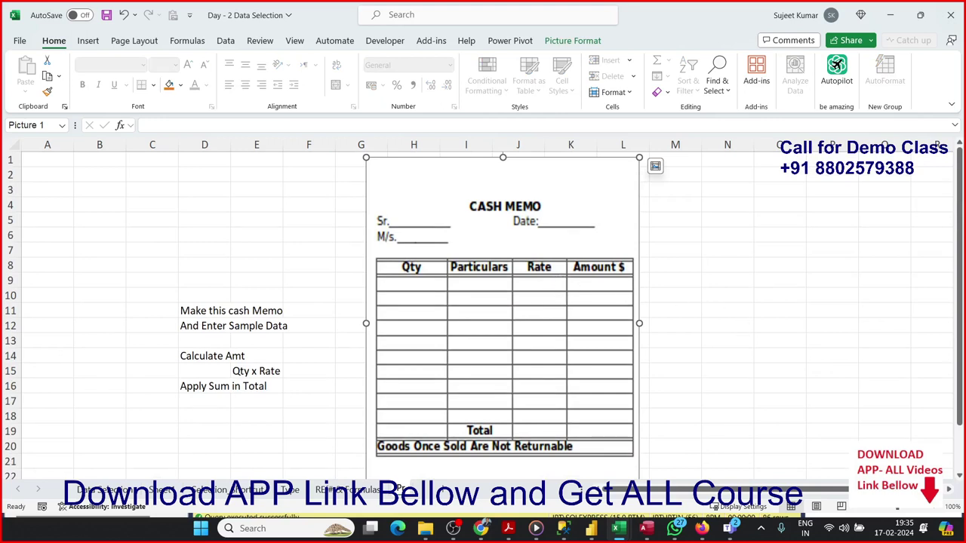
left_click_drag(289, 414, 218, 321)
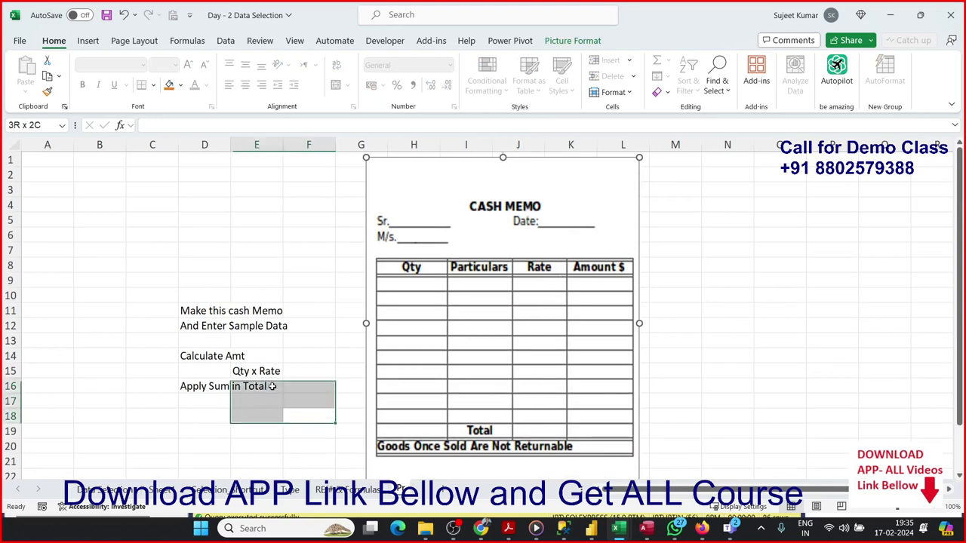